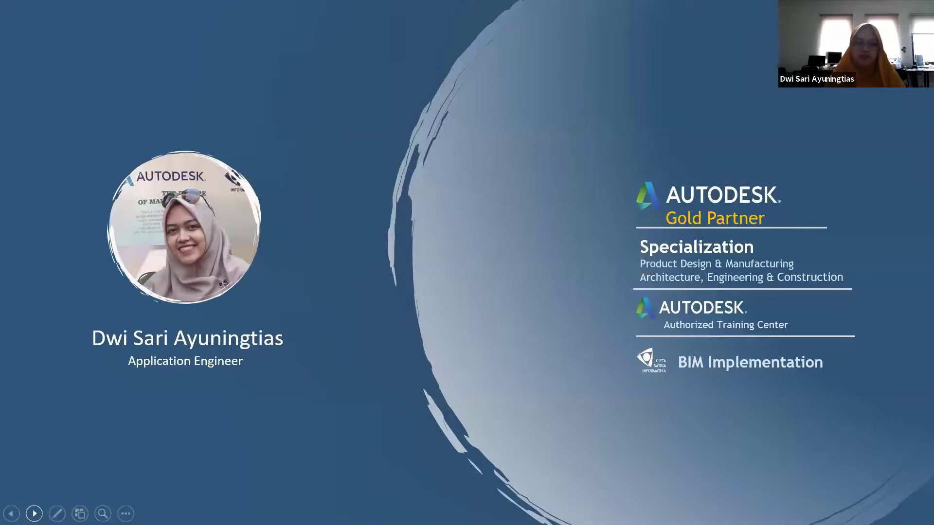
pyautogui.click(426, 275)
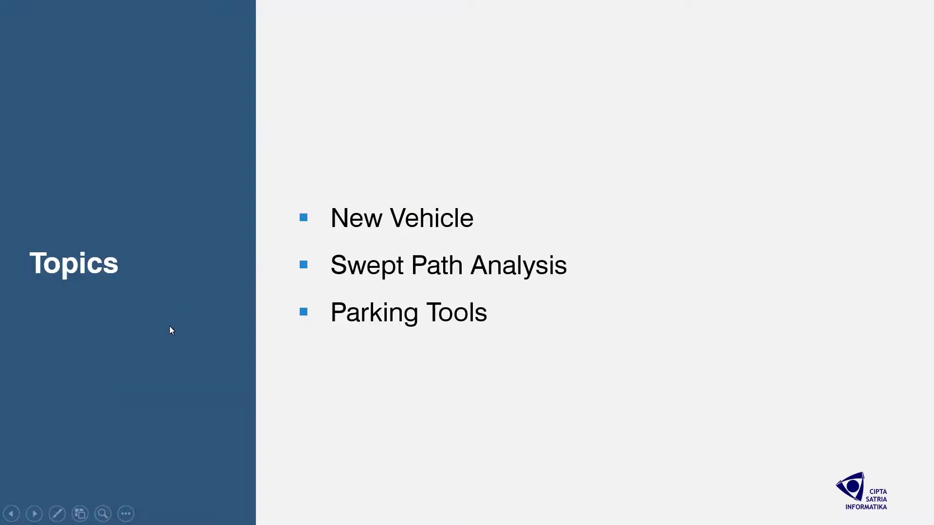
pyautogui.click(36, 511)
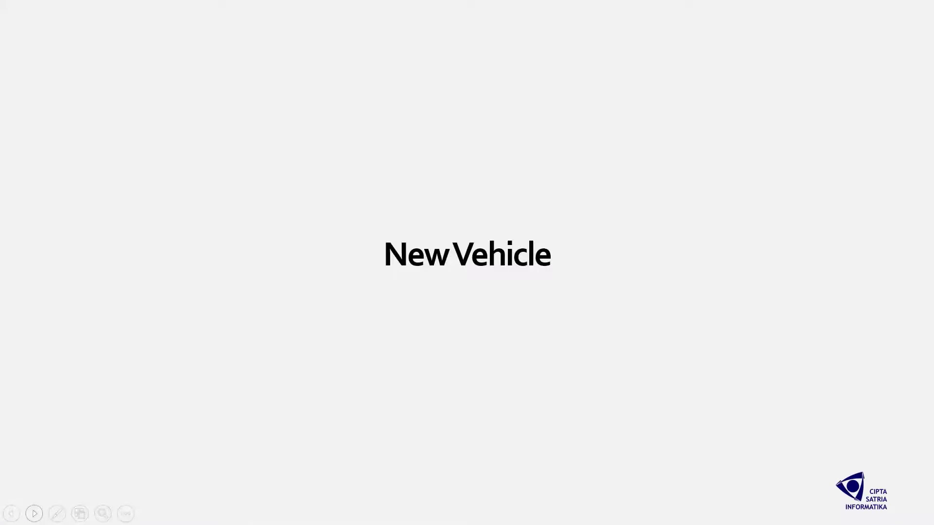
pyautogui.click(35, 514)
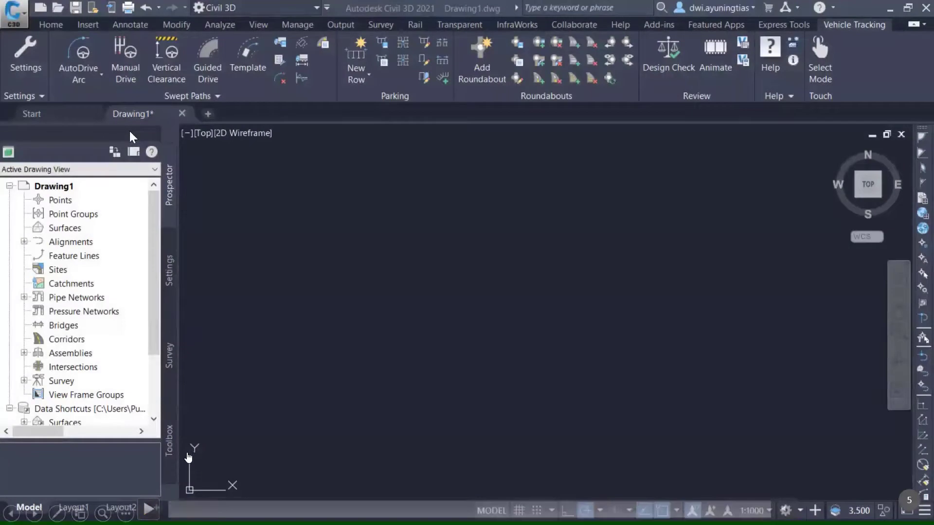
pyautogui.click(149, 510)
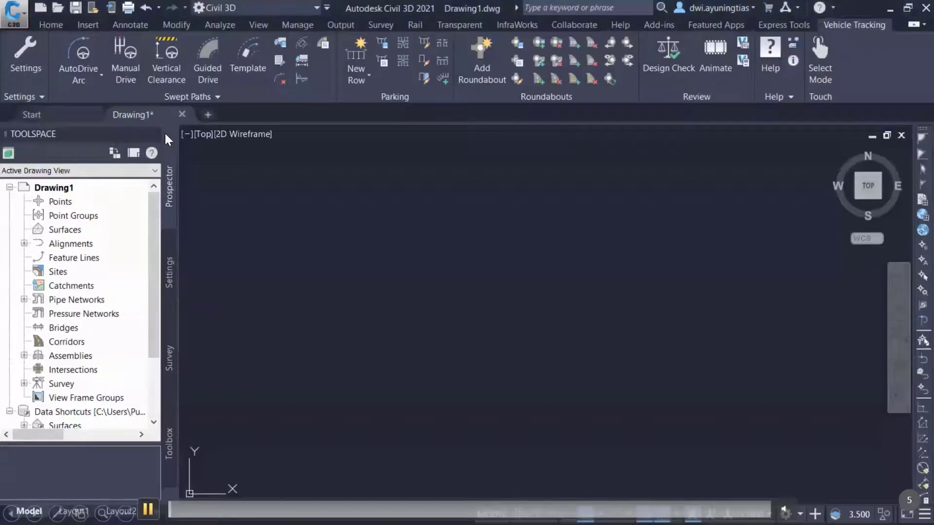
pyautogui.click(148, 509)
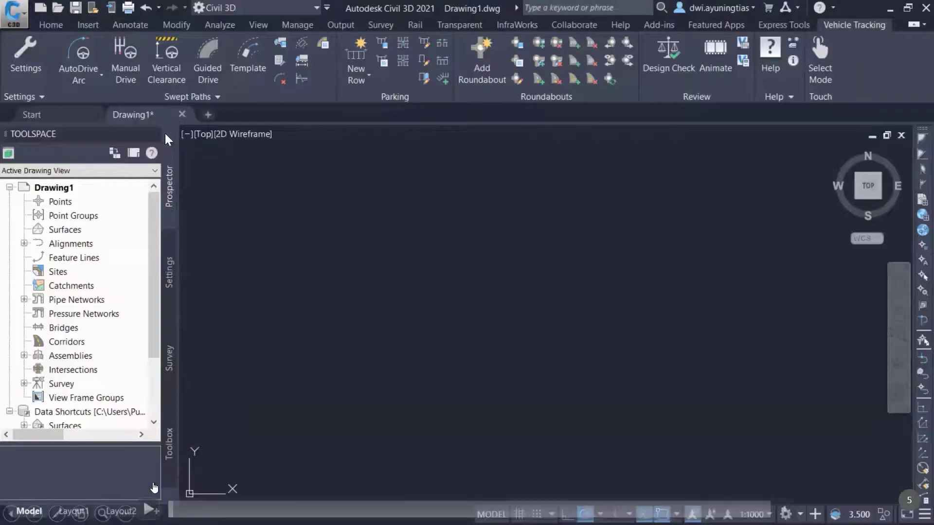
pyautogui.click(149, 509)
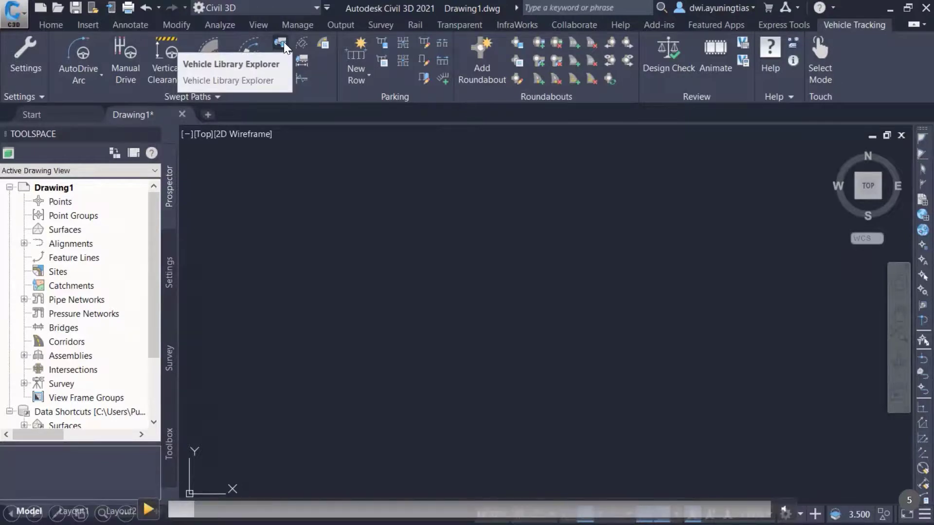
# Step: Open the Vehicle Library Explorer and show the vehicle diagram alongside it
pyautogui.click(148, 510)
pyautogui.click(284, 44)
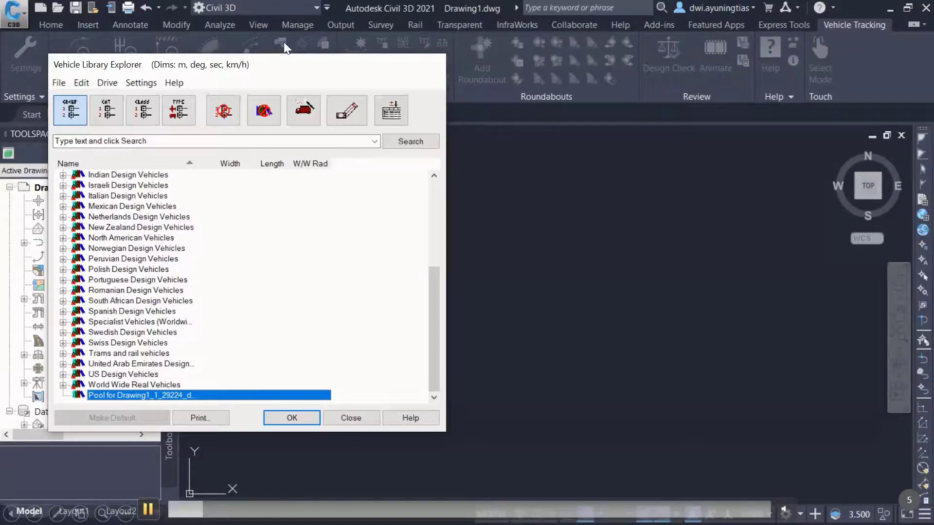
pyautogui.click(344, 113)
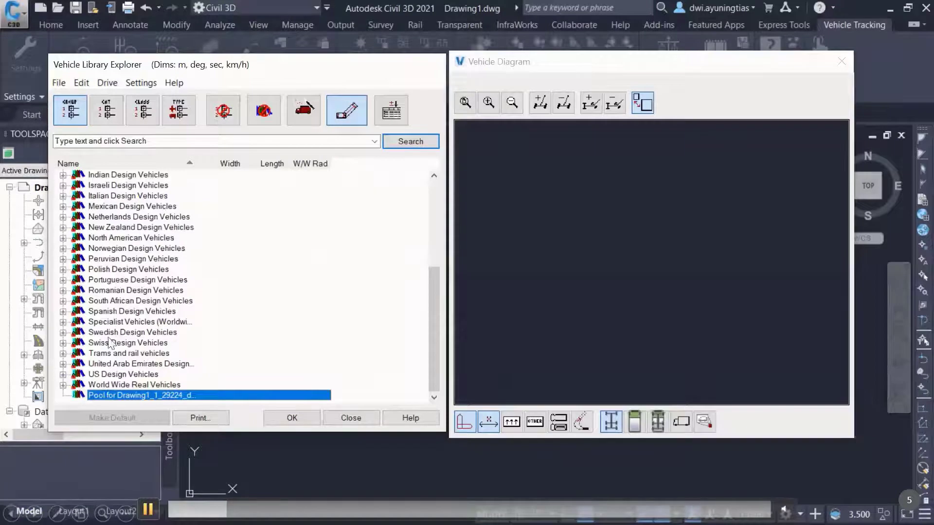
# Step: Display the diagram of the Iveco Van Daily 35S12 (w/b 3m) Long from the Vans in World Wide Real Vehicles
pyautogui.click(63, 385)
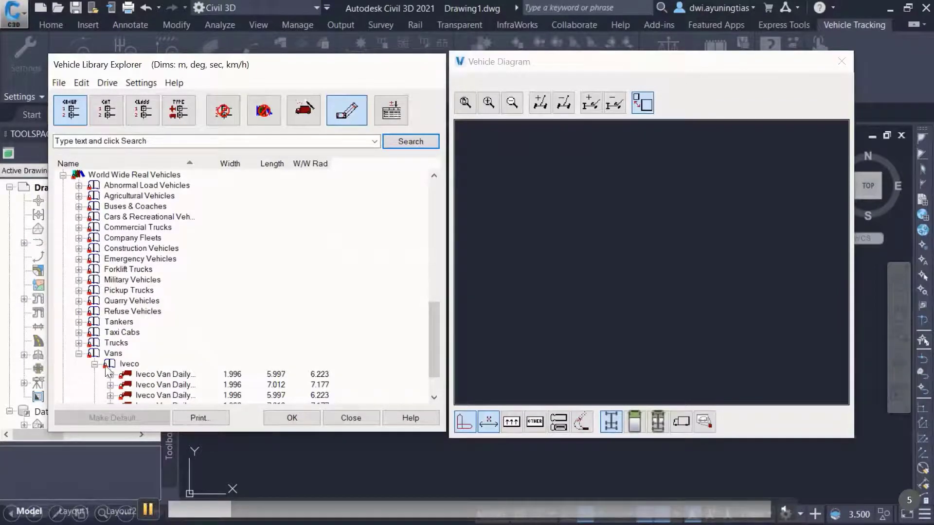
pyautogui.scroll(-2, 110, 372)
pyautogui.click(156, 375)
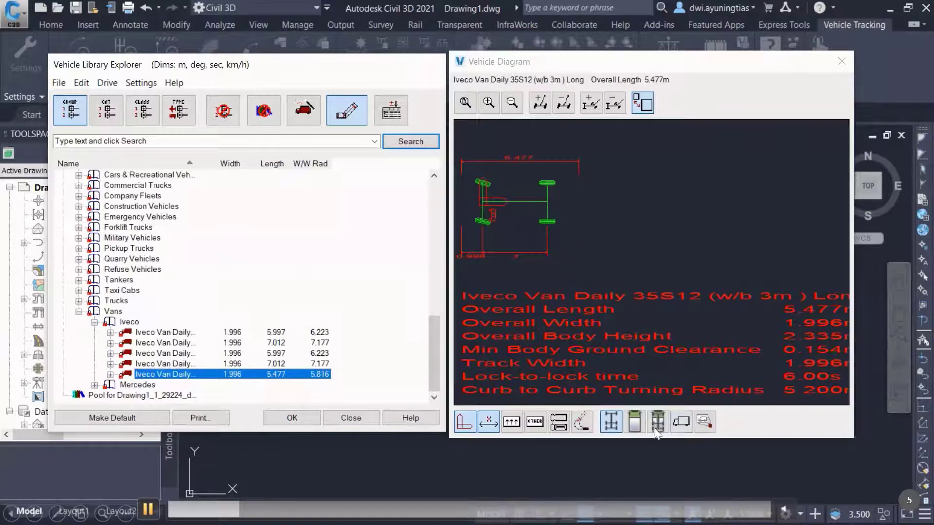
# Step: View the Iveco van diagram as body outline, combined body and chassis, and elevation, then return to the chassis view
pyautogui.click(635, 422)
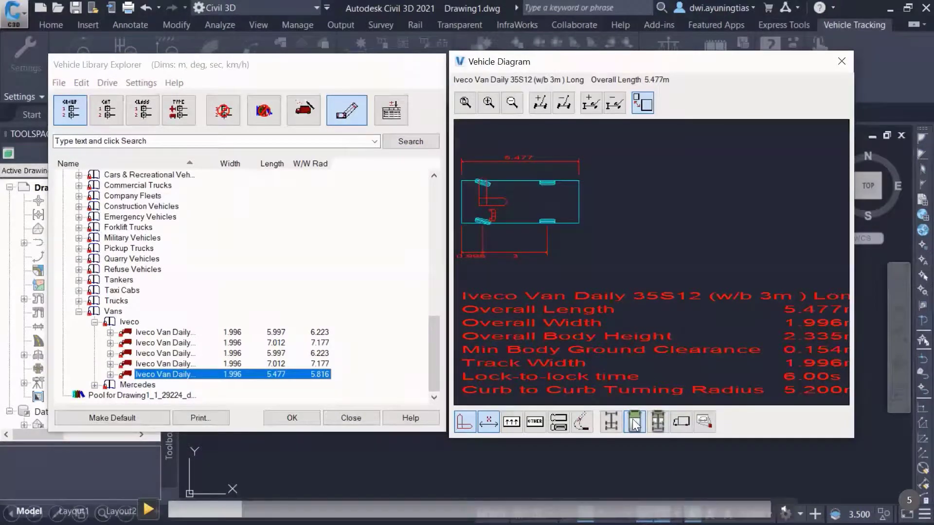
pyautogui.click(657, 423)
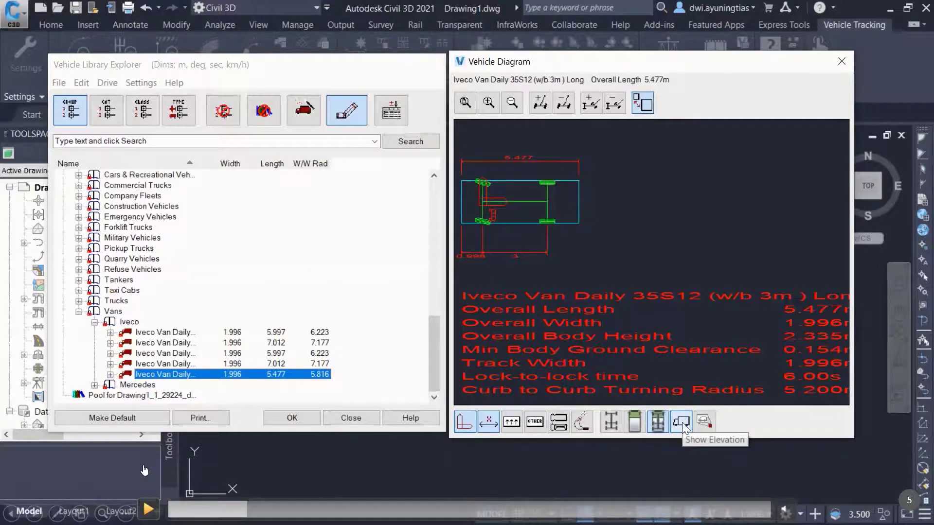
pyautogui.click(151, 507)
pyautogui.click(150, 510)
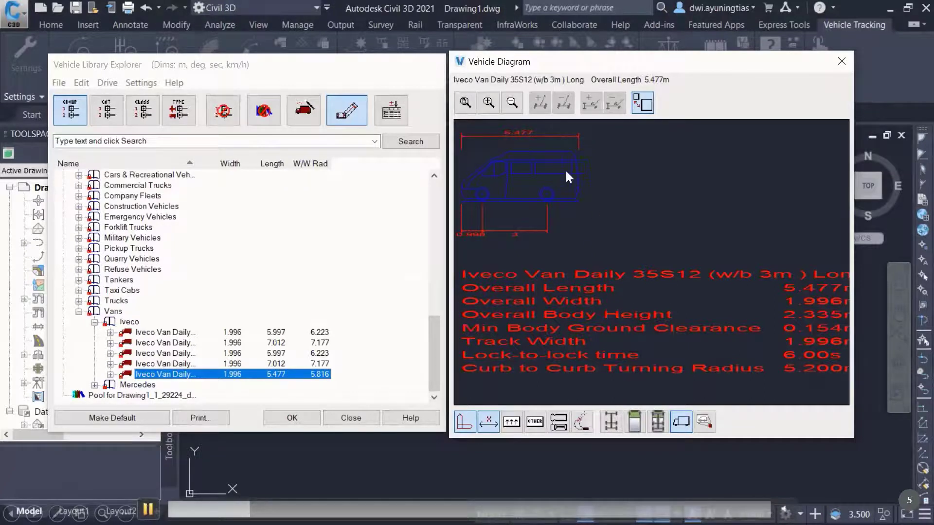
pyautogui.click(612, 417)
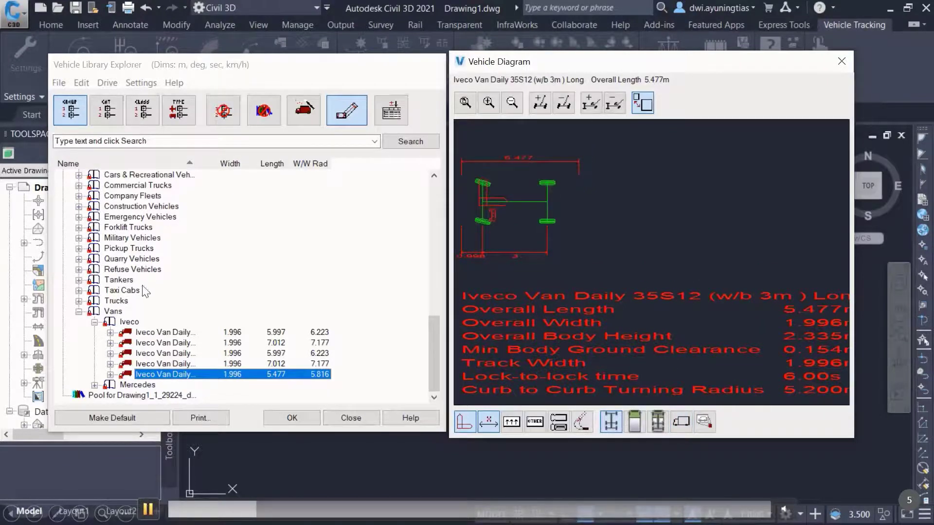
# Step: Collapse the World Wide Real Vehicles library and add a new vehicle to the Drawing1 pool
pyautogui.scroll(1, 118, 289)
pyautogui.scroll(3, 119, 291)
pyautogui.click(62, 259)
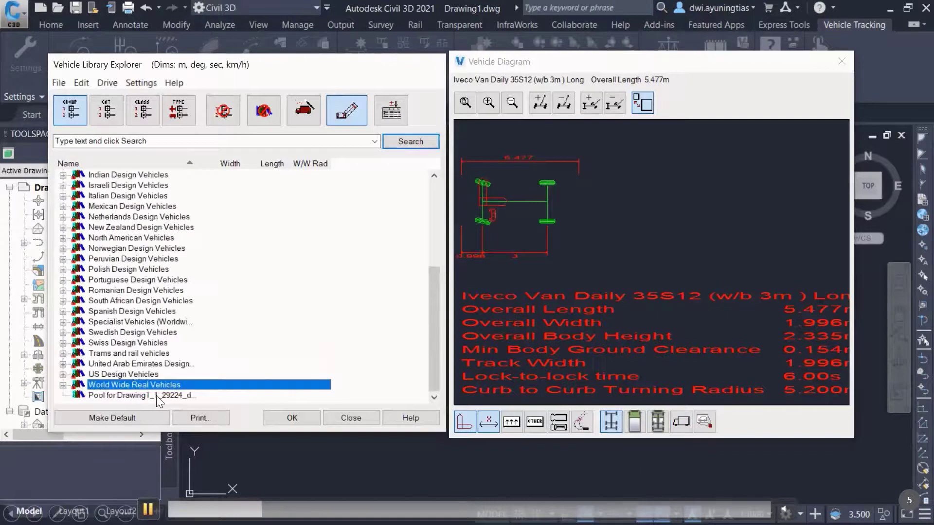
pyautogui.click(156, 395)
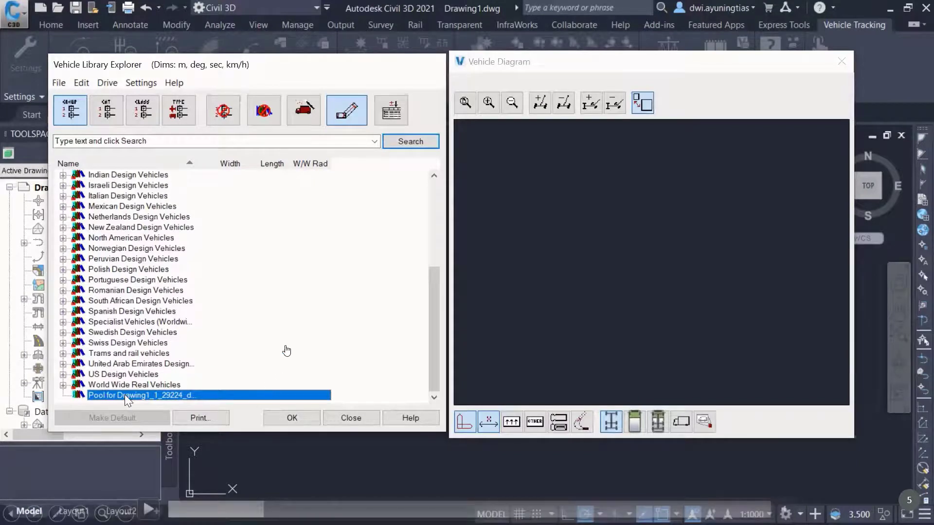
pyautogui.click(150, 510)
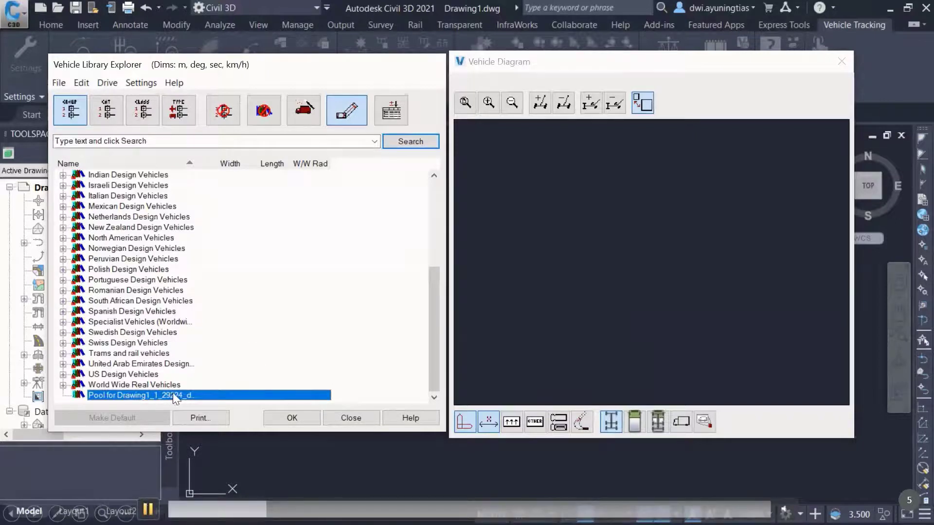
pyautogui.click(150, 509)
pyautogui.click(149, 509)
pyautogui.rightClick(173, 393)
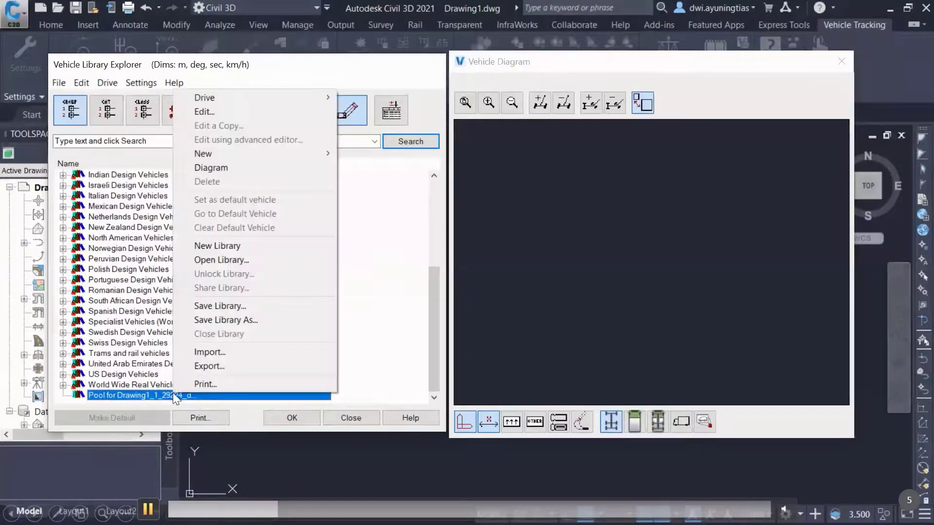
pyautogui.moveTo(321, 154)
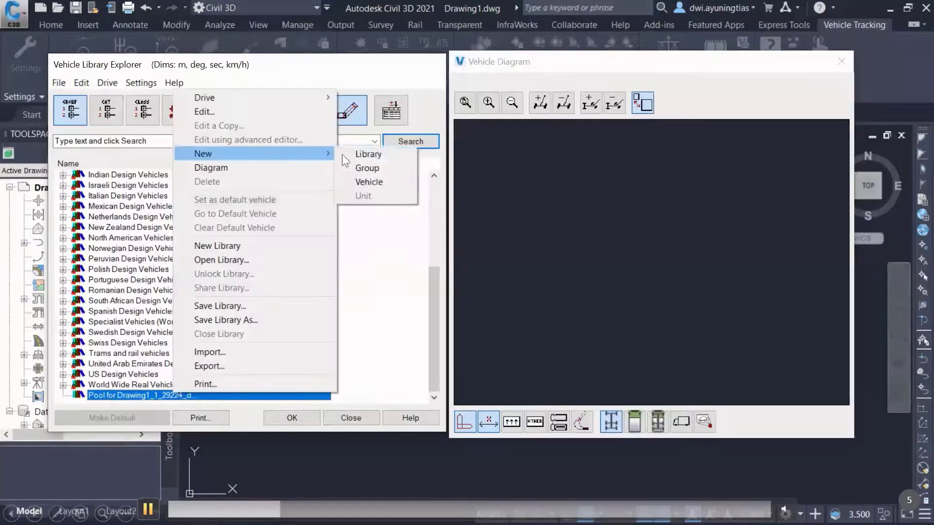
pyautogui.click(378, 178)
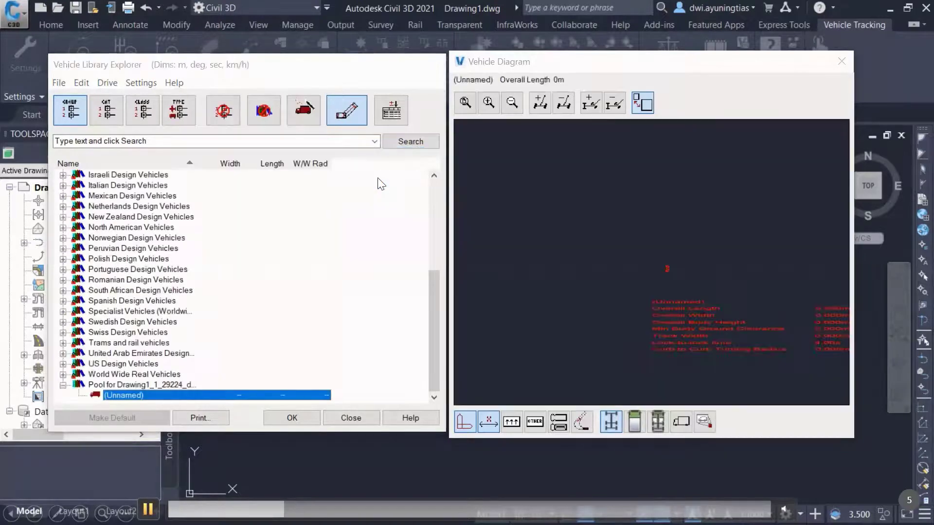
# Step: Name the new vehicle Truck, set its type to Articulated vehicle, and continue to the tractor axle settings
pyautogui.write('Truck')
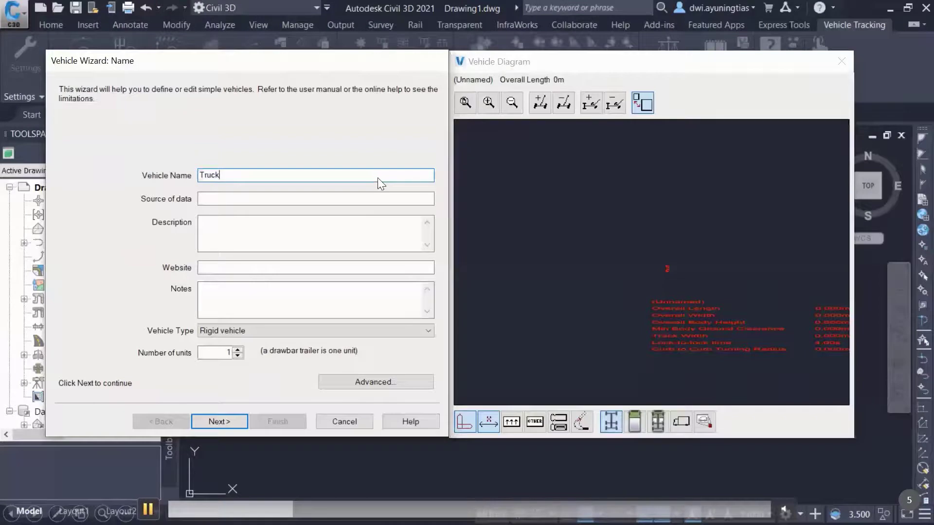
pyautogui.click(328, 332)
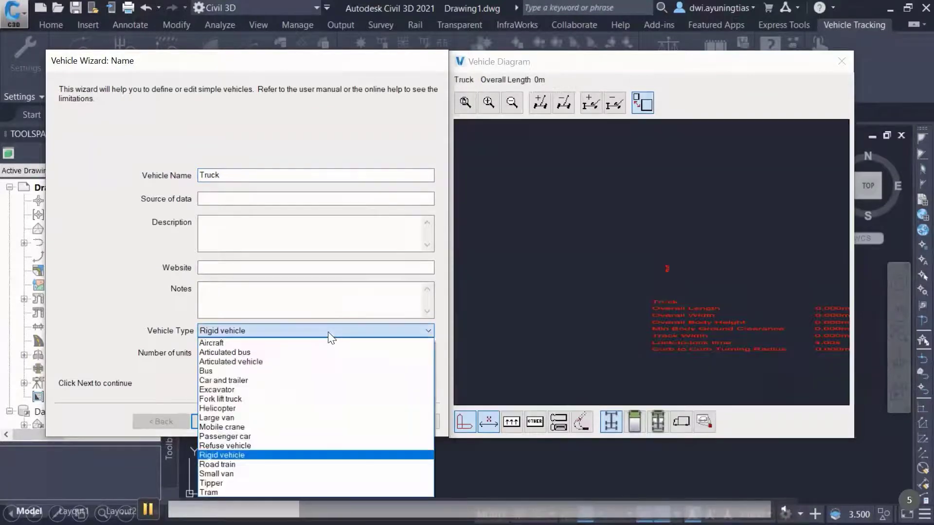
pyautogui.click(261, 362)
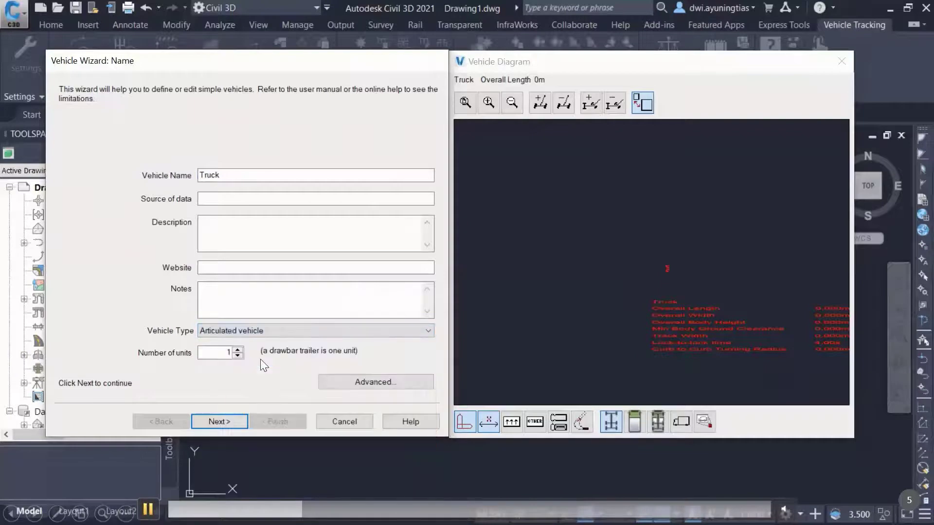
pyautogui.click(219, 352)
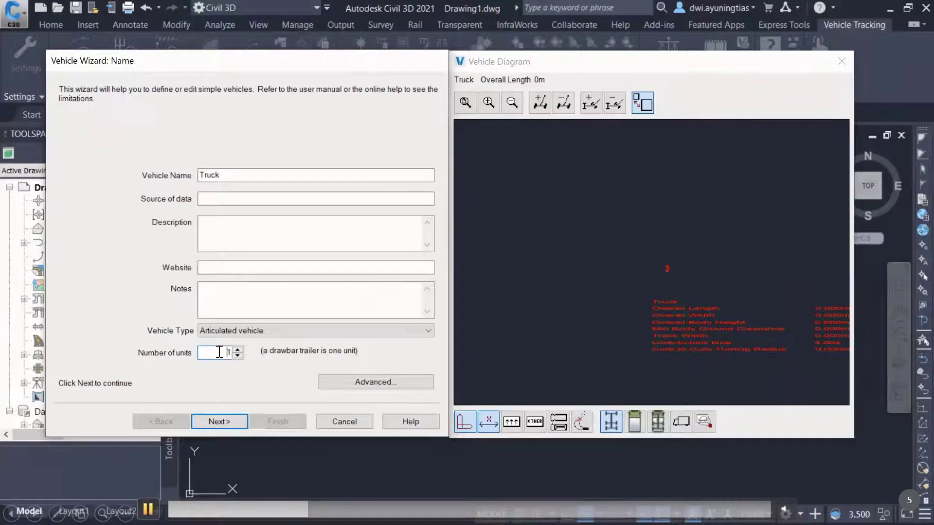
pyautogui.click(219, 421)
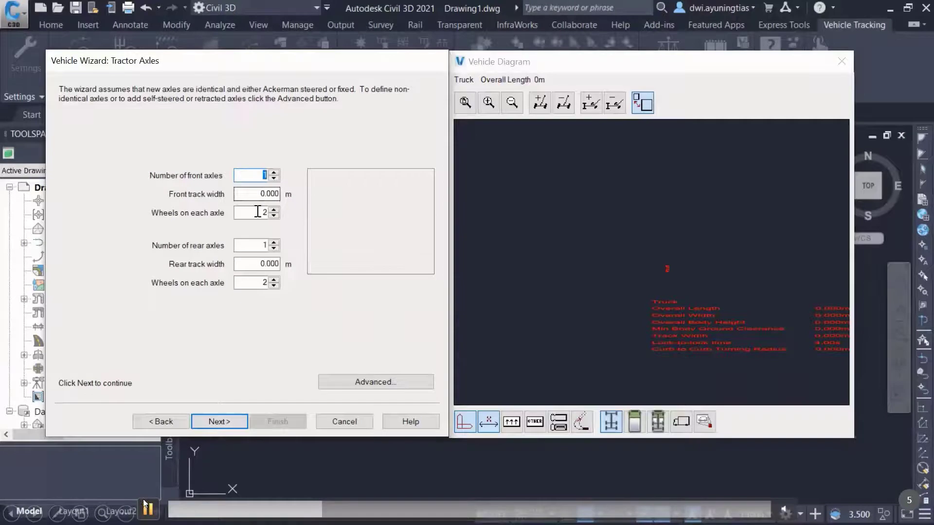
# Step: Set the tractor's front track width to 2.3 m
pyautogui.click(258, 195)
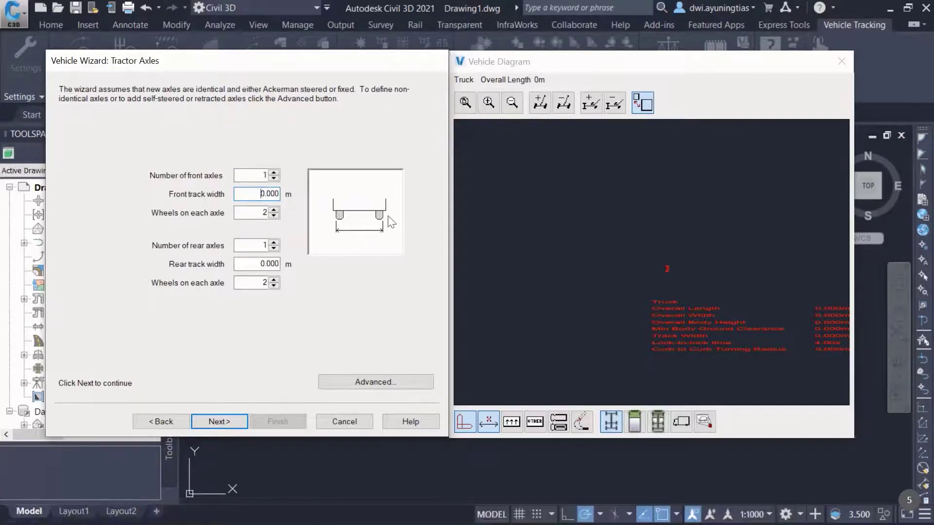
pyautogui.doubleClick(265, 193)
pyautogui.write('2.3')
pyautogui.hotkey('shift', 'Tab')
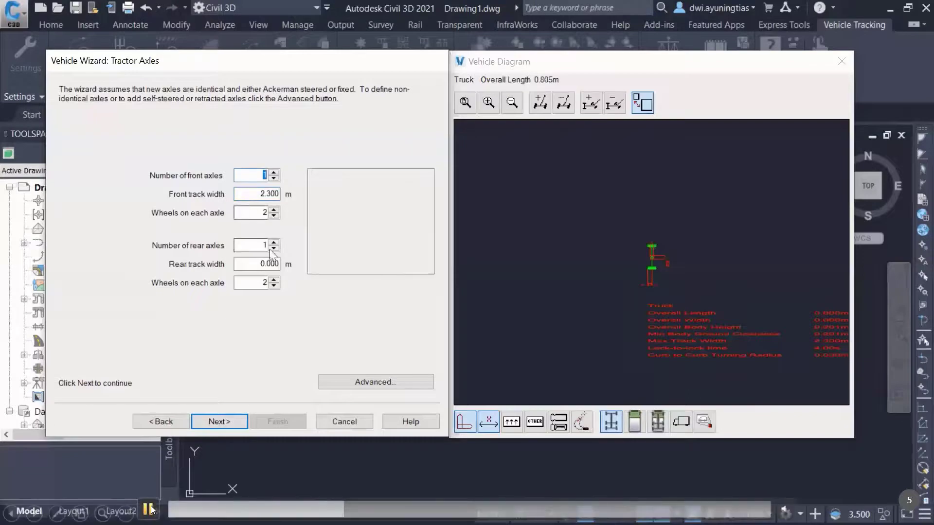
# Step: Set the tractor's rear track width to 2.4 m with 4 wheels on each rear axle, and continue to the wheelbase
pyautogui.click(254, 249)
pyautogui.click(252, 264)
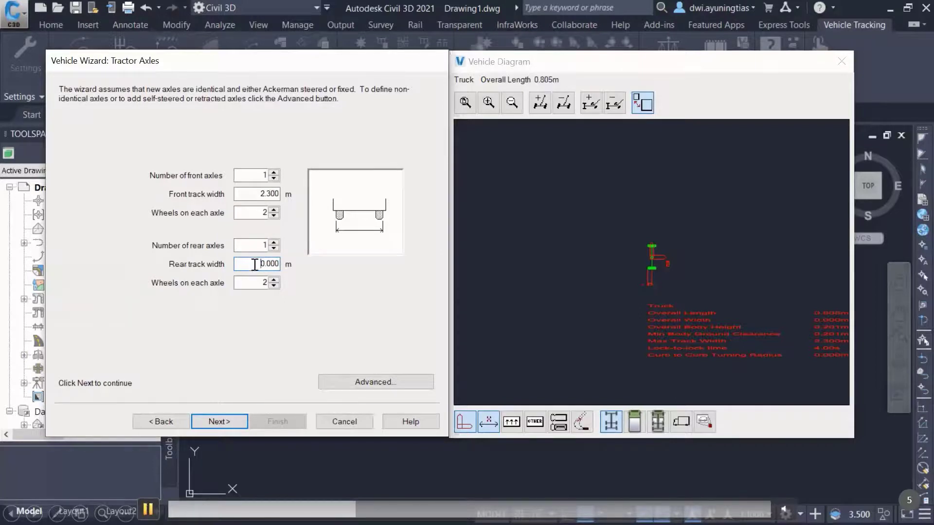
pyautogui.doubleClick(254, 264)
pyautogui.write('2.4')
pyautogui.press('Return')
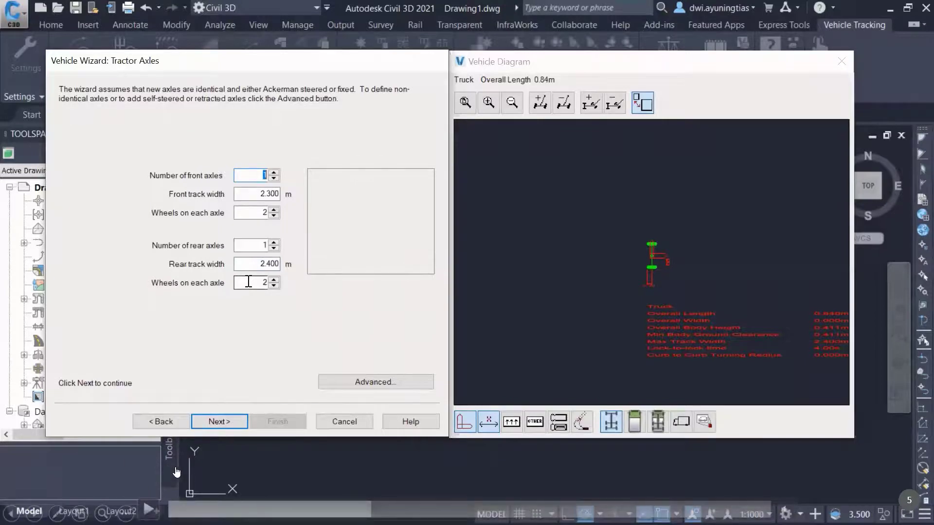
pyautogui.click(275, 280)
pyautogui.click(275, 280)
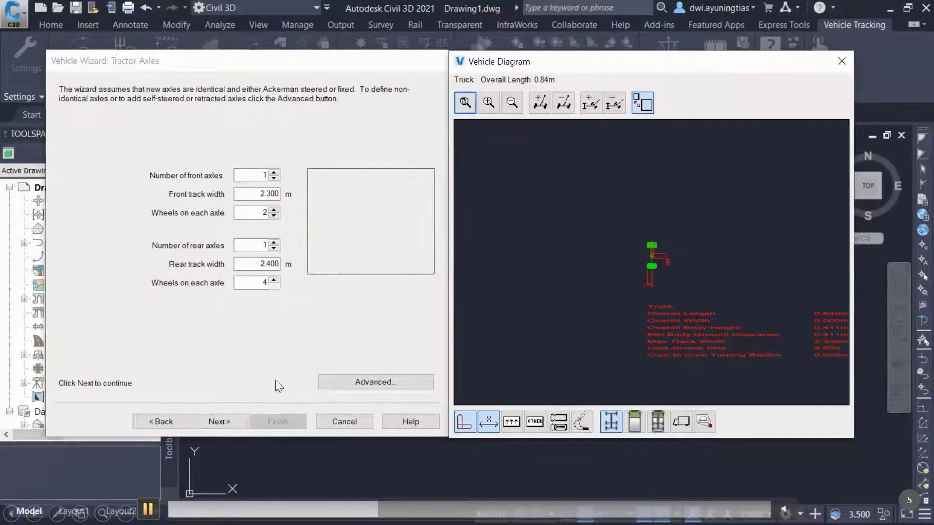
pyautogui.click(224, 422)
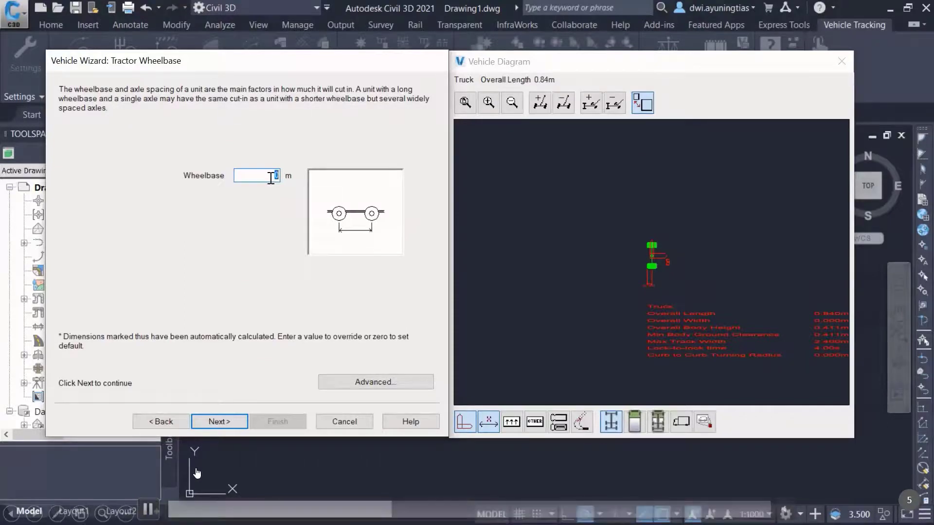
# Step: Set the tractor's wheelbase to 4.4 m and its steering lock-to-lock time to 6 sec
pyautogui.write('4.4')
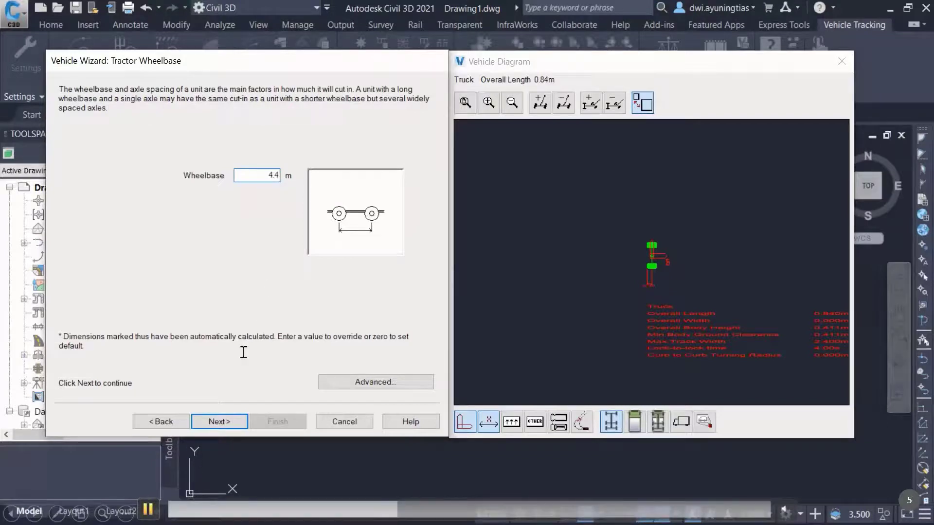
pyautogui.click(229, 419)
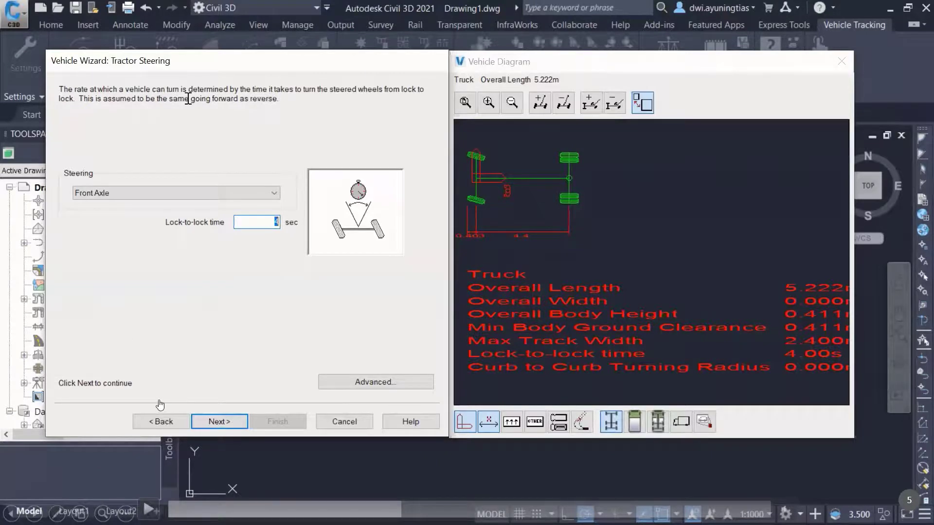
pyautogui.click(148, 509)
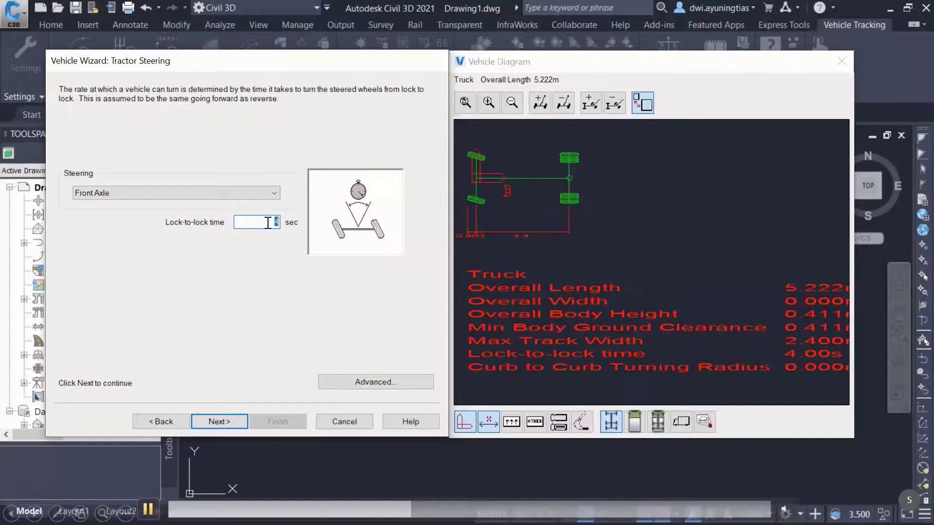
pyautogui.click(149, 509)
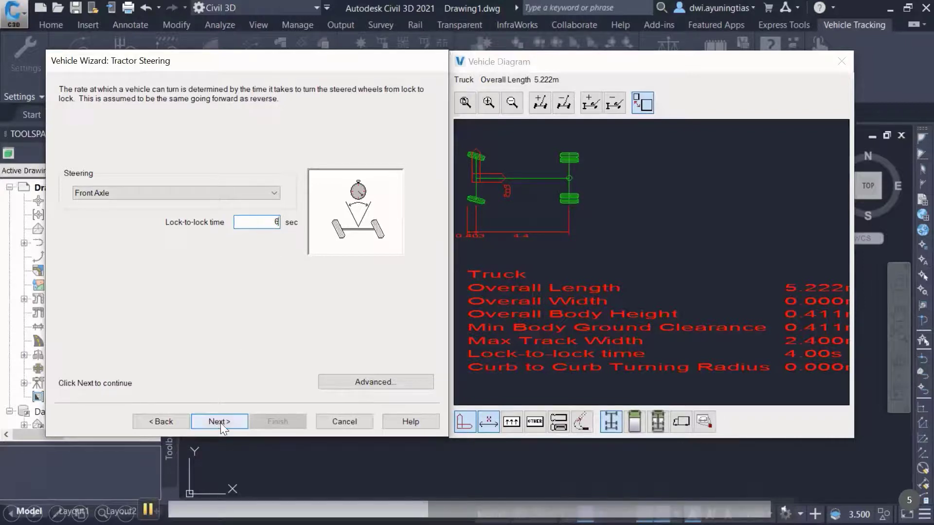
# Step: Set the tractor's minimum turning circle radius, measured curb to curb, to 9.1 m and continue to the couplings
pyautogui.click(148, 509)
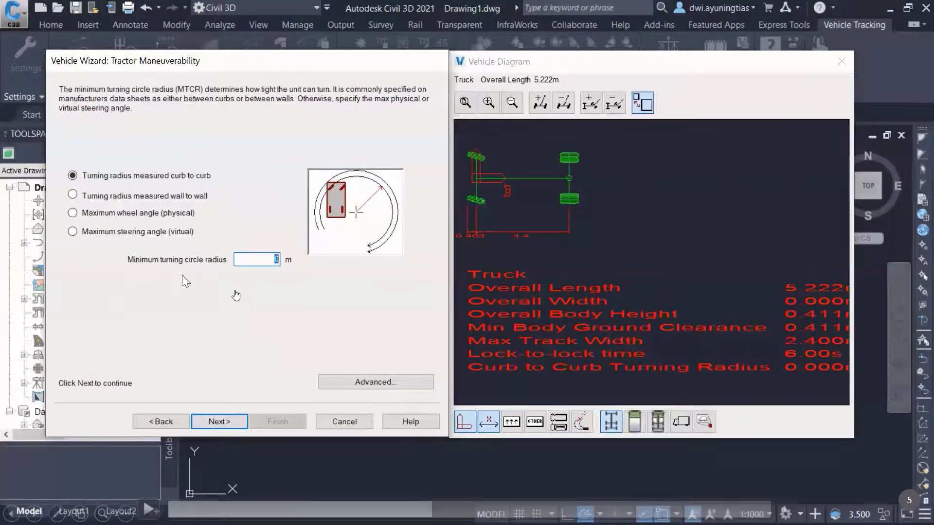
pyautogui.click(149, 509)
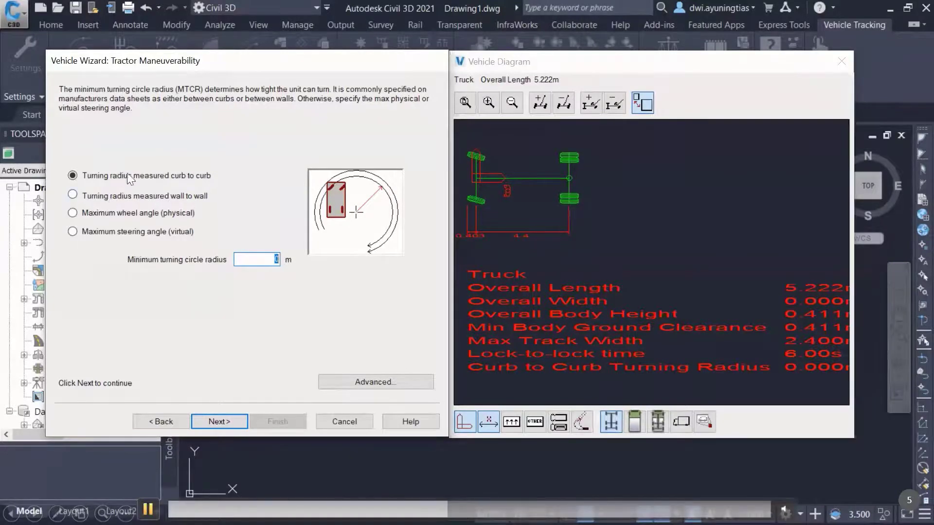
pyautogui.press('space')
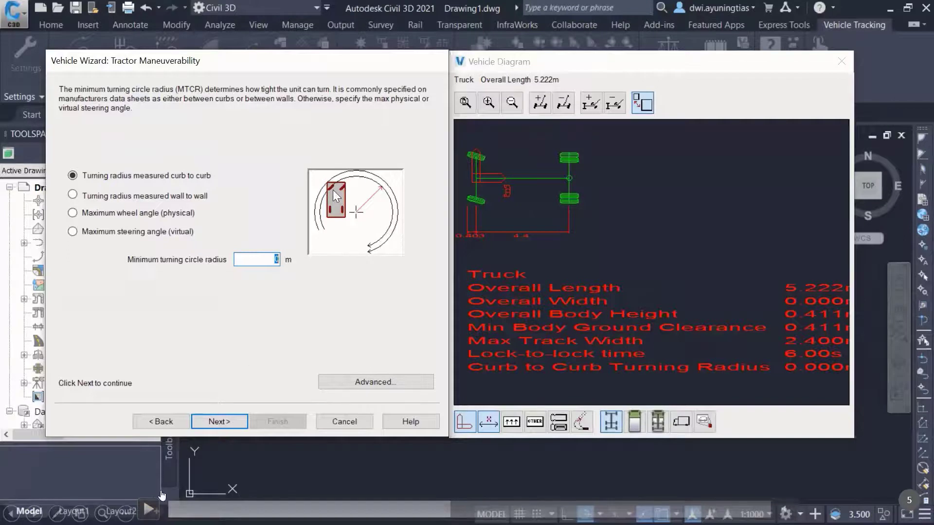
pyautogui.click(150, 508)
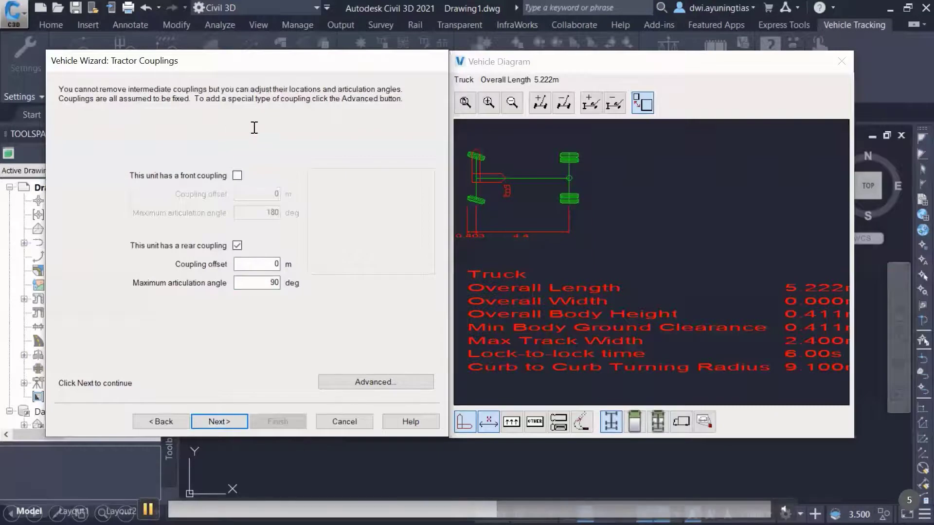
# Step: Set the tractor's rear coupling offset to 0.02 m and its maximum articulation angle to 70 deg, and continue to the body settings
pyautogui.press('space')
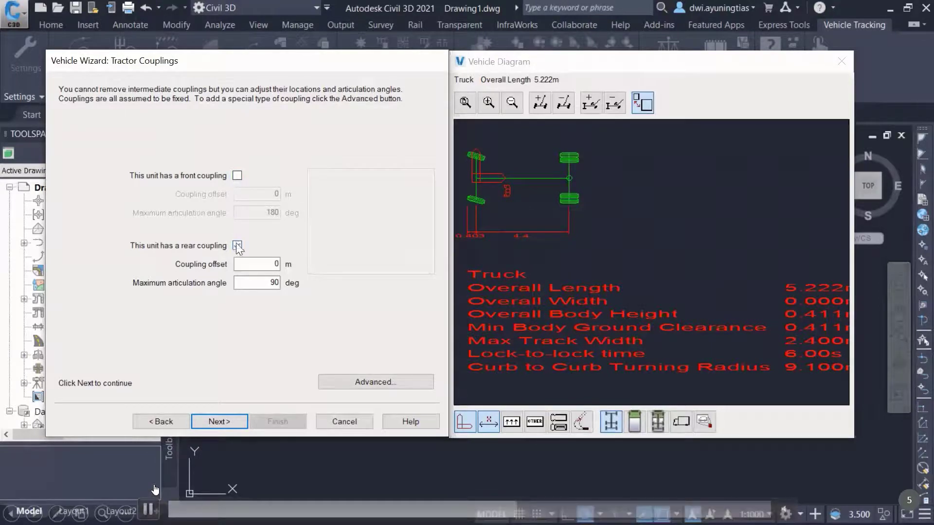
pyautogui.moveTo(269, 266); pyautogui.dragTo(285, 266)
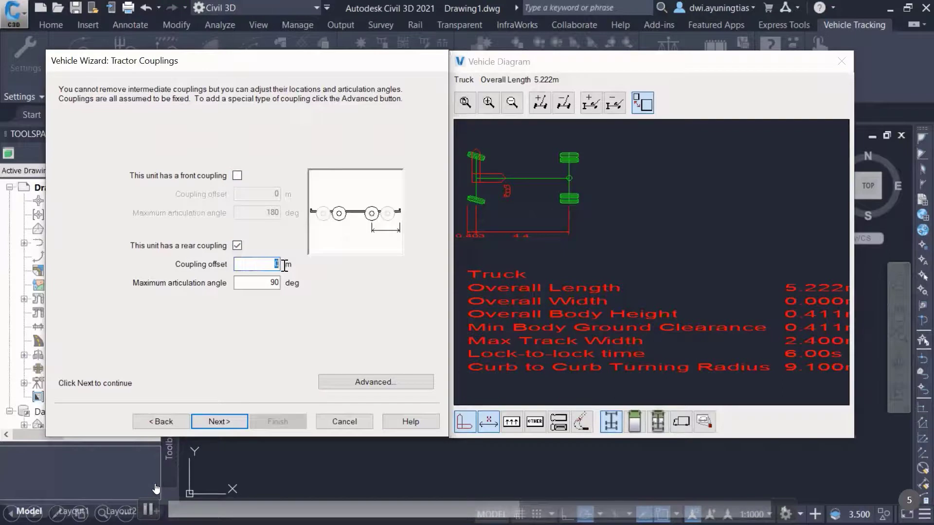
pyautogui.click(257, 266)
pyautogui.write('.02')
pyautogui.click(265, 285)
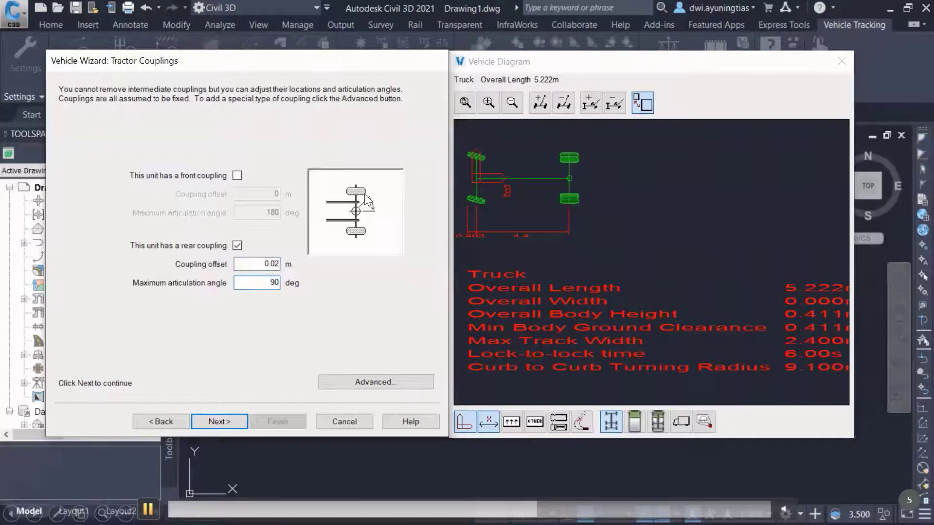
pyautogui.click(273, 283)
pyautogui.press('BackSpace')
pyautogui.write('7')
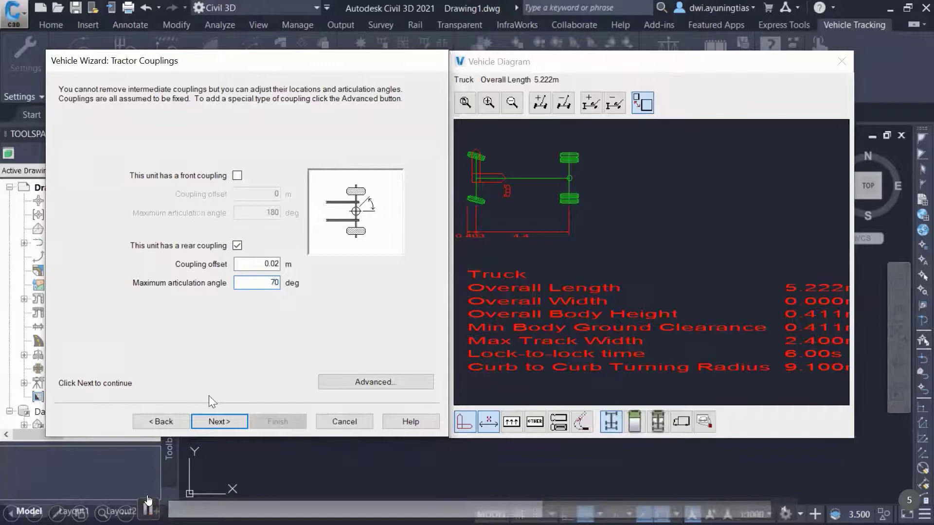
pyautogui.click(219, 422)
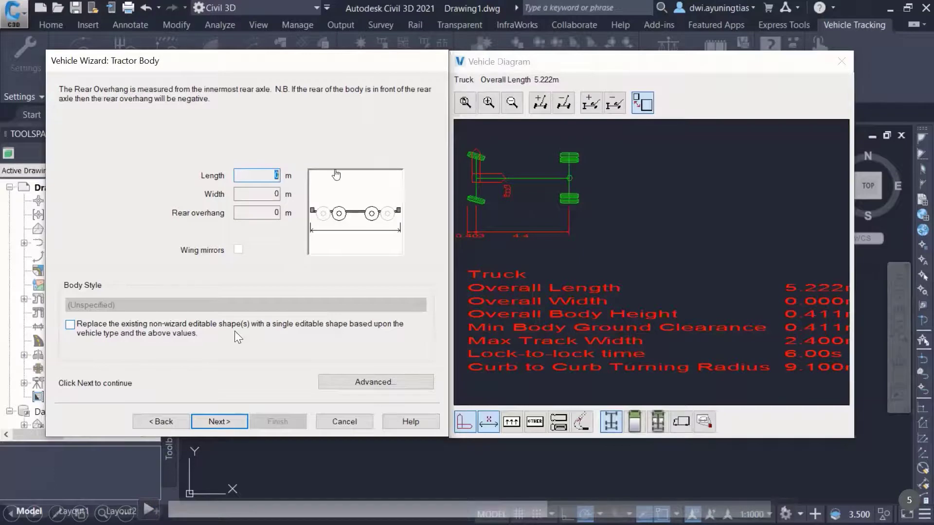
# Step: Set the tractor body's length to 6.7 m, width to 2.3 m and rear overhang to 1.5 m
pyautogui.click(148, 509)
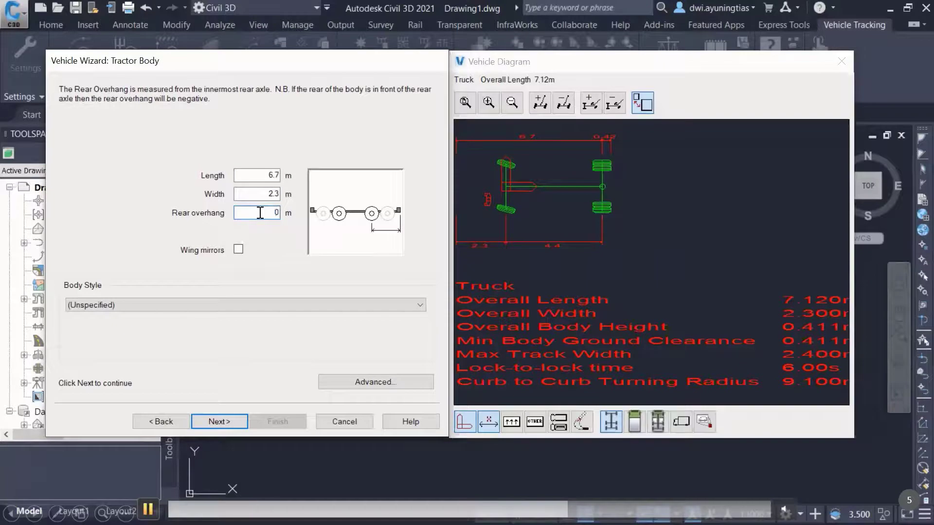
pyautogui.press('space')
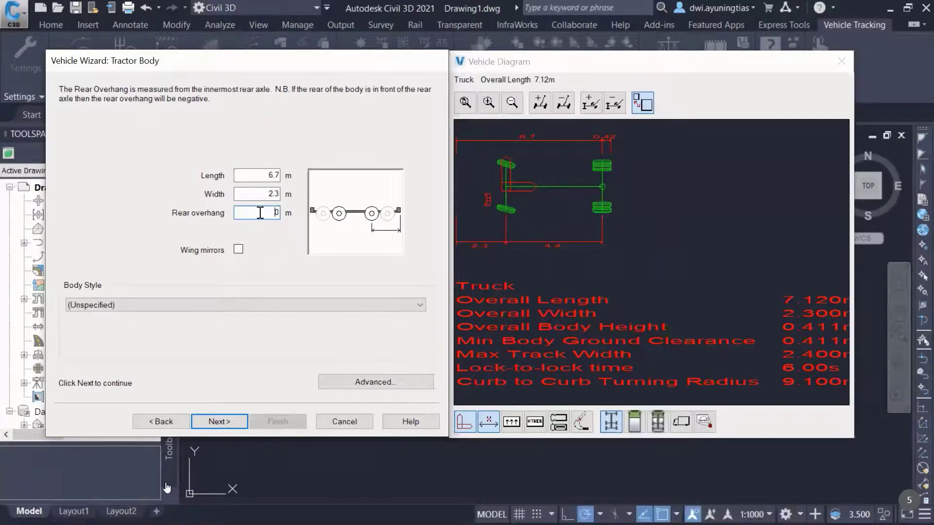
pyautogui.press('space')
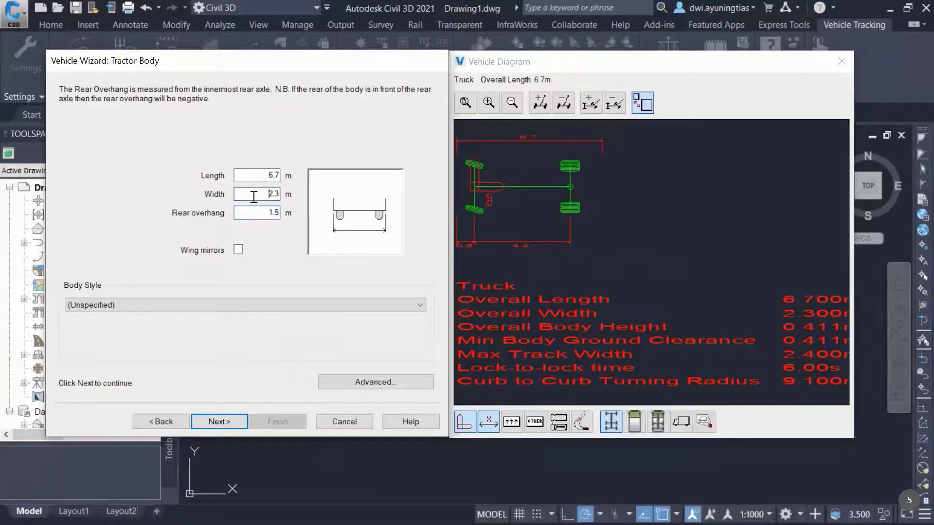
pyautogui.moveTo(158, 502)
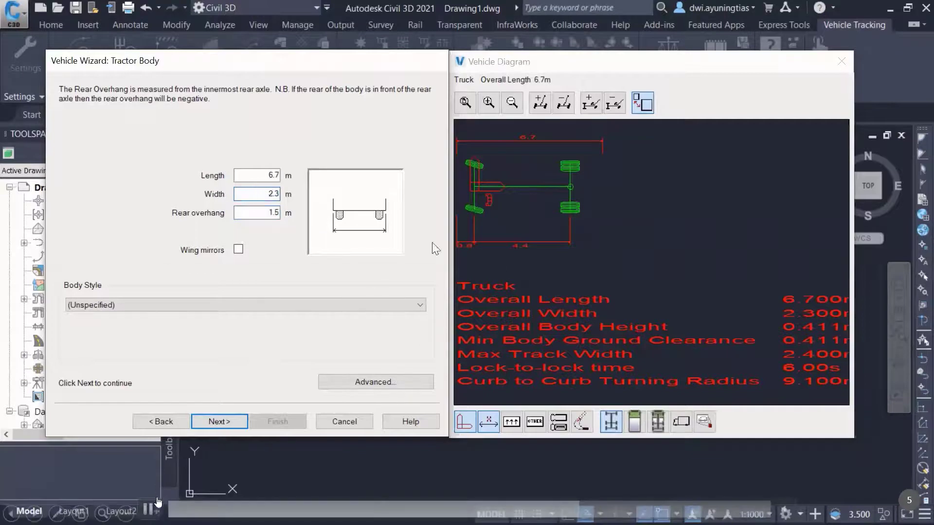
pyautogui.click(150, 509)
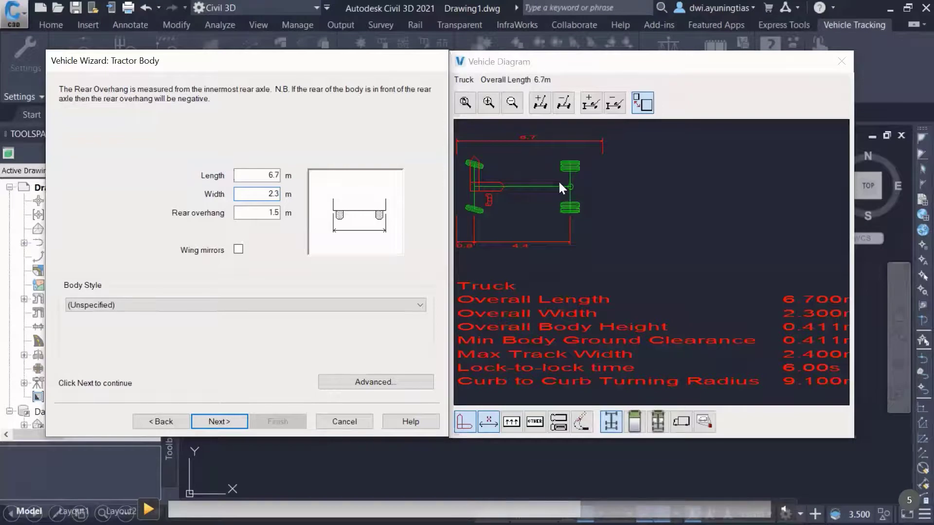
# Step: Show the vehicle diagram in side view and set the tractor's body style to Articulated Vehicle Tractor (Large)
pyautogui.press('space')
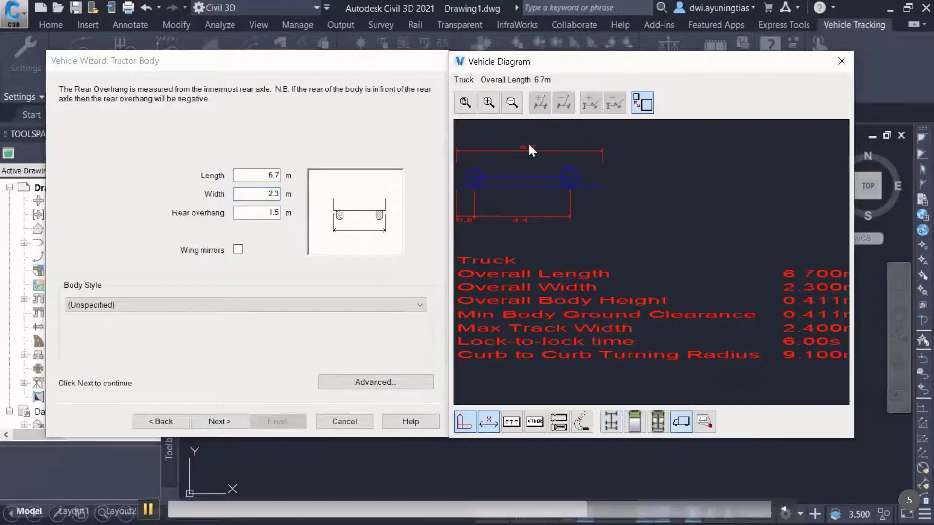
pyautogui.click(148, 509)
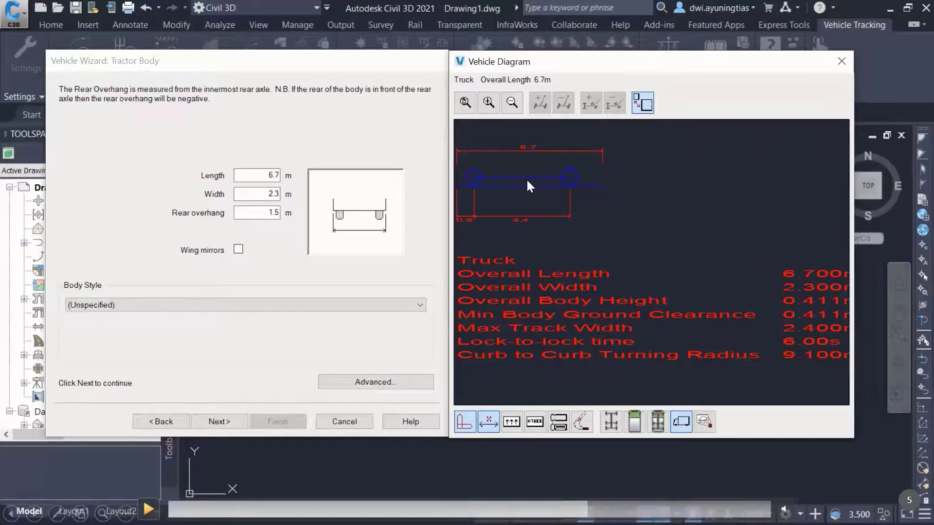
pyautogui.press('space')
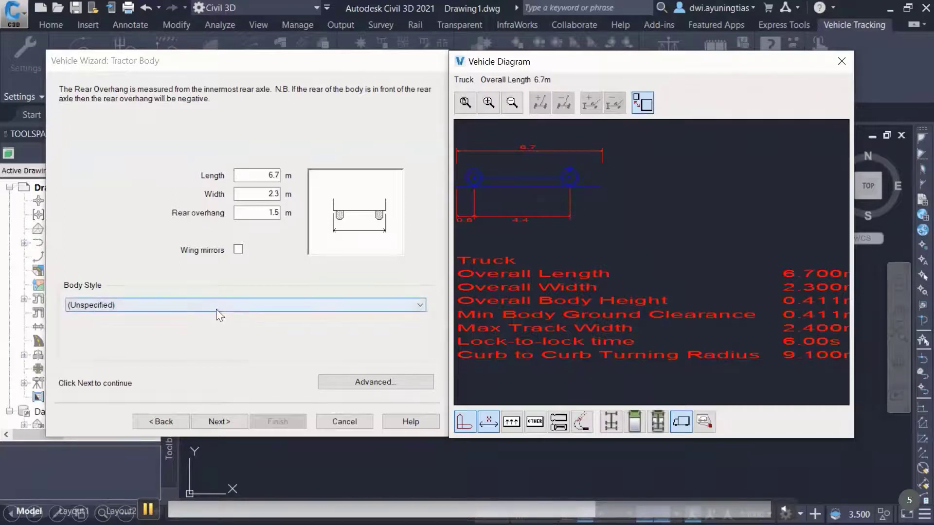
pyautogui.press('space')
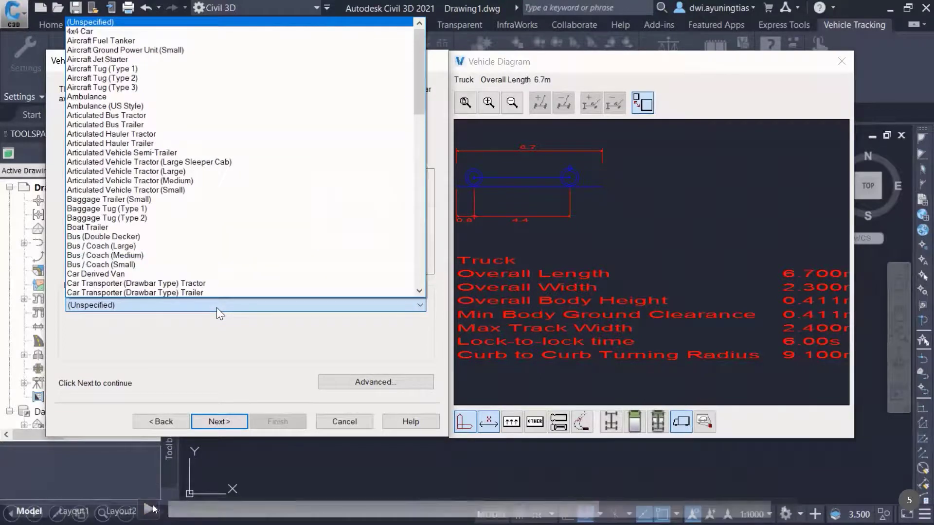
pyautogui.press('space')
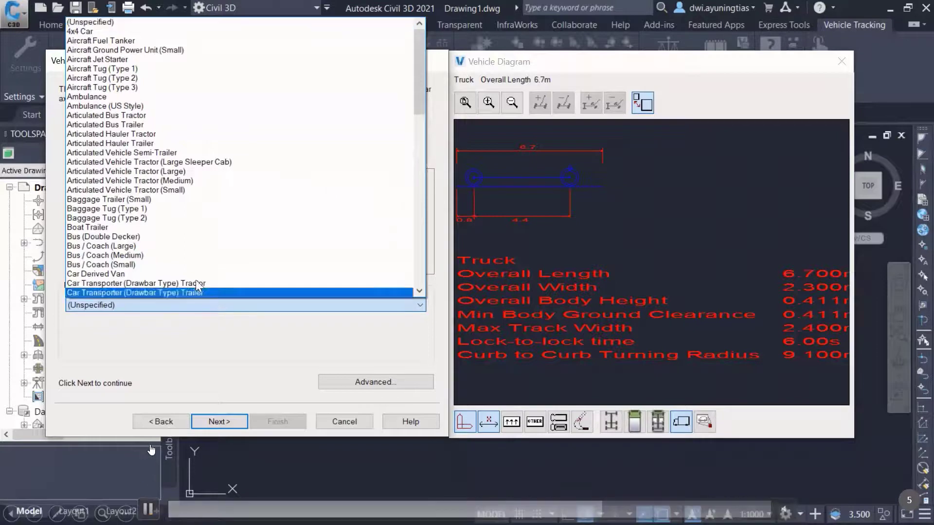
pyautogui.click(204, 172)
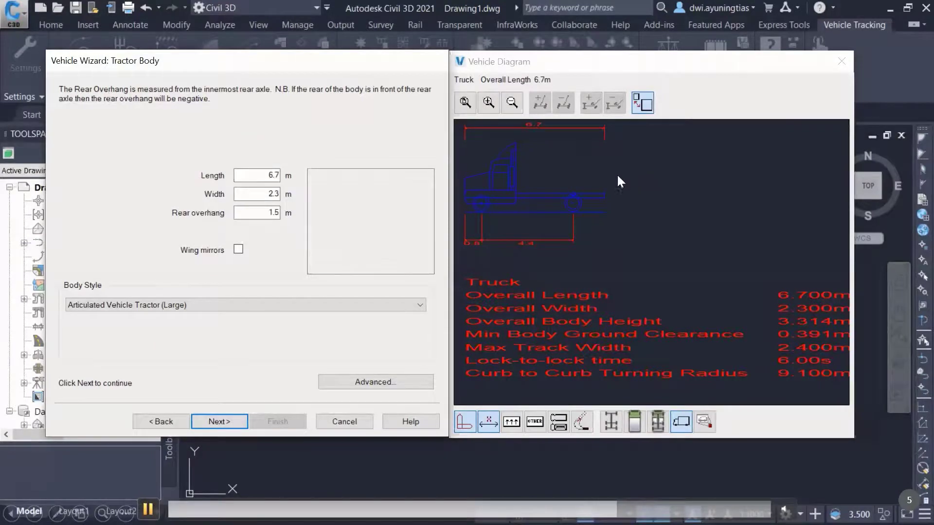
# Step: Accept the automatically calculated cab length and chassis width, and finish the vehicle wizard
pyautogui.click(222, 423)
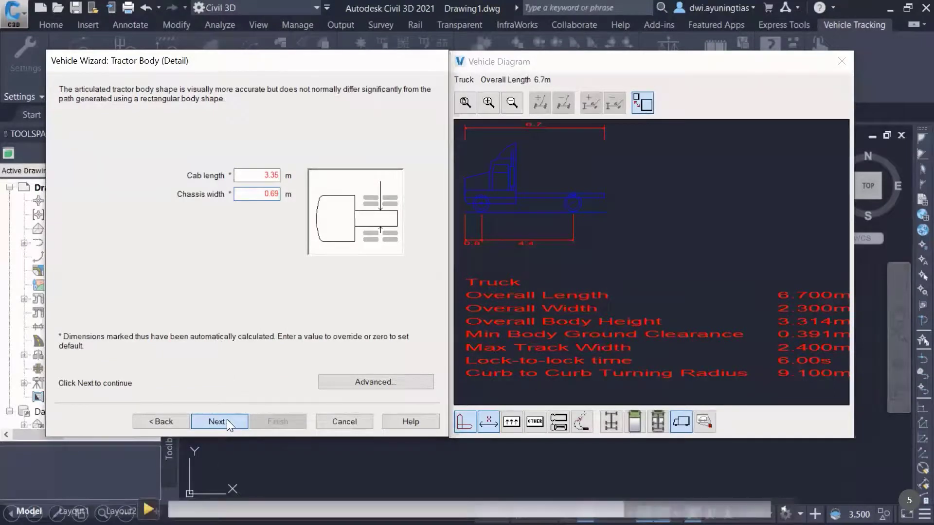
pyautogui.click(227, 419)
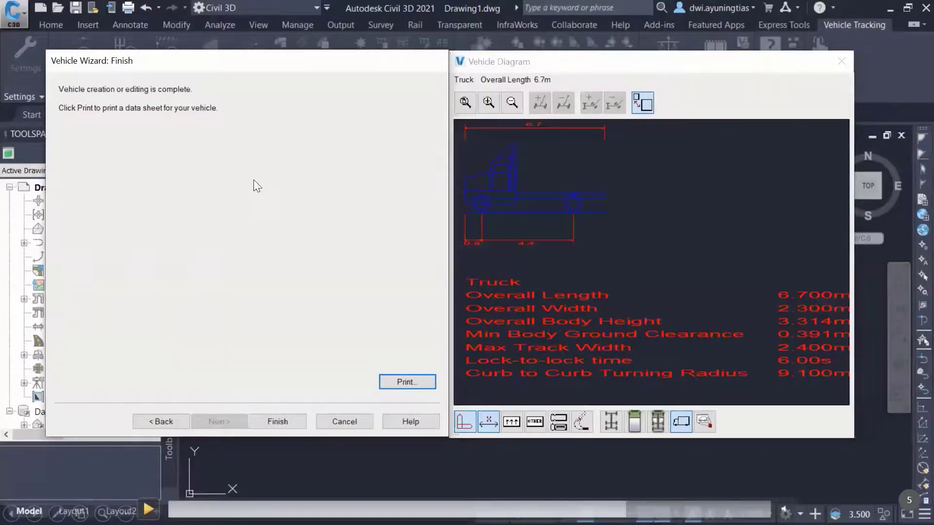
pyautogui.click(150, 506)
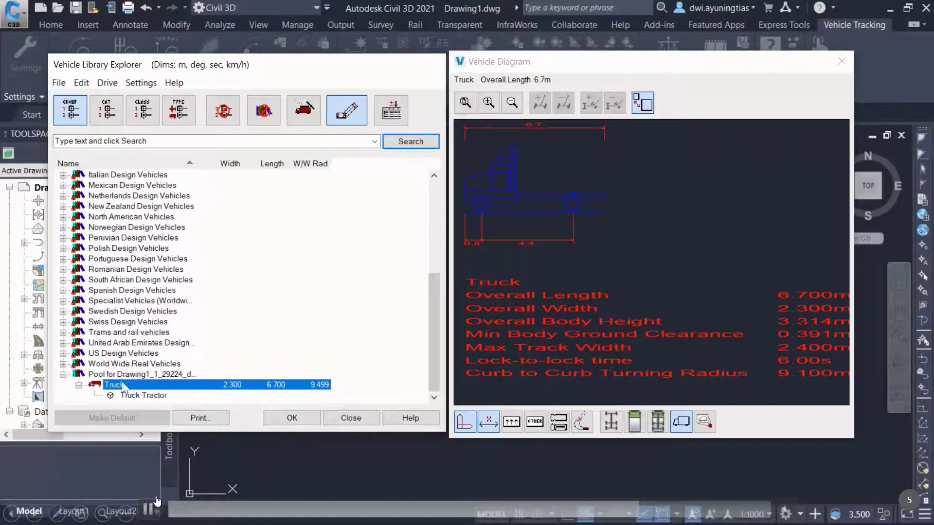
# Step: Create a new vehicle library named My Vehicle
pyautogui.click(147, 509)
pyautogui.click(149, 511)
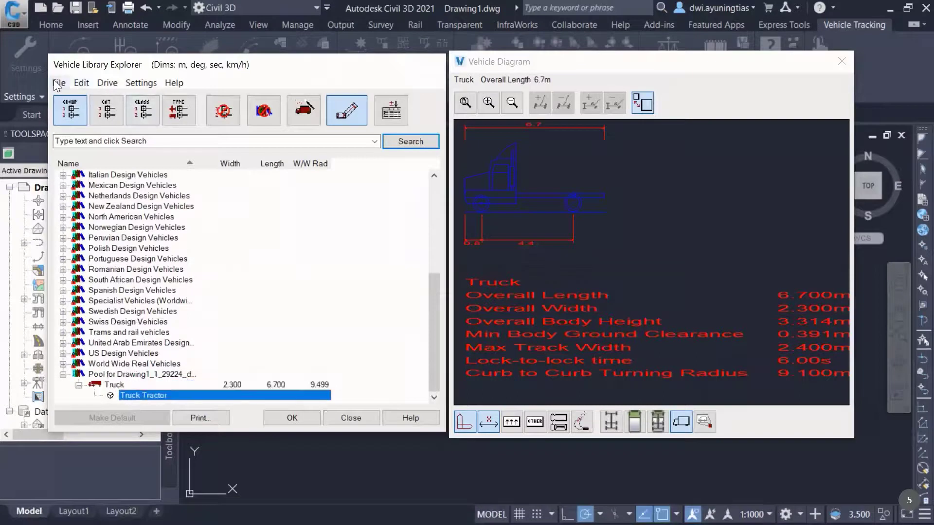
pyautogui.press('space')
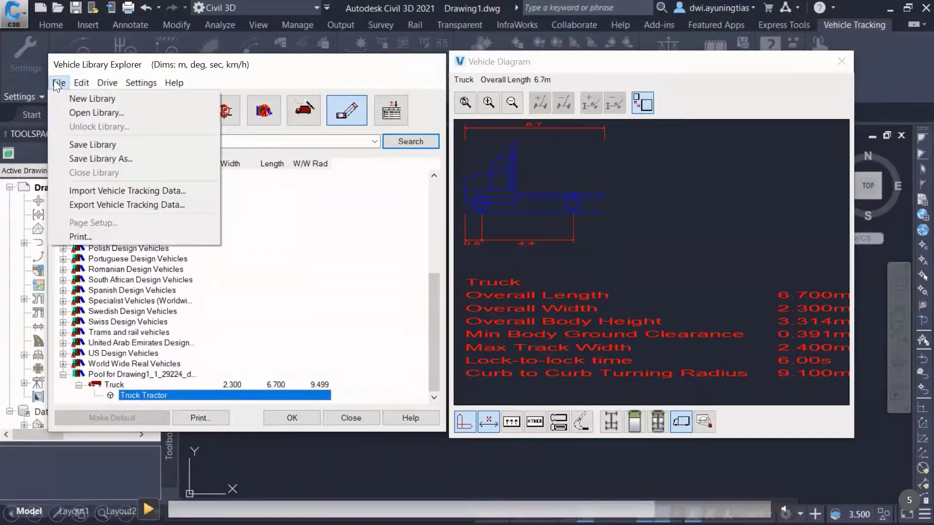
pyautogui.press('space')
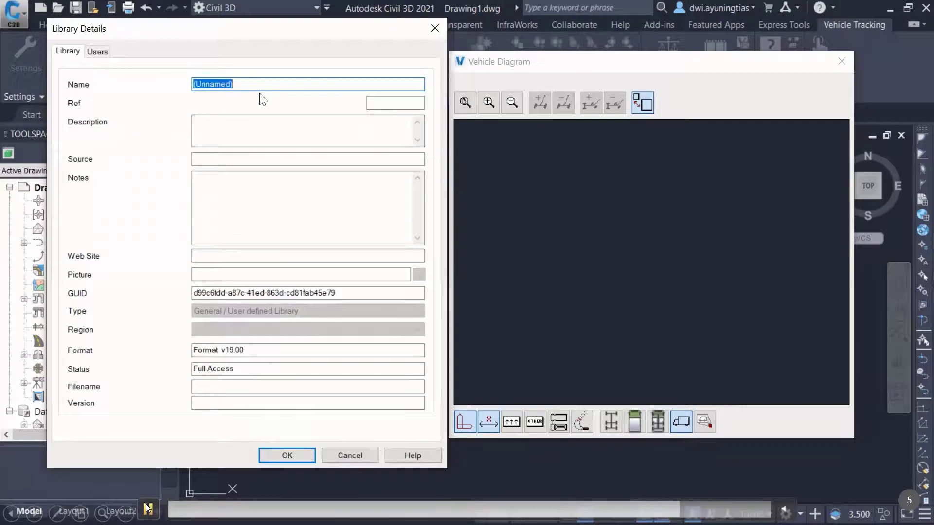
pyautogui.write('My Vehicle')
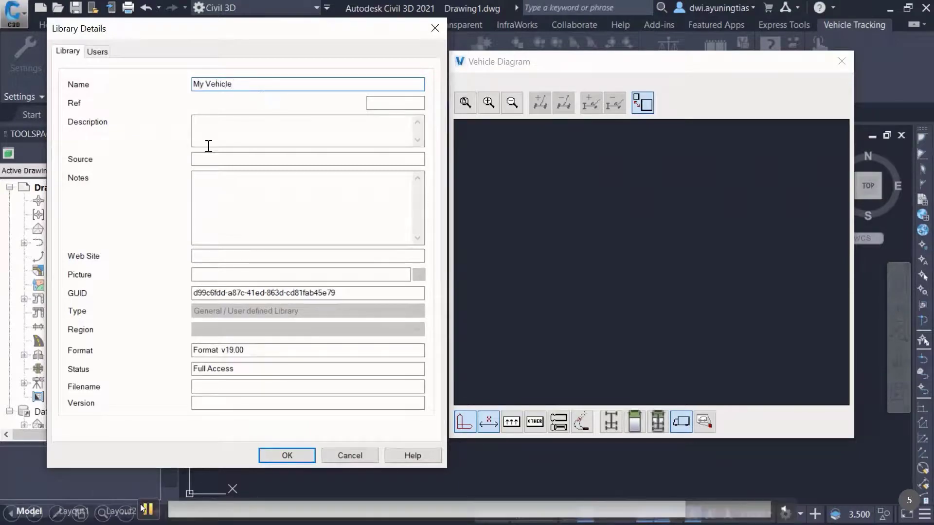
pyautogui.click(287, 456)
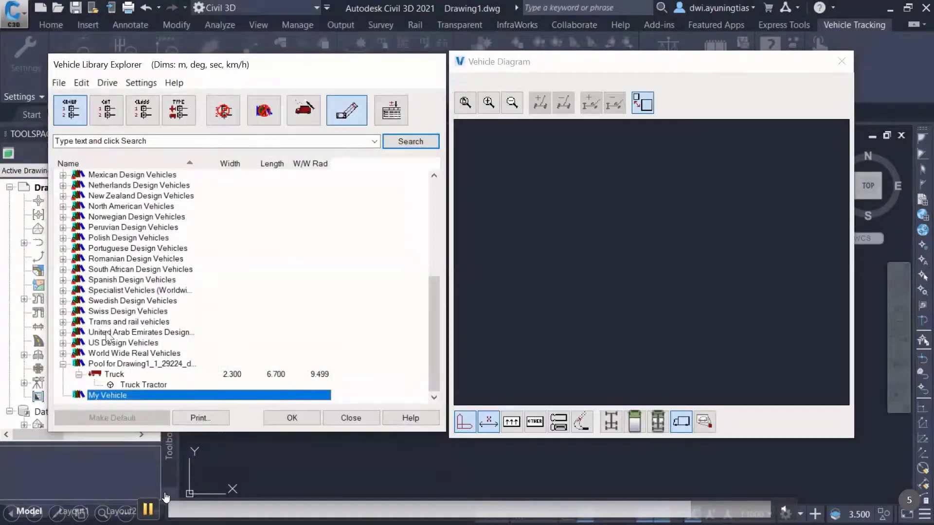
# Step: Transfer the Truck vehicle from the drawing's pool into the My Vehicle library and expand its entry there
pyautogui.click(114, 375)
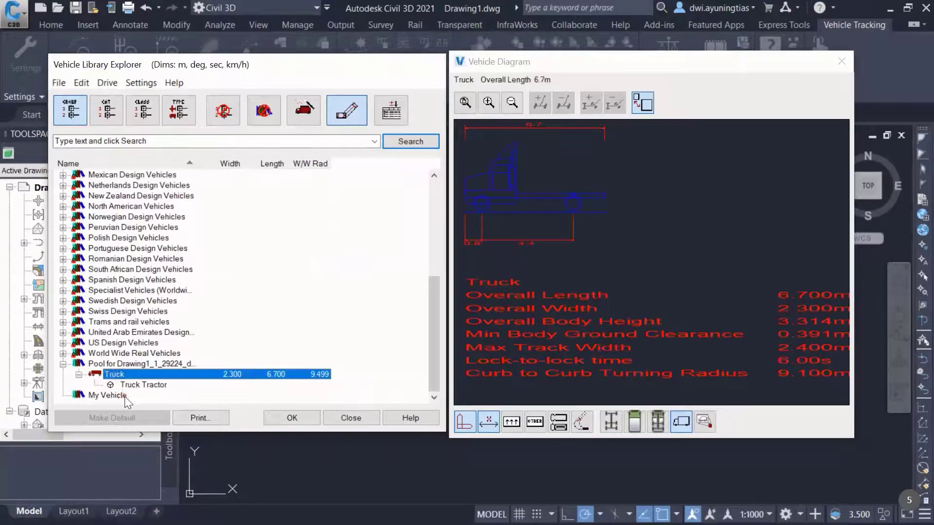
pyautogui.moveTo(125, 401); pyautogui.dragTo(125, 401)
pyautogui.scroll(1, 82, 223)
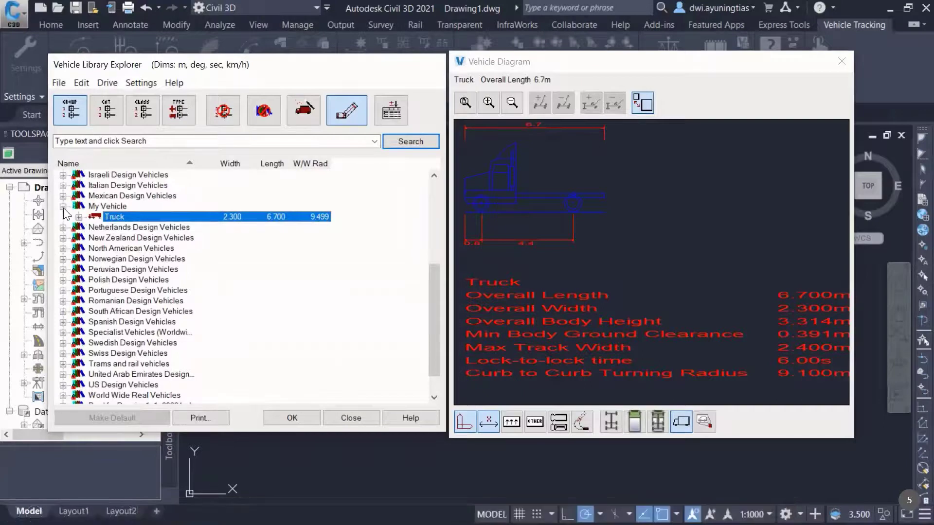
pyautogui.click(105, 216)
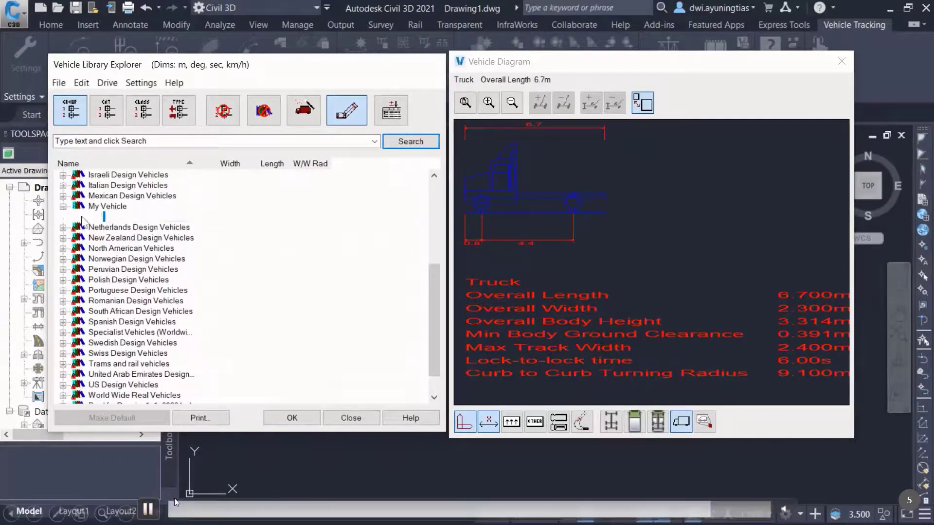
pyautogui.click(78, 218)
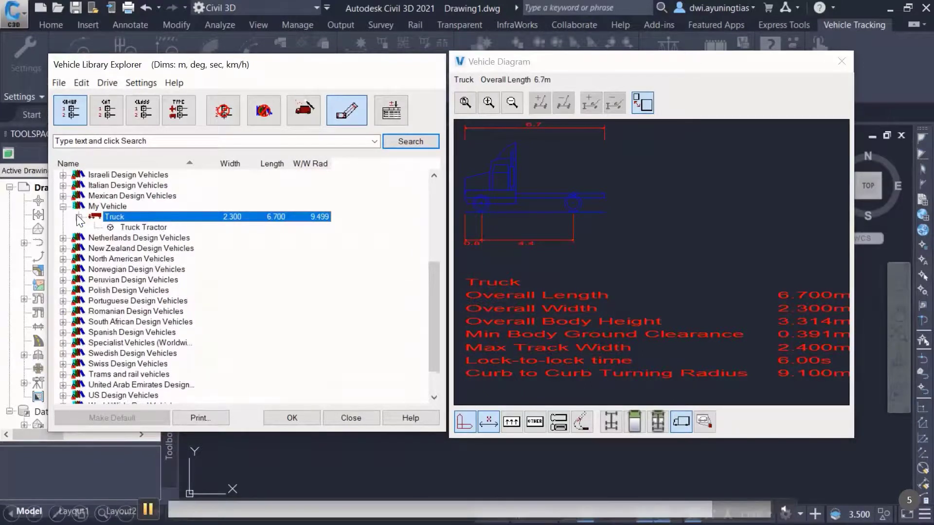
# Step: Save the My Vehicle library as a Vehicle Tracking library file named Kendaraan in the Library folder
pyautogui.click(120, 209)
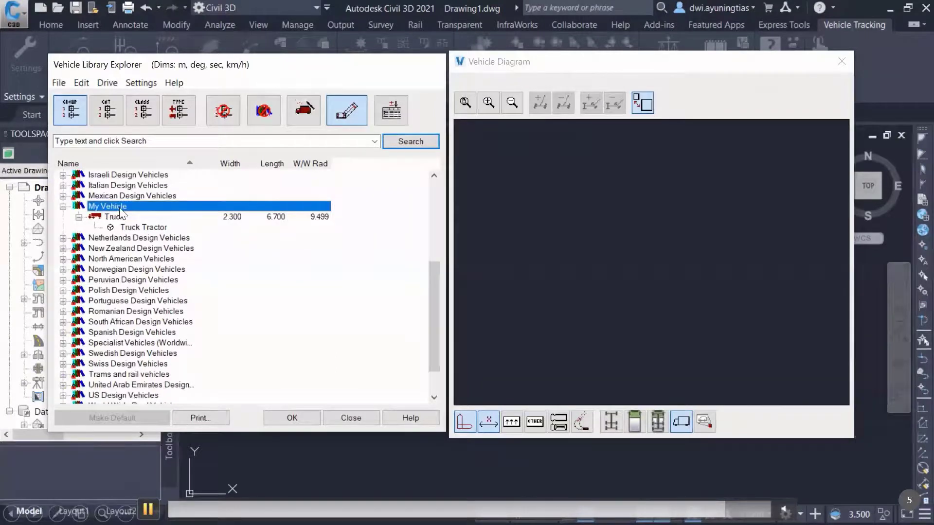
pyautogui.rightClick(118, 205)
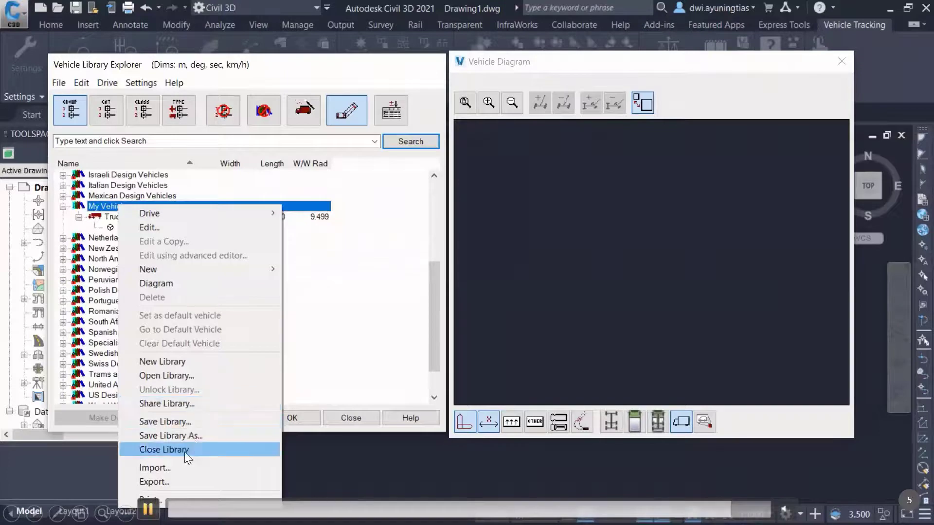
pyautogui.click(187, 436)
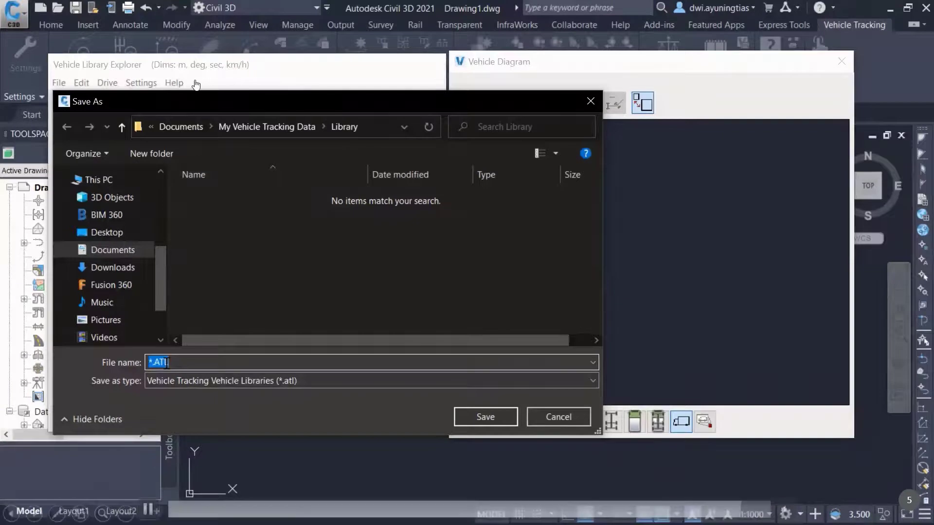
pyautogui.write('Kendaraan')
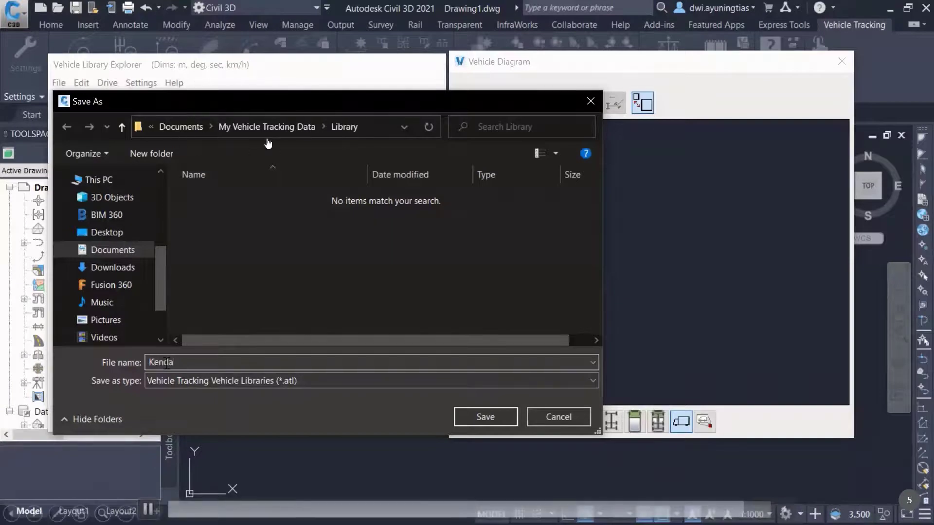
pyautogui.press('Return')
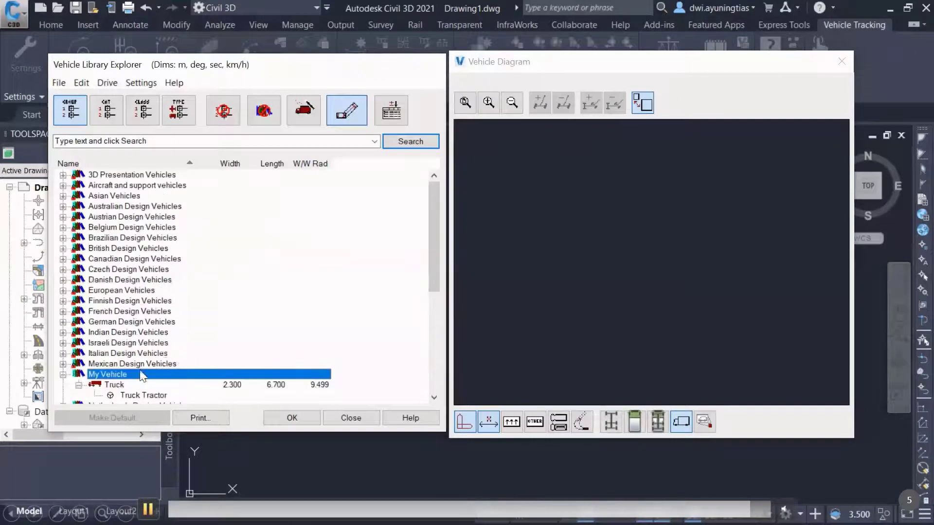
# Step: Delete the Truck vehicle from the drawing's pool and collapse the My Vehicle library
pyautogui.scroll(-7, 146, 331)
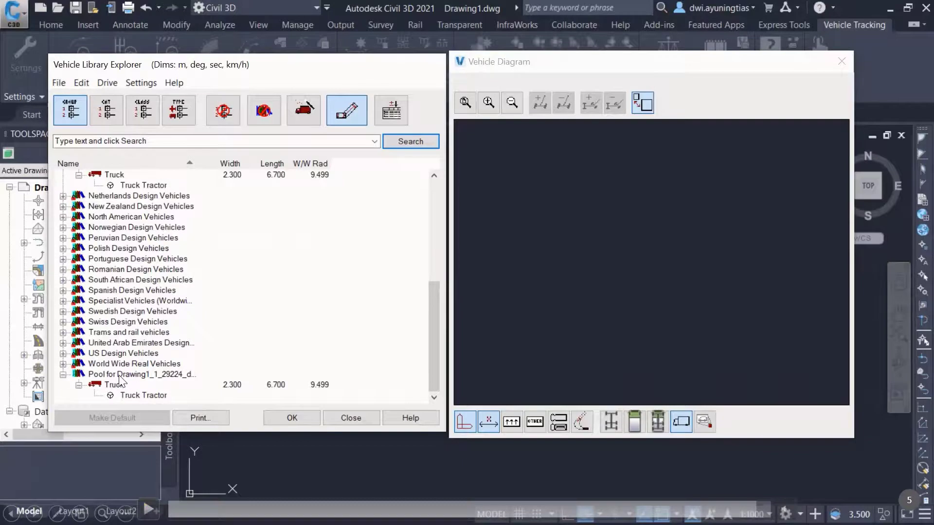
pyautogui.click(122, 383)
pyautogui.rightClick(127, 380)
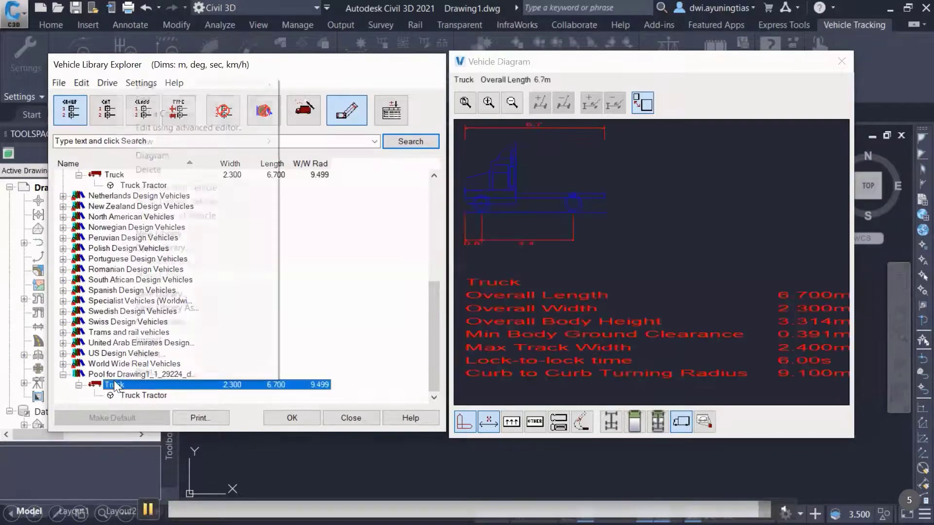
pyautogui.click(152, 170)
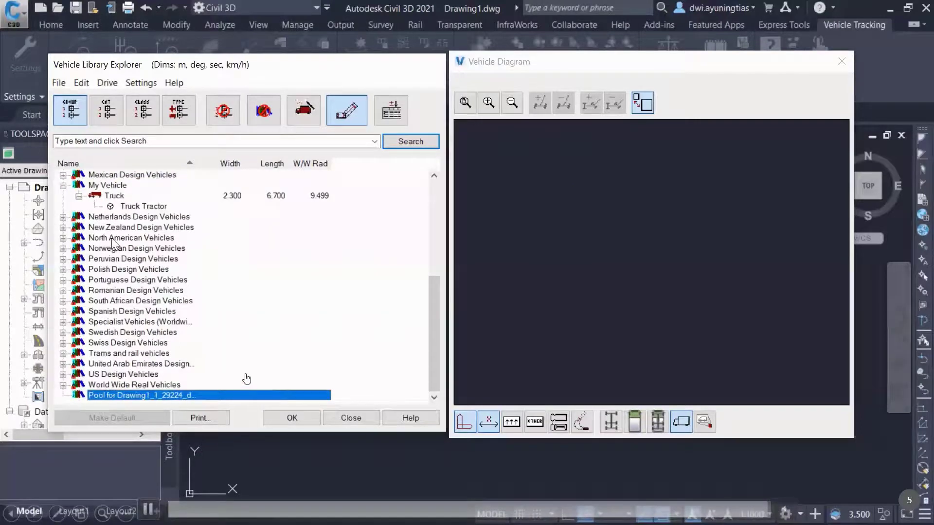
pyautogui.click(61, 186)
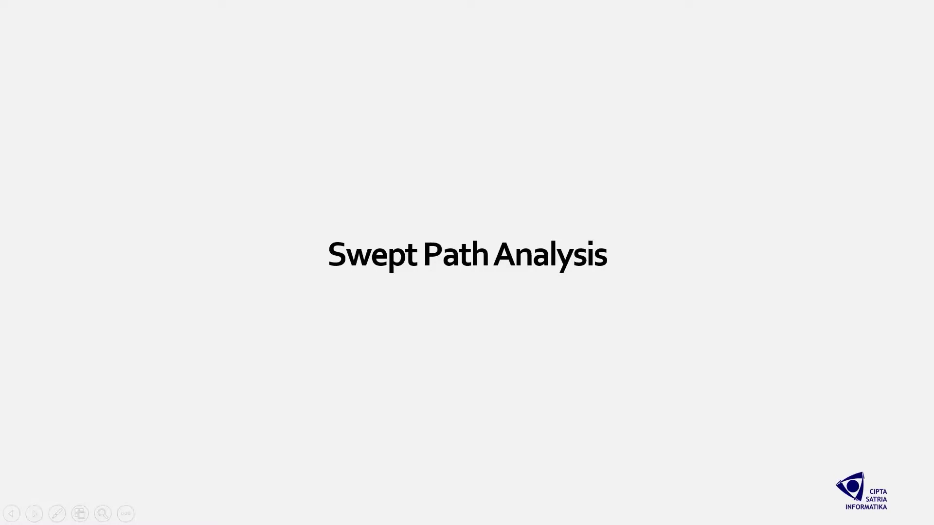
pyautogui.click(34, 513)
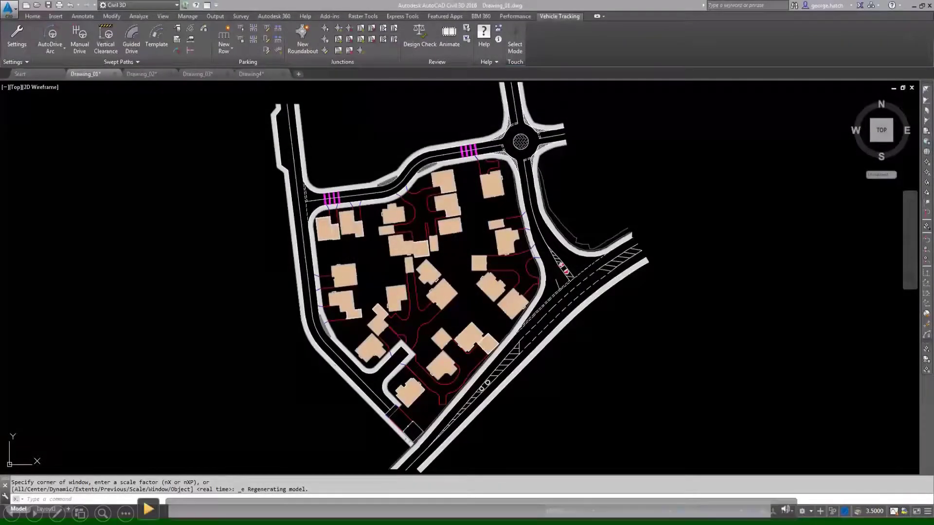
pyautogui.click(149, 510)
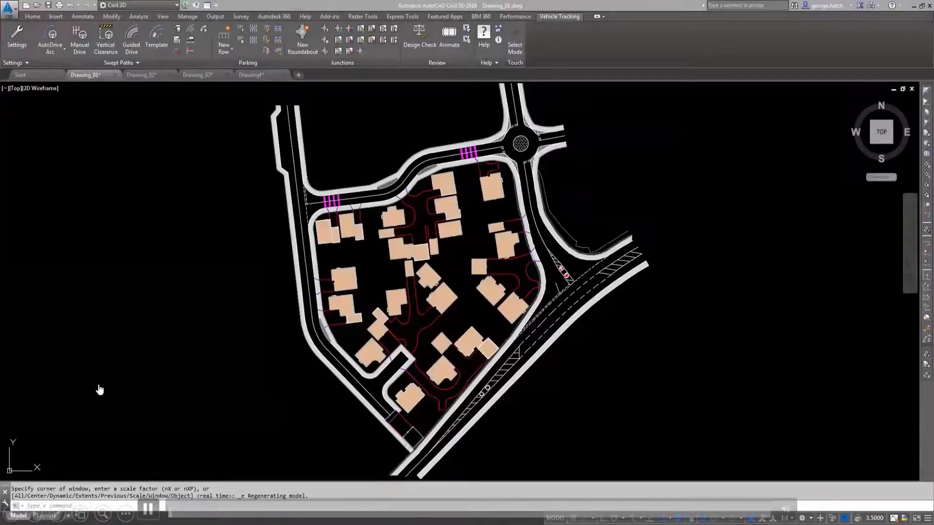
pyautogui.click(148, 506)
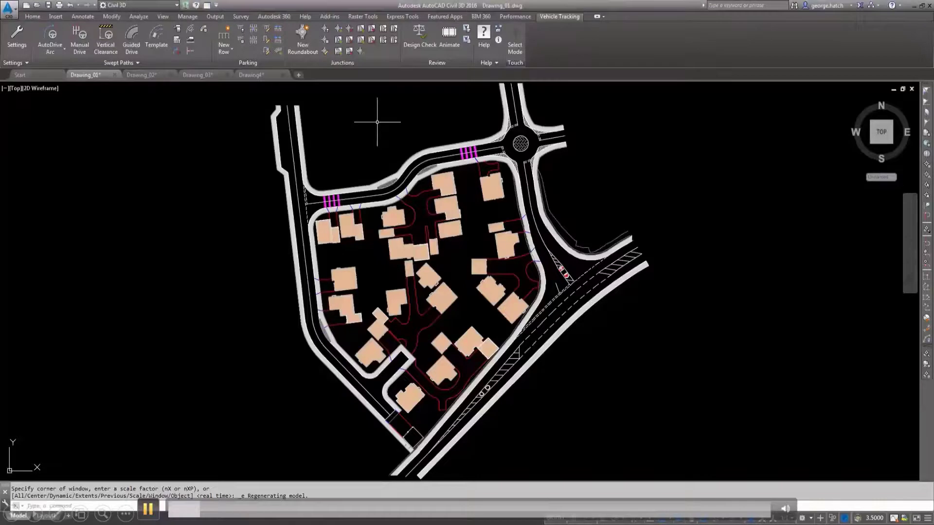
pyautogui.click(148, 510)
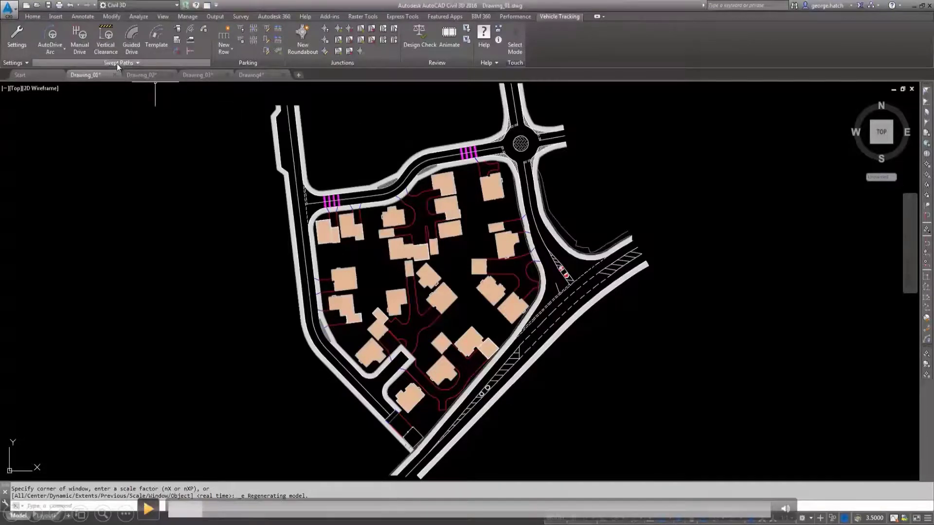
pyautogui.click(148, 510)
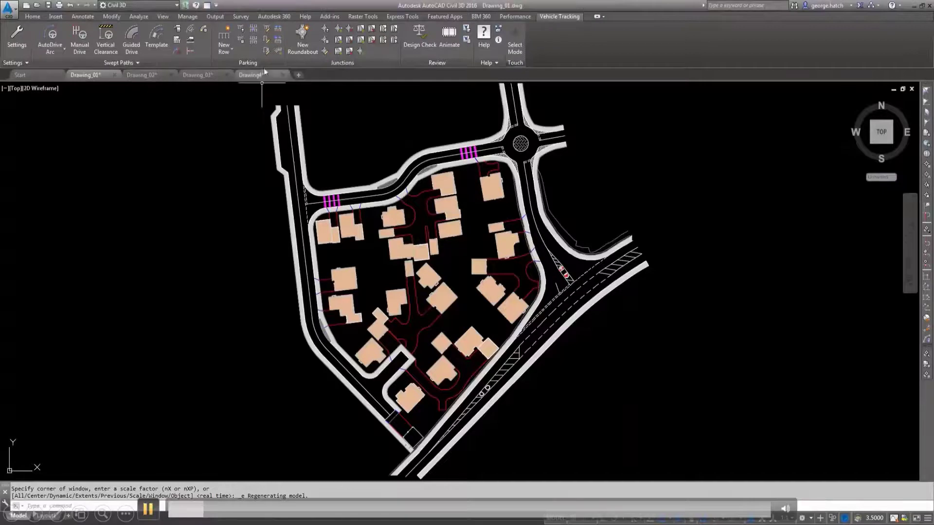
pyautogui.click(262, 379)
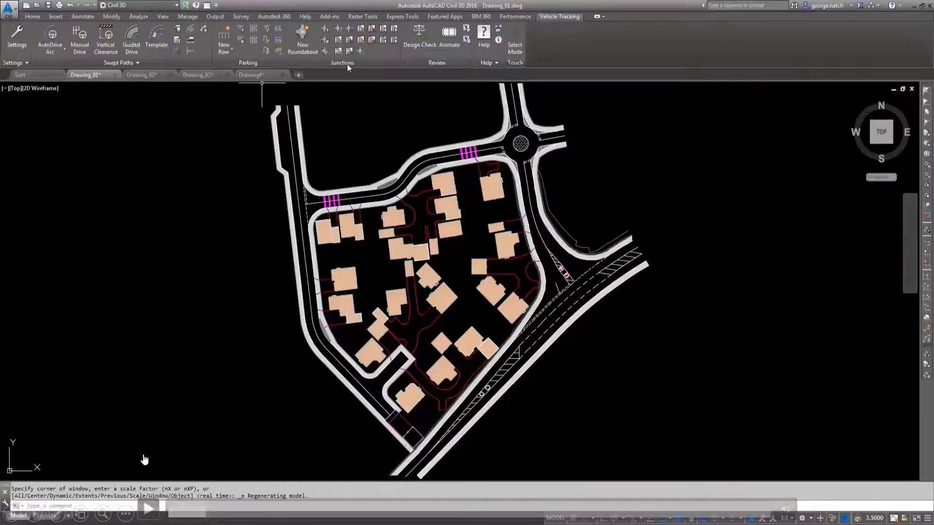
pyautogui.click(148, 509)
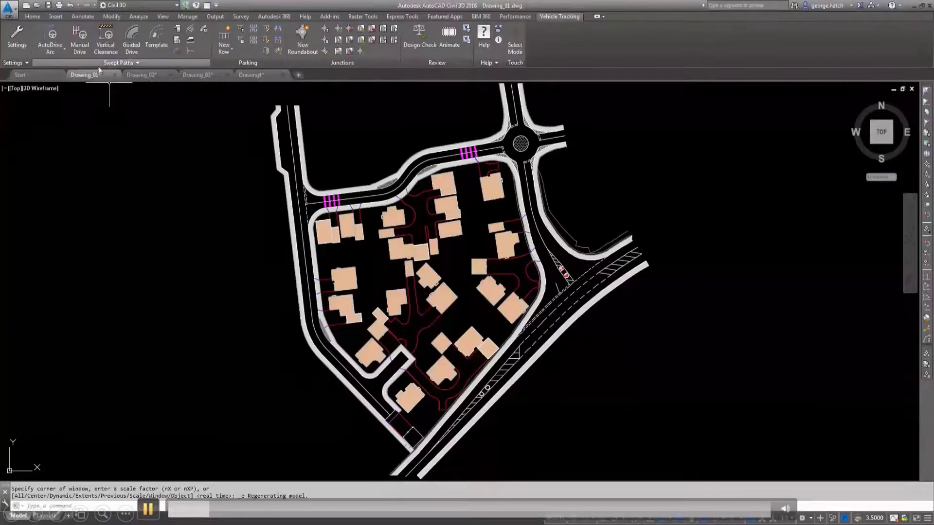
pyautogui.press('space')
pyautogui.press('space')
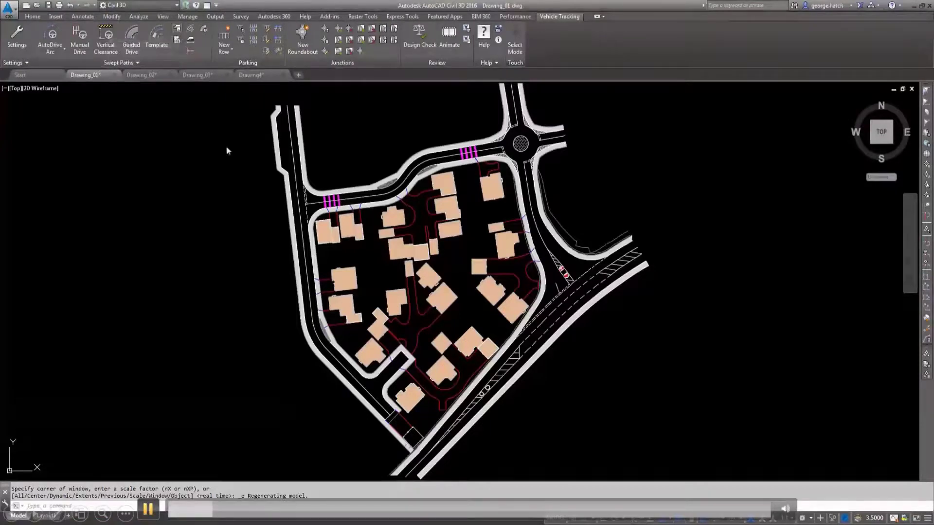
# Step: Open the vehicle library and clear its search filter so that all vehicle libraries are listed
pyautogui.click(176, 28)
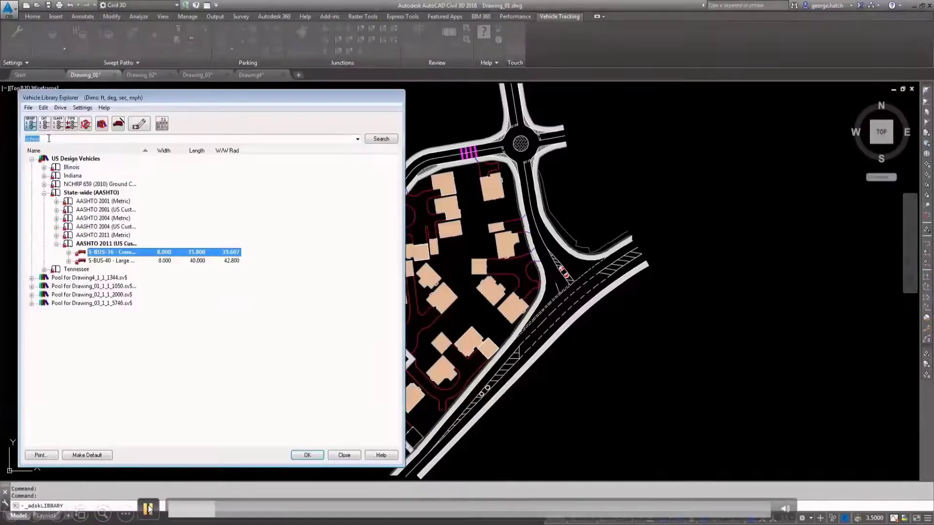
pyautogui.press('BackSpace')
pyautogui.click(373, 141)
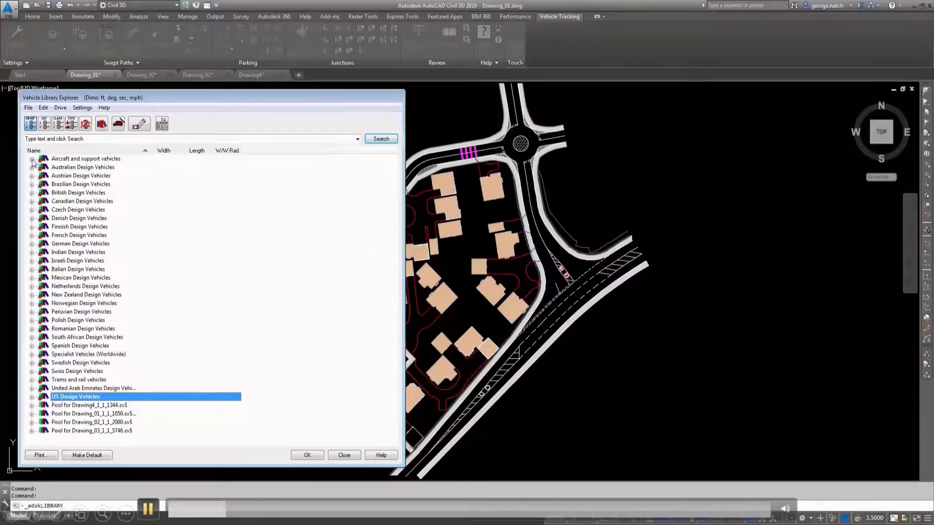
# Step: Browse the national design vehicle libraries, including the State-wide (AASHTO) groups under US Design Vehicles
pyautogui.click(77, 167)
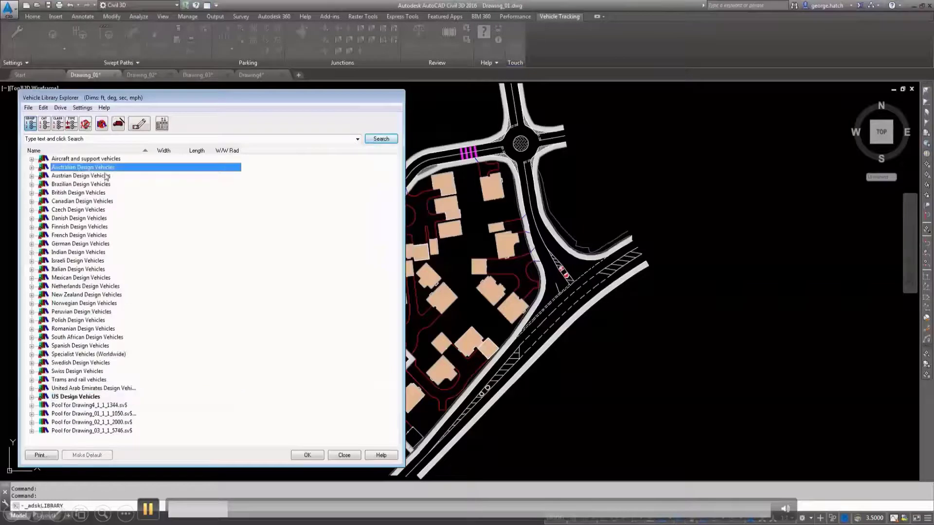
pyautogui.click(103, 178)
pyautogui.click(97, 185)
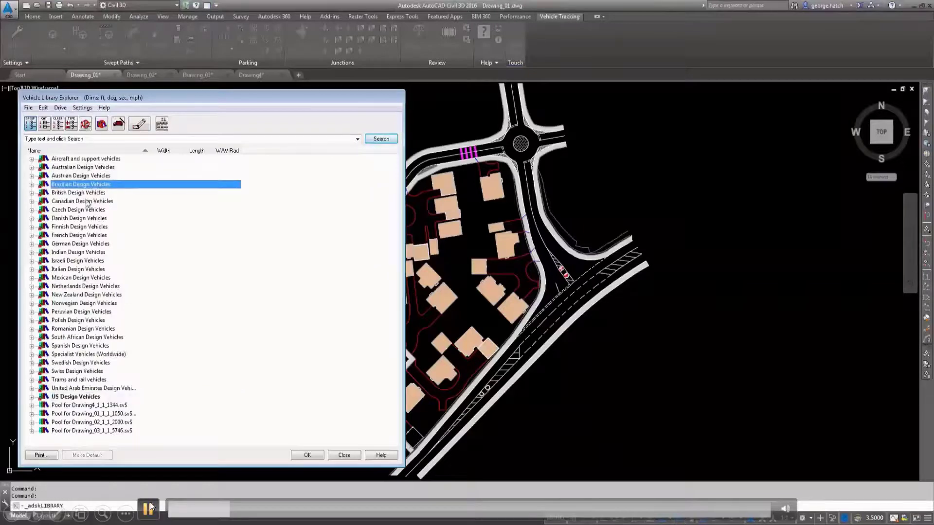
pyautogui.click(86, 195)
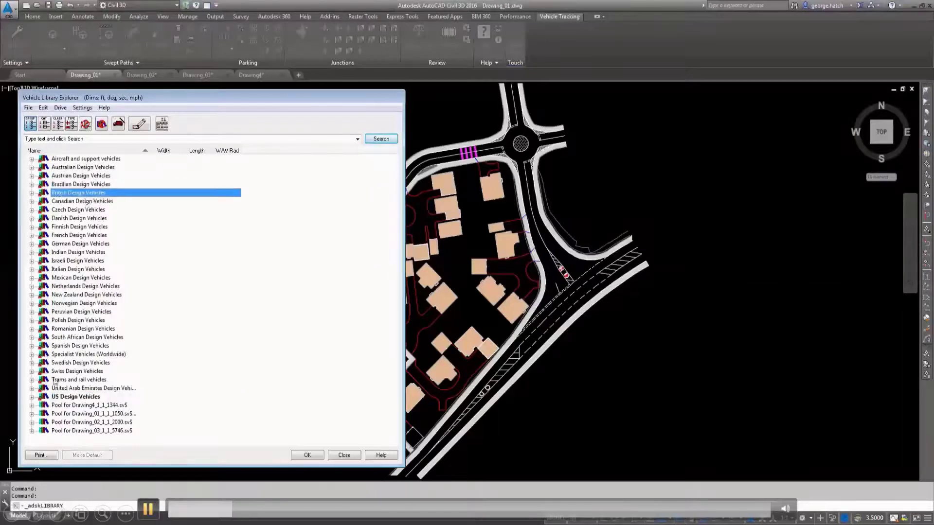
pyautogui.click(31, 397)
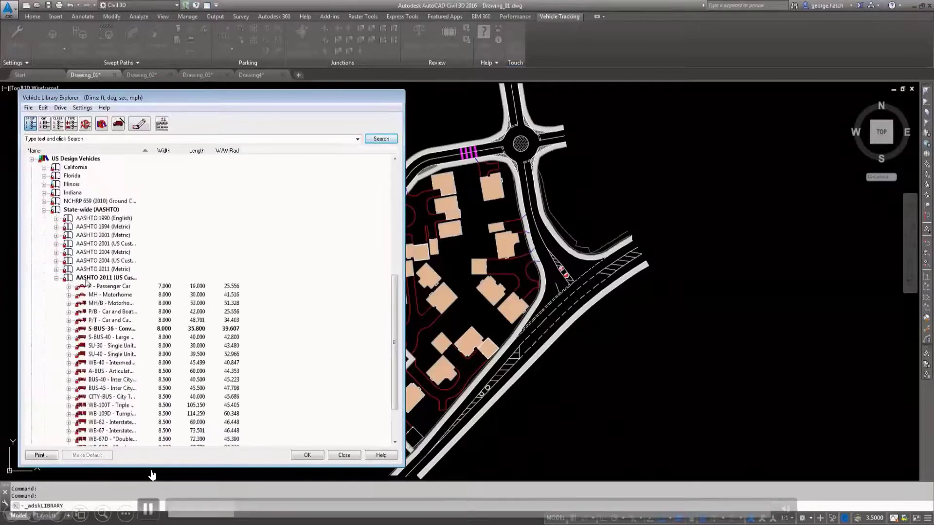
pyautogui.click(56, 286)
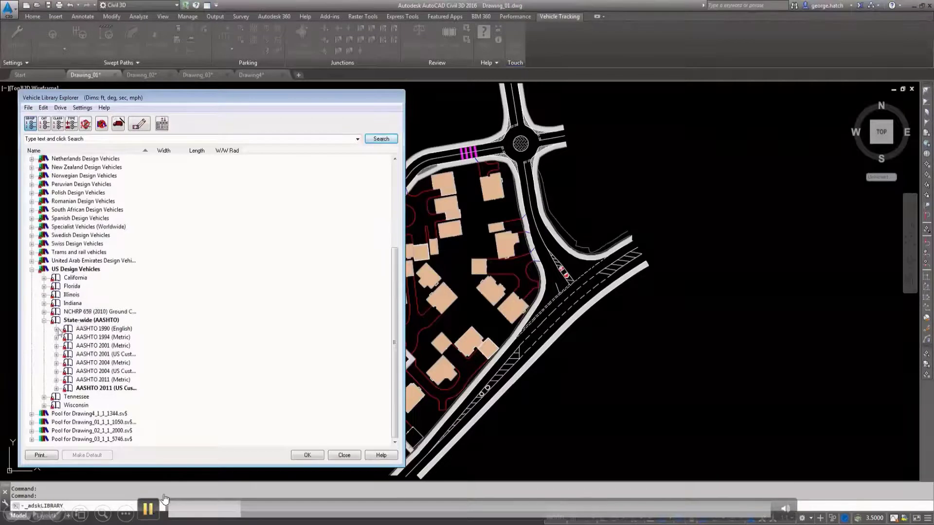
# Step: Search the vehicle library for School and select the S-BUS-36 school bus in the AASHTO 2011 (US Customary) group
pyautogui.click(54, 138)
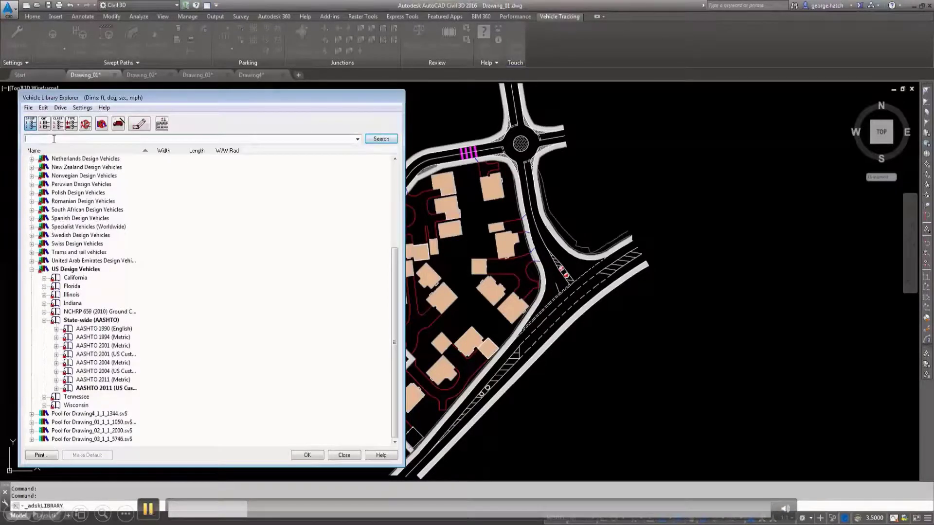
pyautogui.write('School')
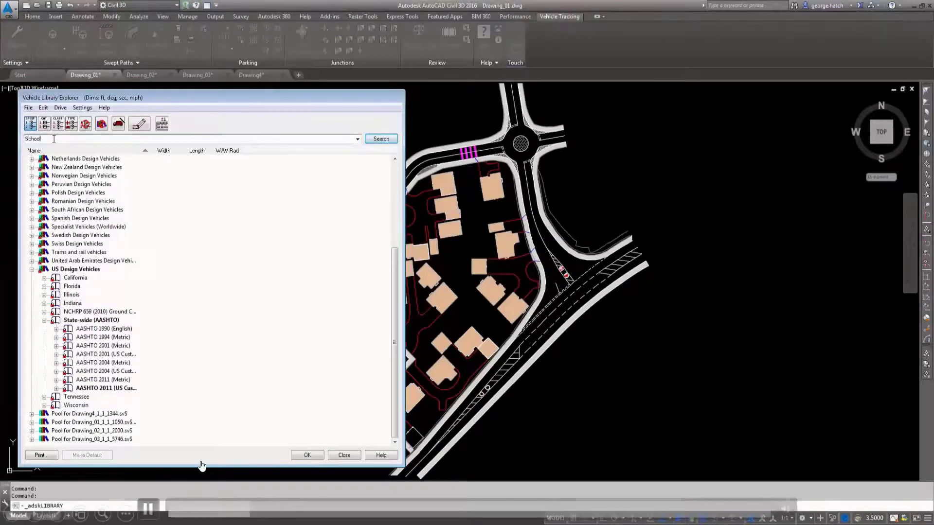
pyautogui.press('Return')
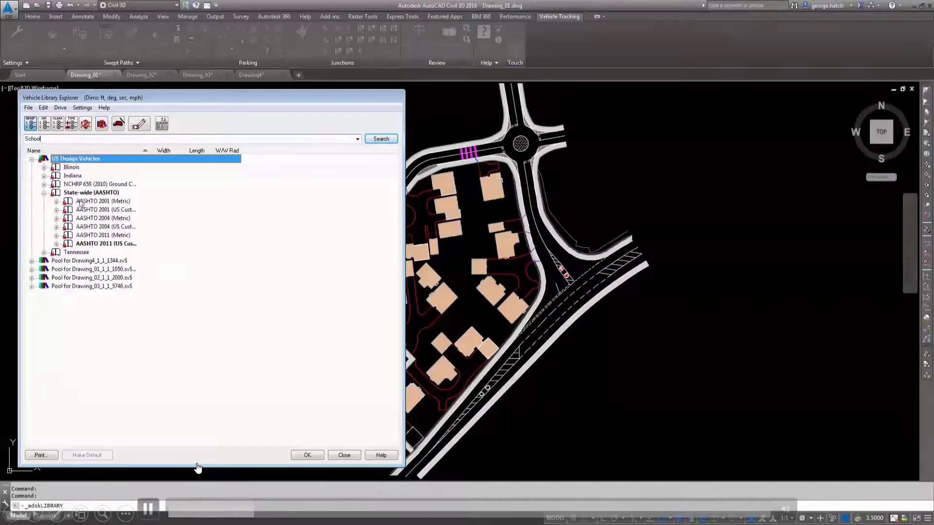
pyautogui.click(57, 243)
pyautogui.click(103, 253)
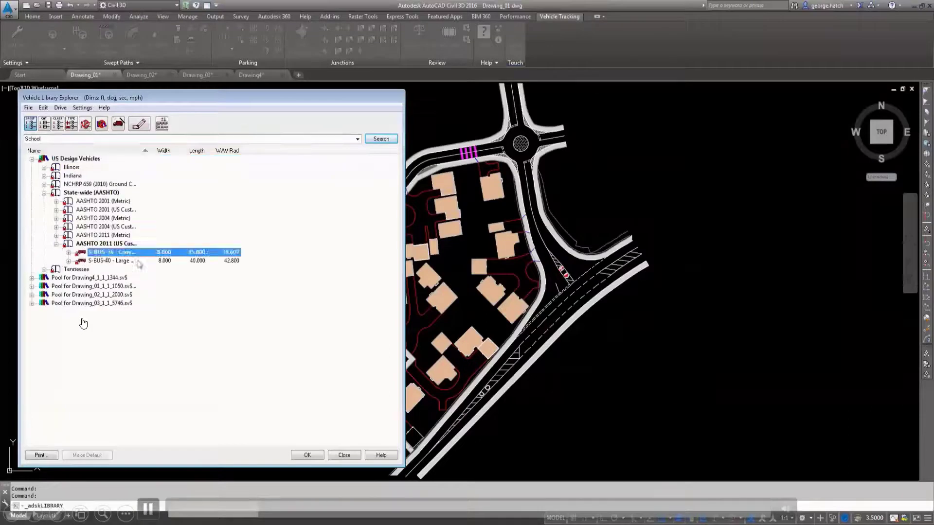
# Step: Start placing the S-BUS-36 school bus on the main road near the southern corner of the housing site
pyautogui.doubleClick(132, 253)
pyautogui.moveTo(426, 374); pyautogui.dragTo(409, 252, button='middle')
pyautogui.scroll(6, 426, 303)
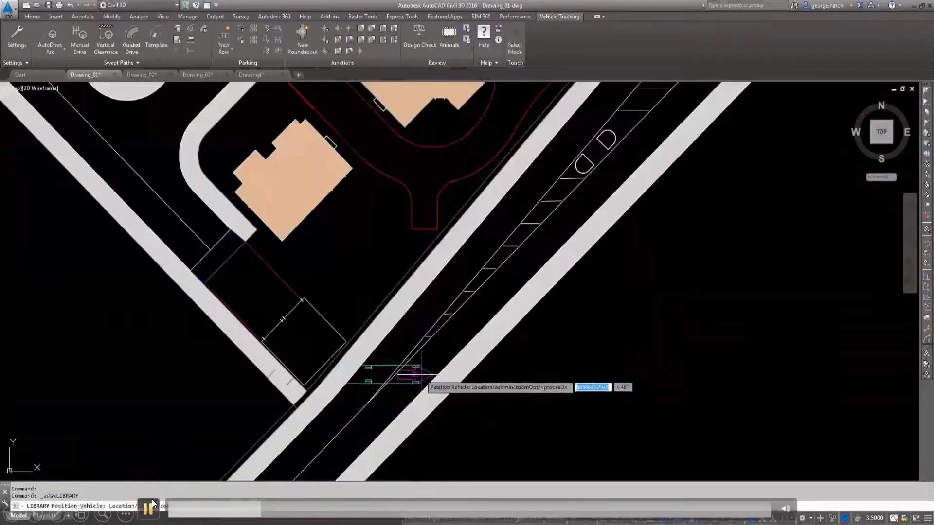
pyautogui.click(149, 508)
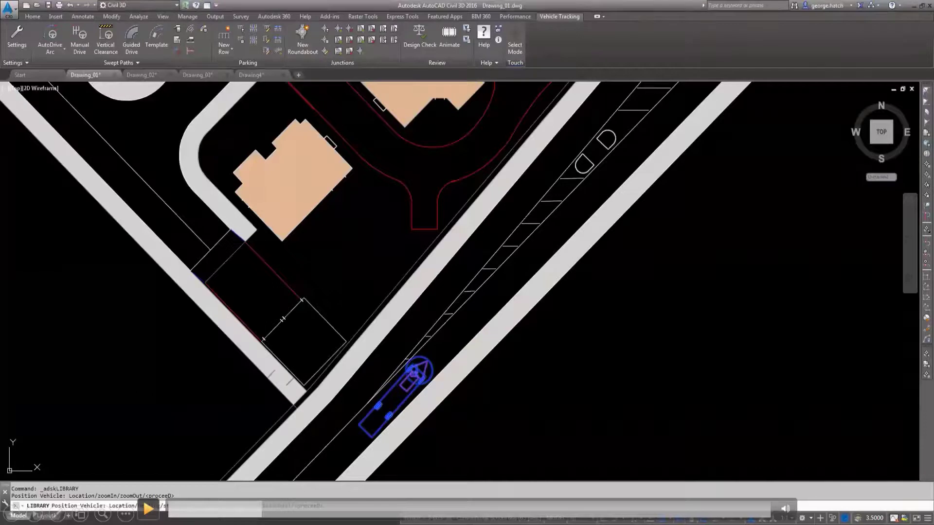
pyautogui.click(148, 508)
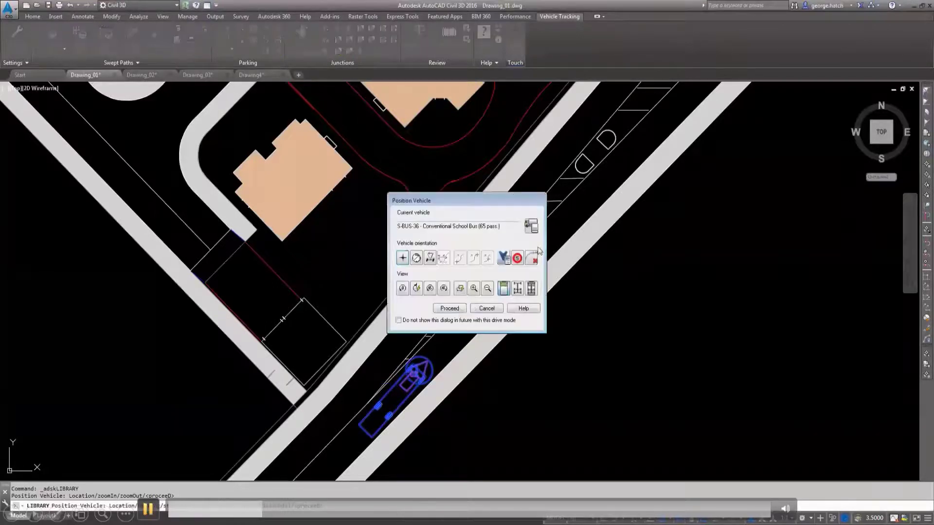
pyautogui.click(149, 509)
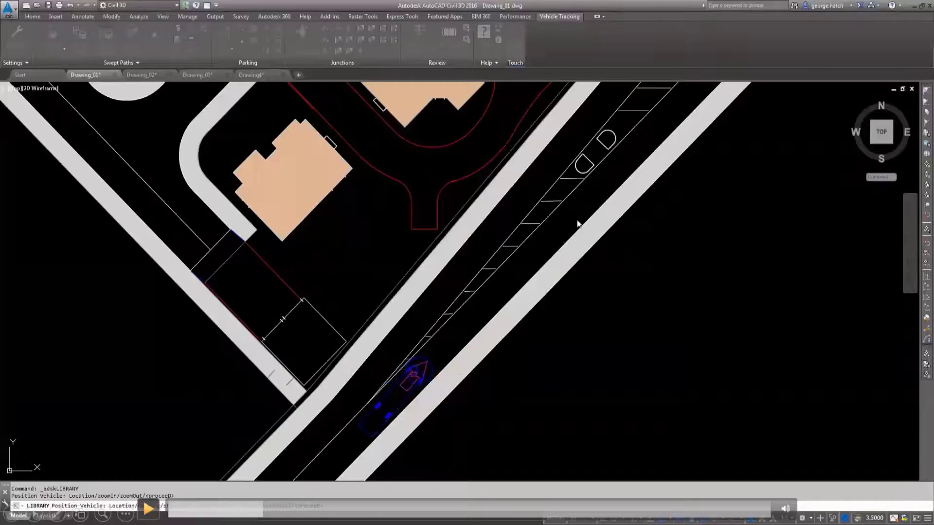
pyautogui.click(149, 508)
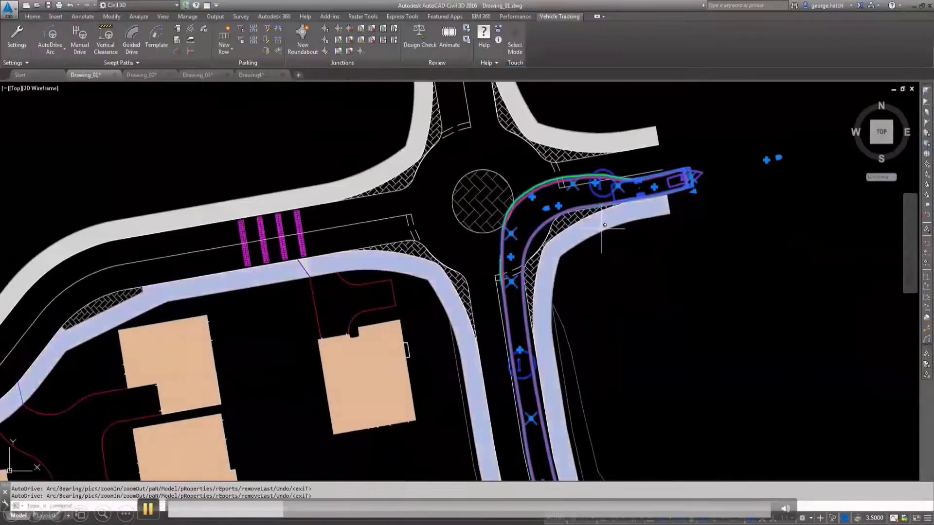
pyautogui.press('space')
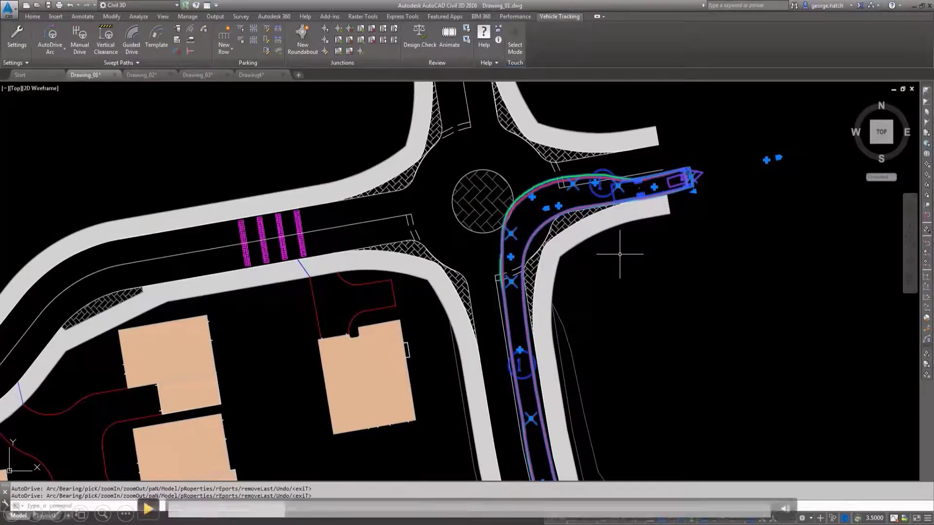
pyautogui.click(149, 508)
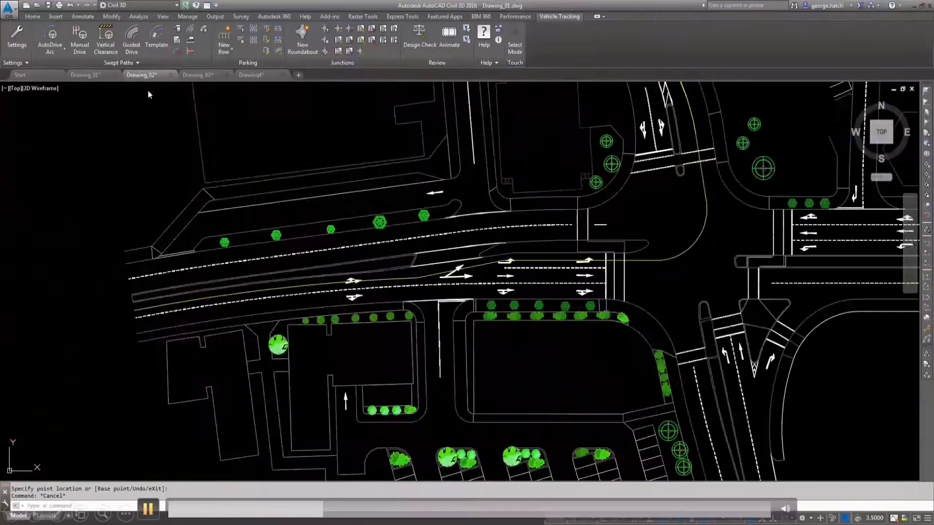
pyautogui.click(150, 509)
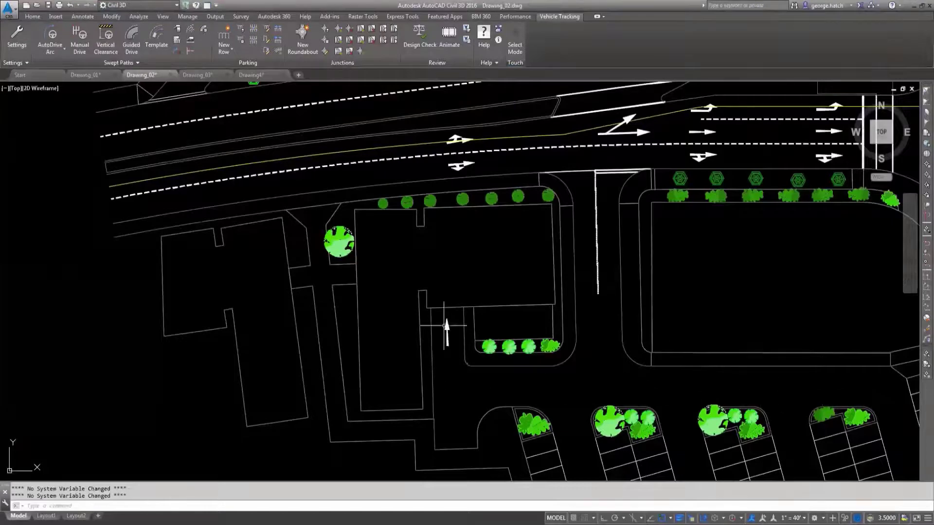
pyautogui.moveTo(143, 506)
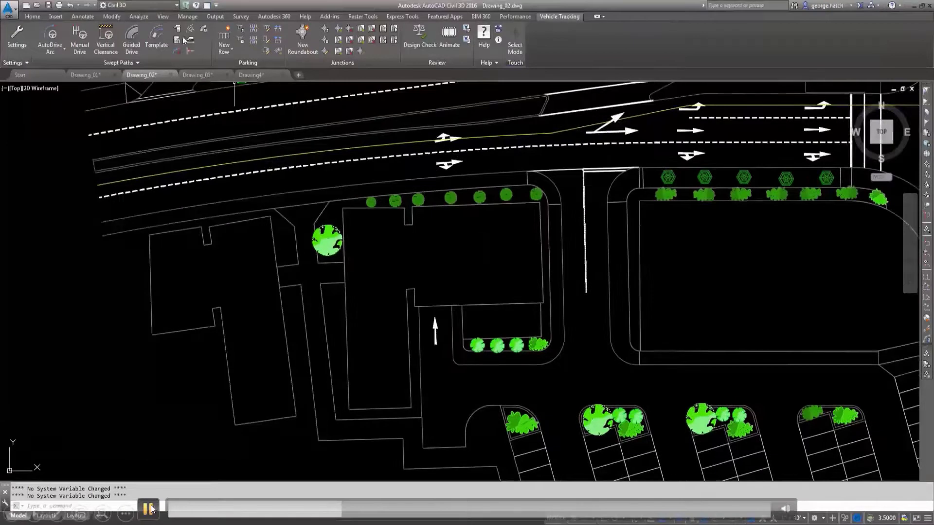
pyautogui.click(148, 509)
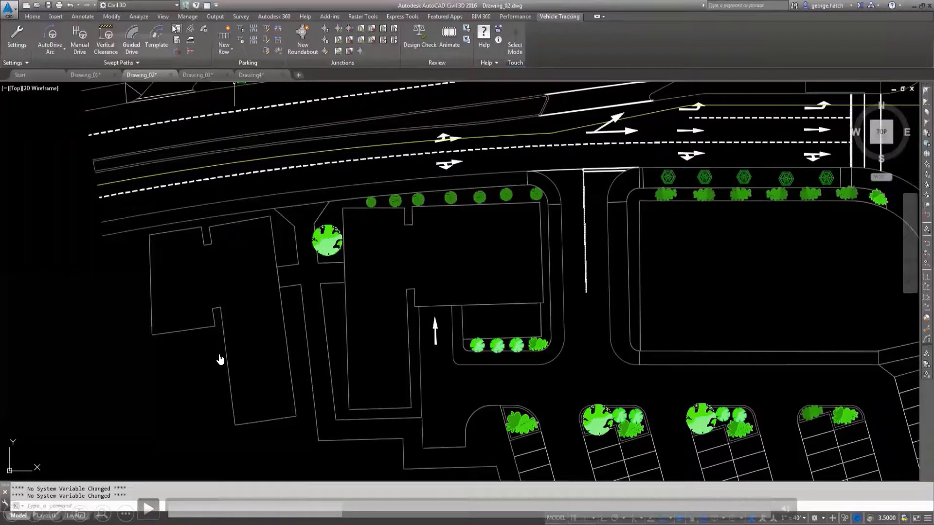
pyautogui.click(149, 509)
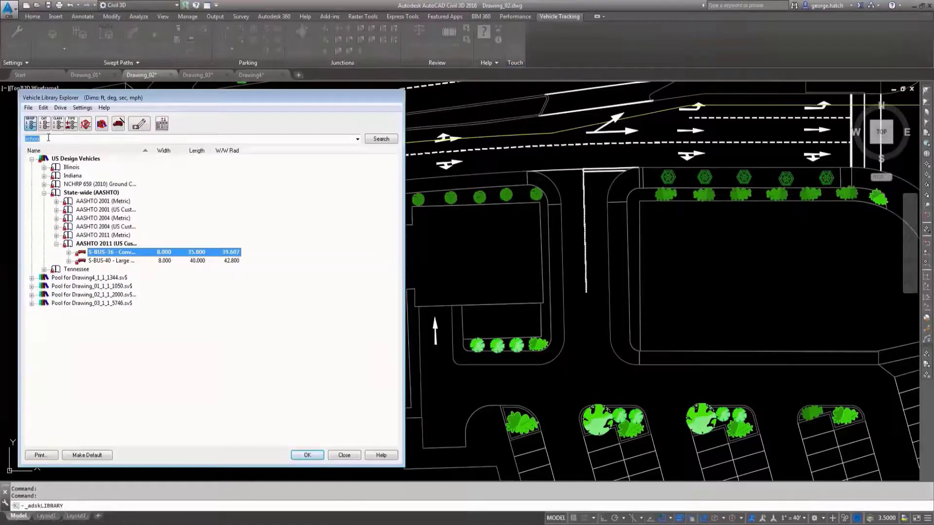
# Step: Search the vehicle library for SU-30 and choose the SU-30 single unit truck in the AASHTO 2011 (US Customary) group
pyautogui.write('SU-30')
pyautogui.click(383, 140)
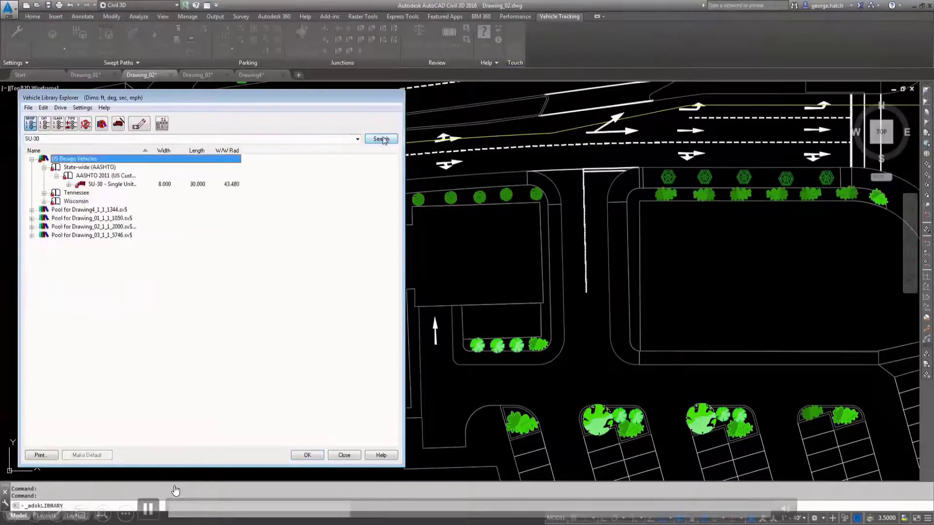
pyautogui.click(103, 185)
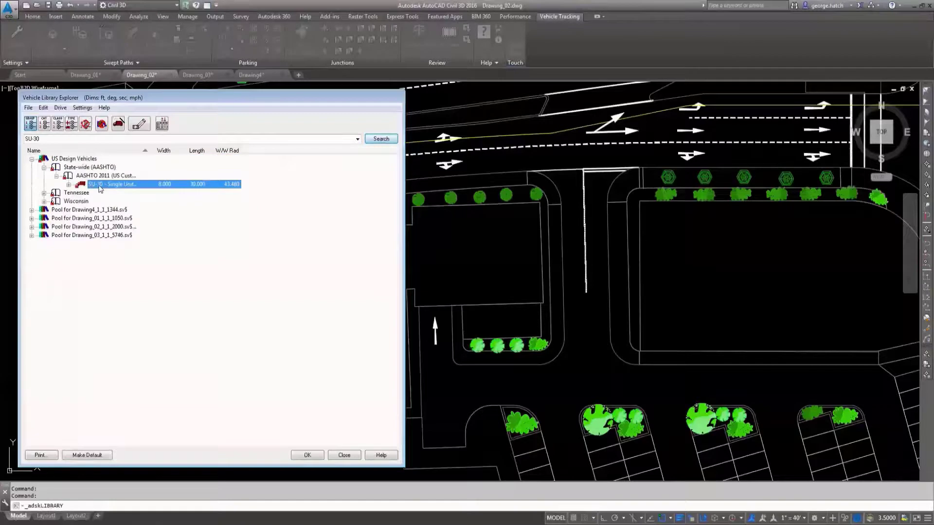
pyautogui.doubleClick(99, 186)
# Step: Place the truck at the western end of the main road's southernmost eastbound lane and drive it forward to the first lane arrow
pyautogui.click(166, 199)
pyautogui.click(448, 313)
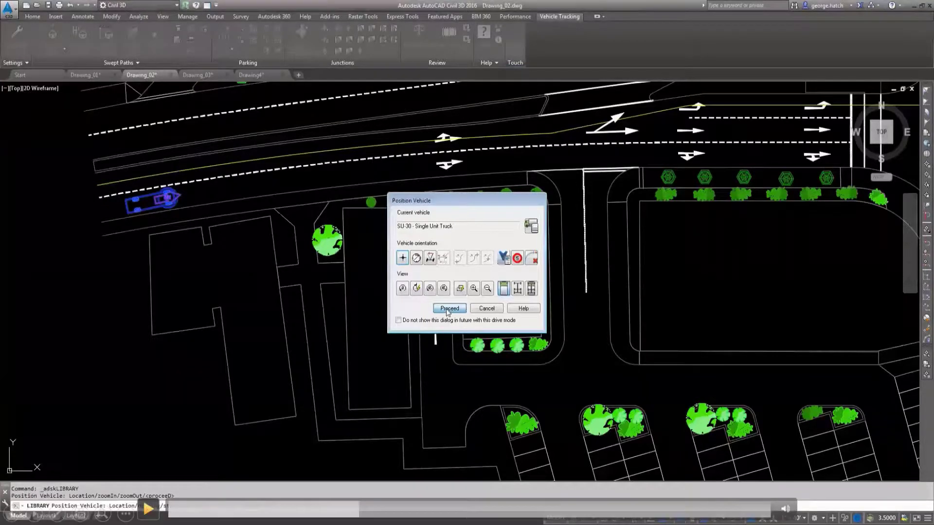
pyautogui.click(447, 310)
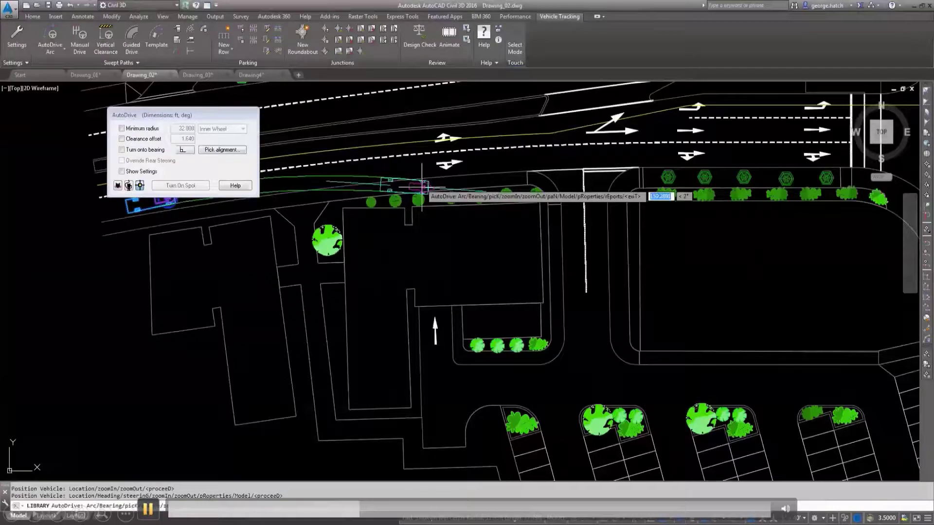
pyautogui.click(414, 166)
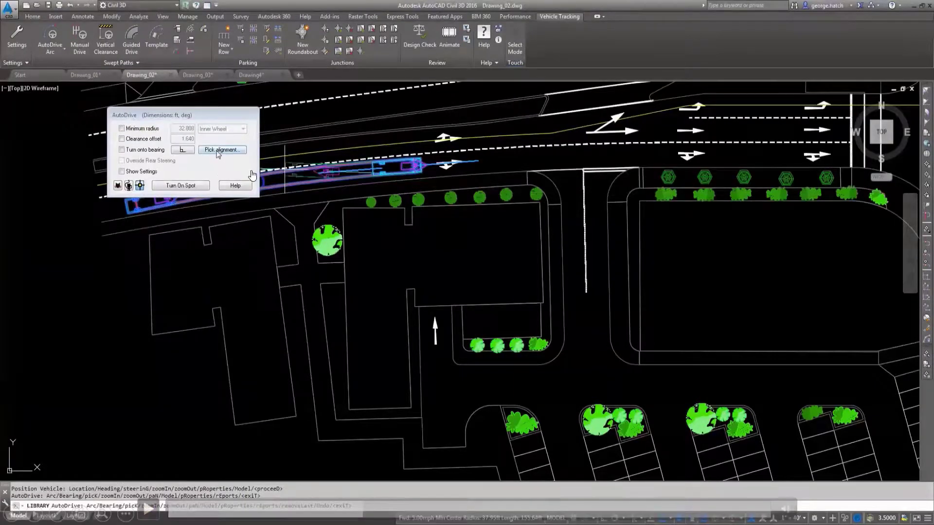
# Step: Pick the side street's west kerb as the alignment and drive the truck through a right turn down the side street
pyautogui.click(222, 149)
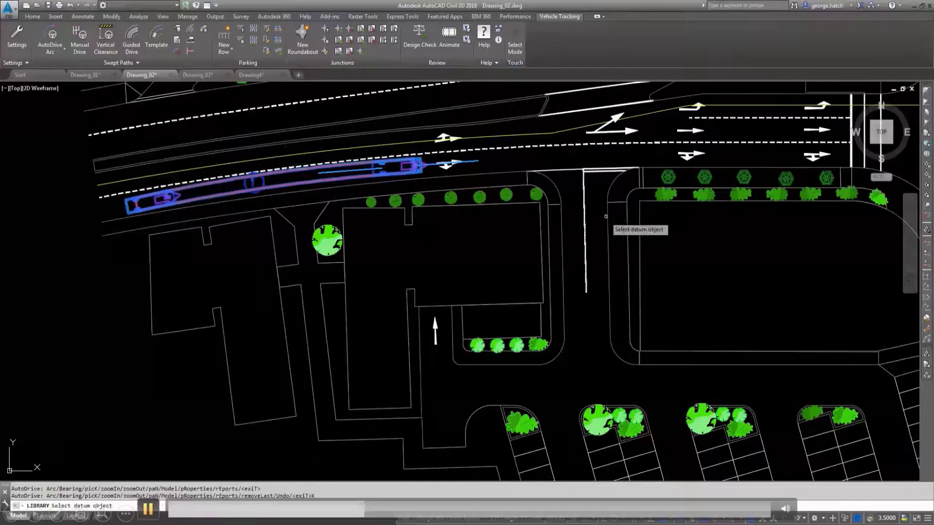
pyautogui.click(563, 229)
pyautogui.click(570, 290)
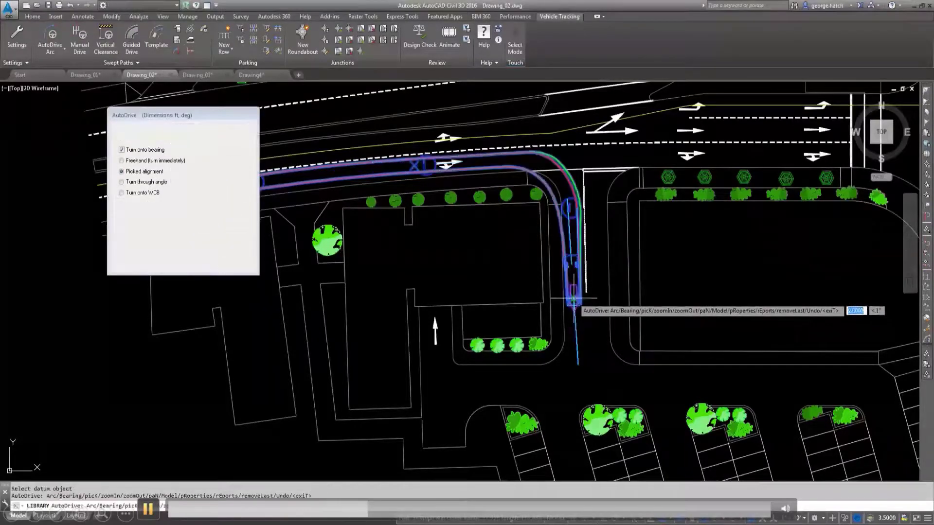
# Step: Pick the line along the eastern block's south edge as the alignment and drive the truck eastward along the aisle above the parking bays
pyautogui.write('k')
pyautogui.press('Return')
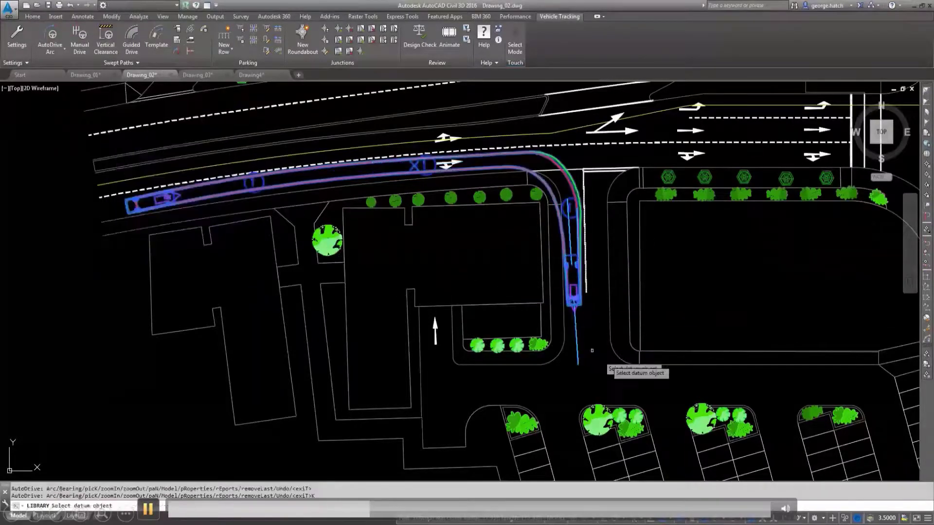
pyautogui.click(685, 359)
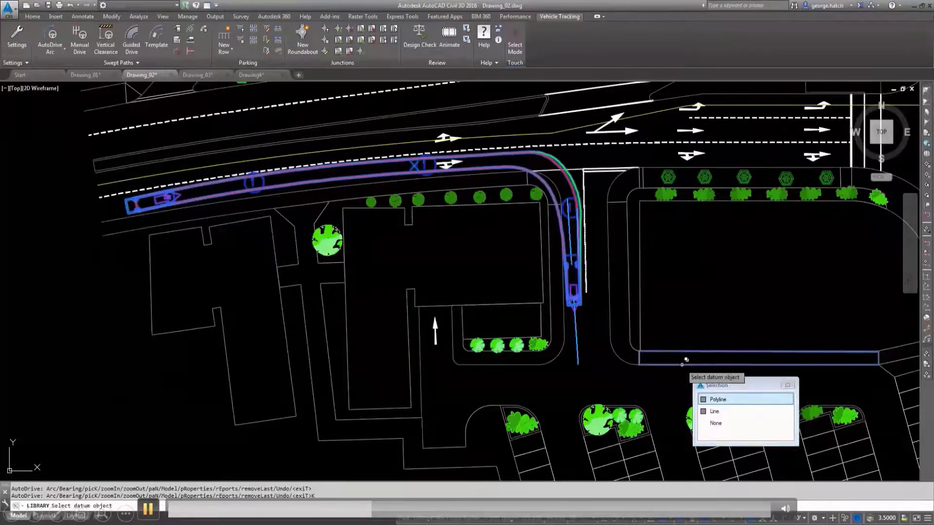
pyautogui.click(720, 411)
pyautogui.click(799, 384)
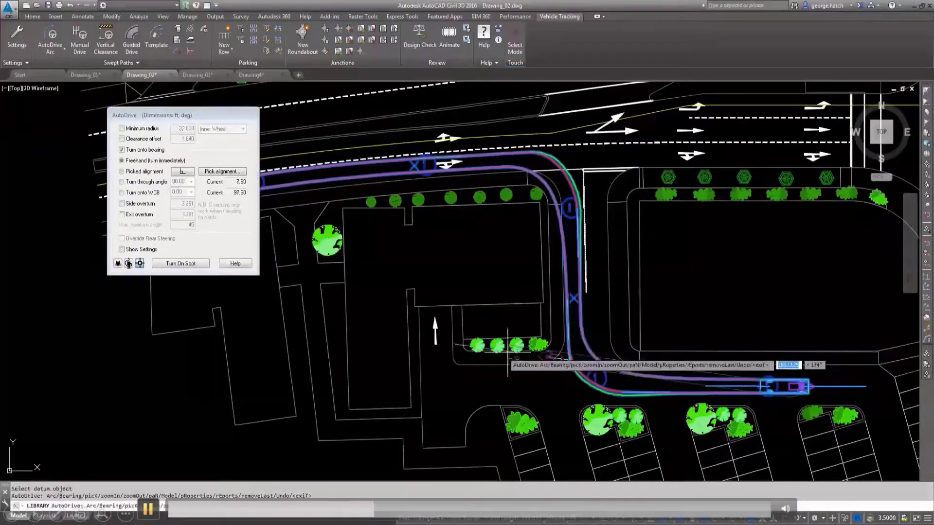
# Step: Pick the loading bay edge as the alignment, reverse the truck to the building wall in the bay, and finish the path
pyautogui.click(208, 171)
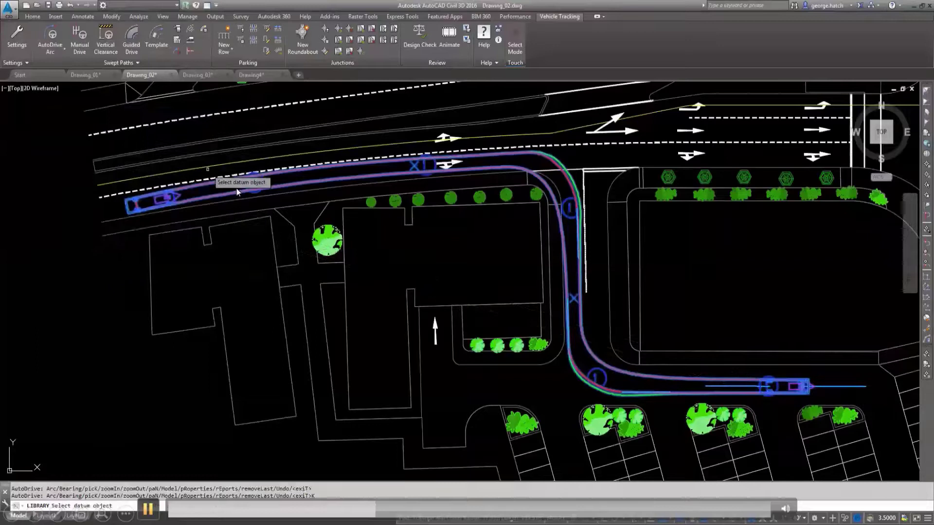
pyautogui.click(421, 327)
pyautogui.scroll(3, 433, 328)
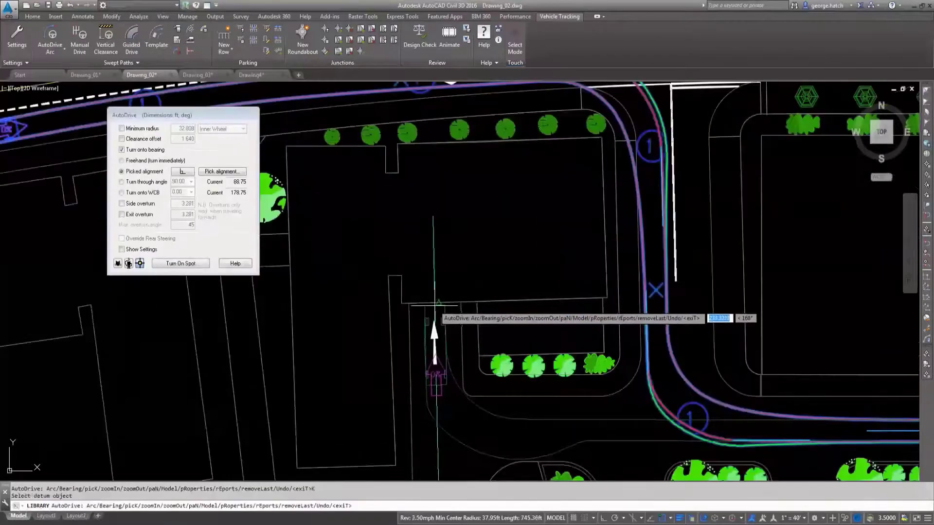
pyautogui.scroll(3, 432, 316)
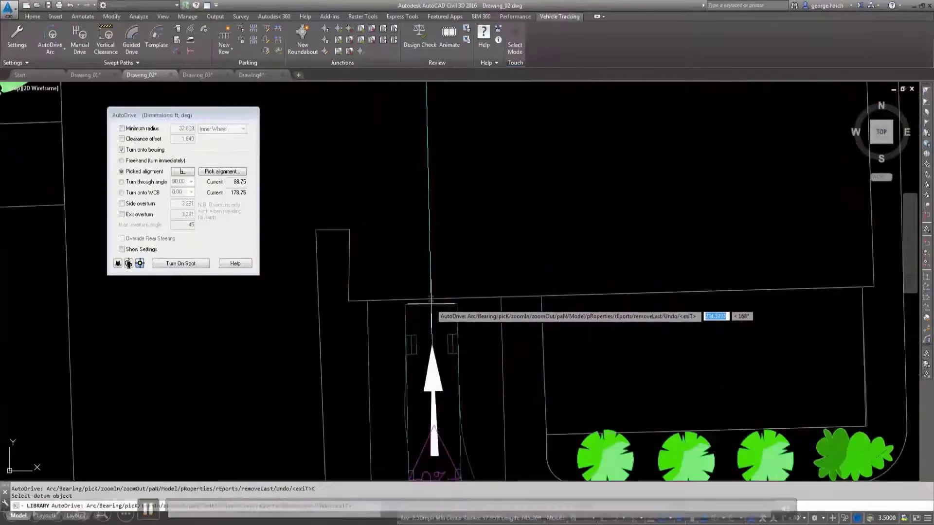
pyautogui.click(431, 308)
pyautogui.scroll(-4, 435, 326)
pyautogui.press('Return')
pyautogui.scroll(4, 422, 257)
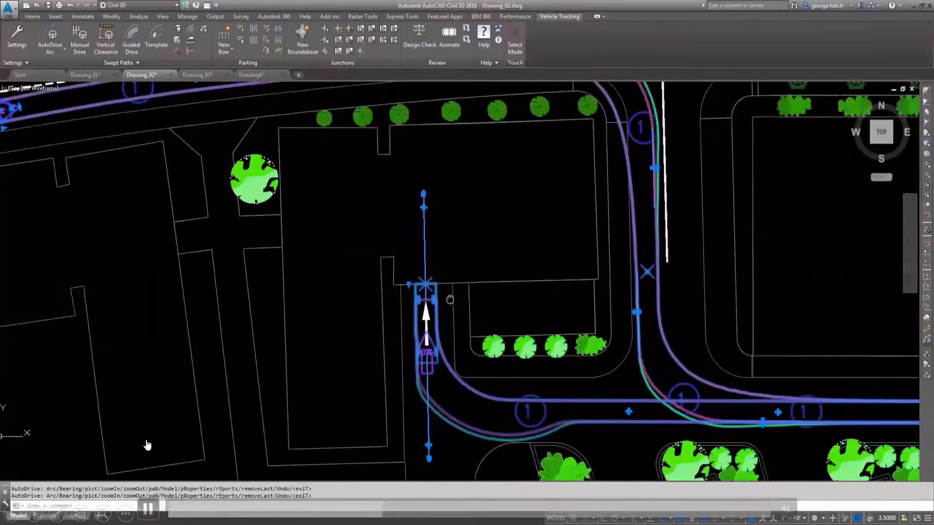
pyautogui.scroll(-4, 424, 253)
pyautogui.moveTo(494, 120); pyautogui.dragTo(493, 154, button='middle')
pyautogui.press('Escape')
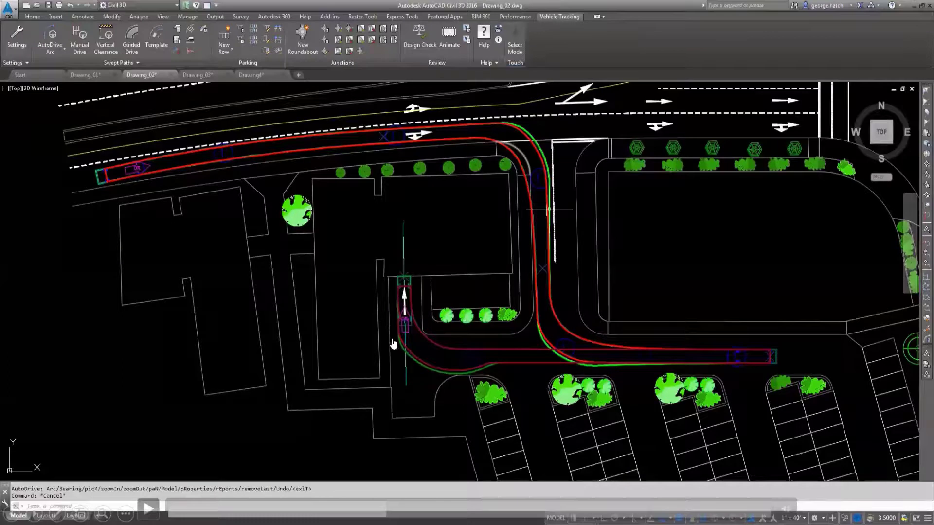
# Step: Play the truck path's animation at double speed in 3D and open its camera control
pyautogui.click(149, 509)
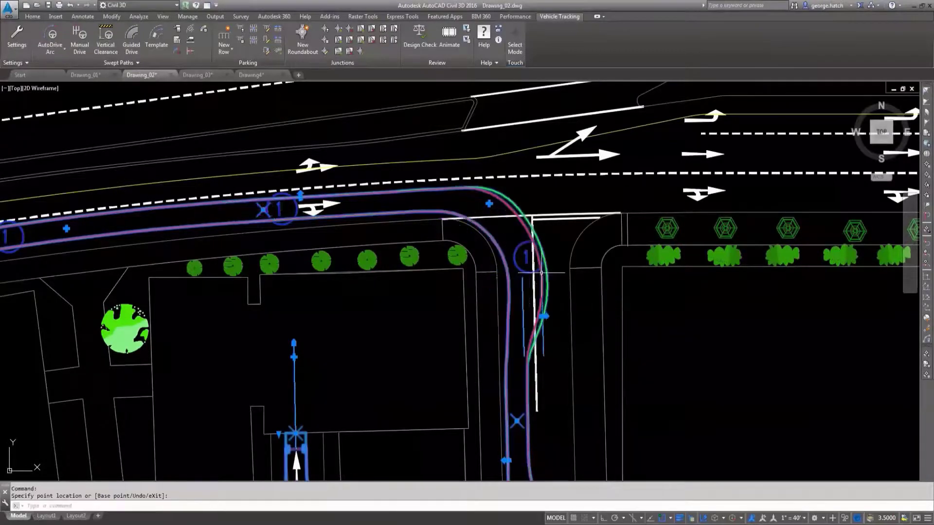
pyautogui.moveTo(151, 509)
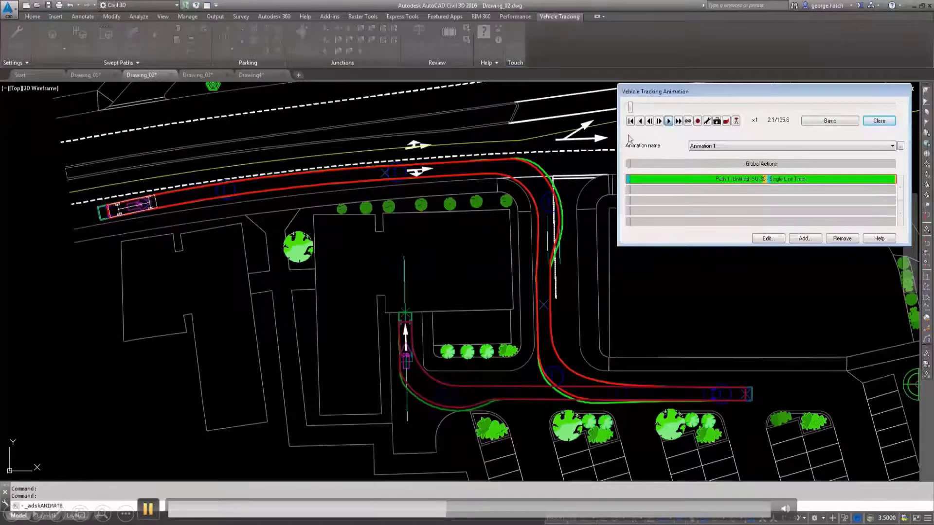
pyautogui.click(678, 121)
pyautogui.click(736, 121)
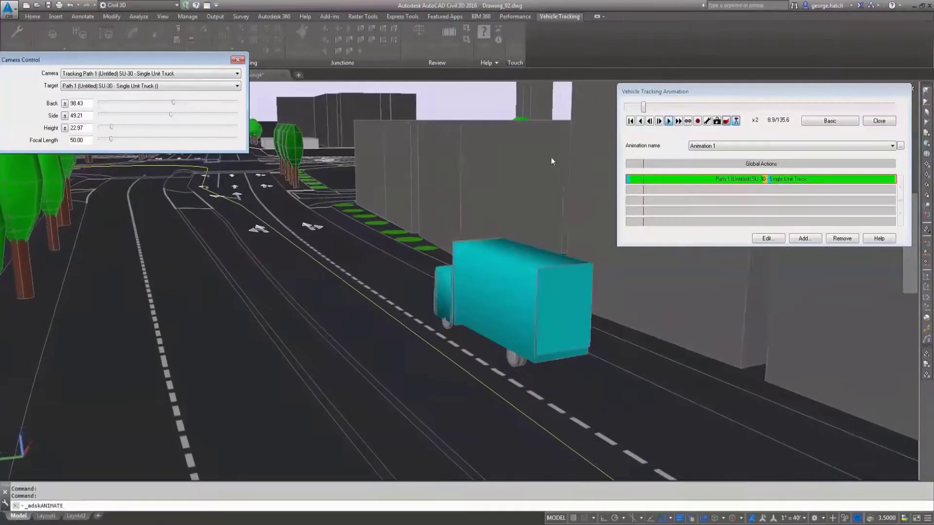
# Step: Set the tracking camera's back distance to -187 and its side distance to 57
pyautogui.moveTo(173, 105); pyautogui.dragTo(160, 104)
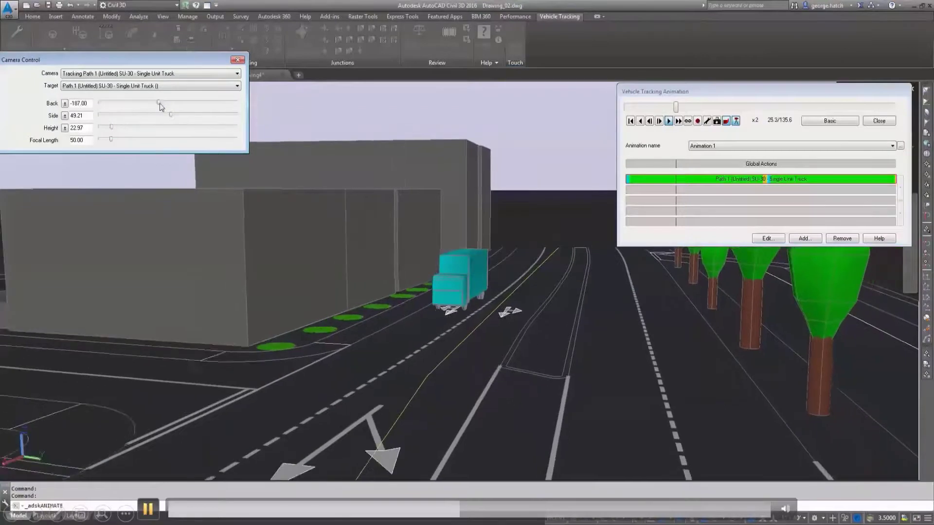
pyautogui.moveTo(170, 117); pyautogui.dragTo(171, 117)
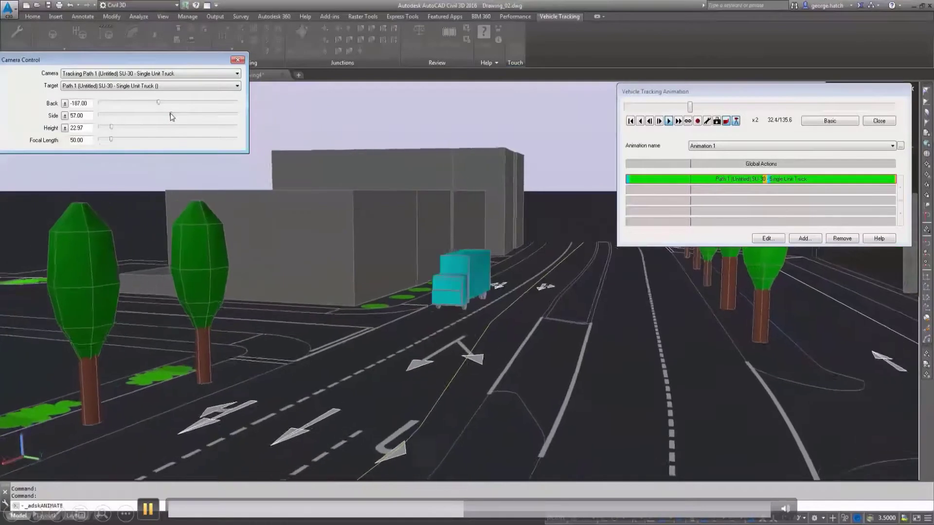
pyautogui.moveTo(173, 60); pyautogui.dragTo(187, 75)
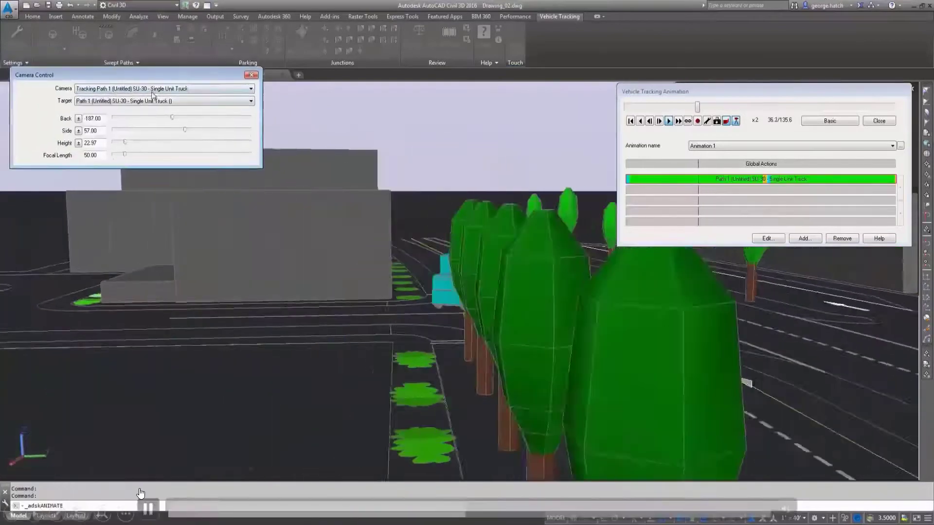
# Step: Watch the truck animation through the driver's eye camera to its end and close the animation
pyautogui.click(161, 89)
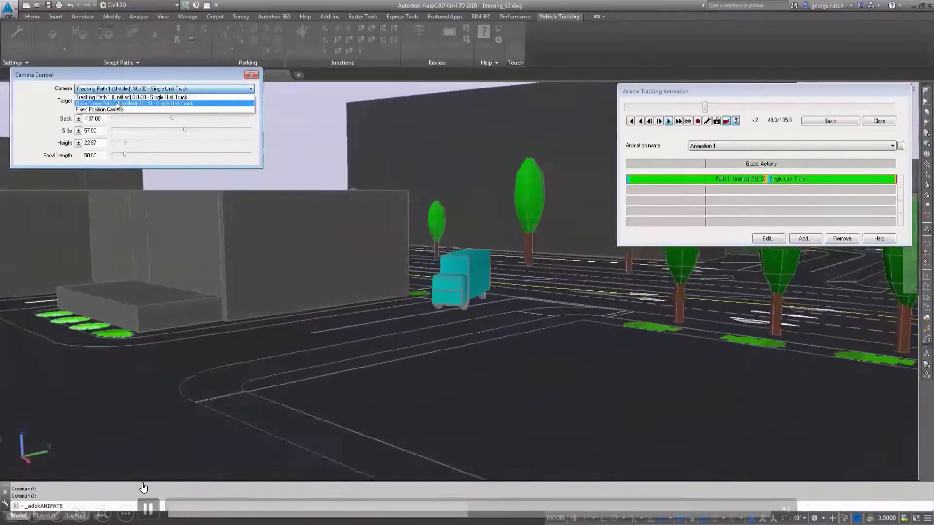
pyautogui.click(117, 104)
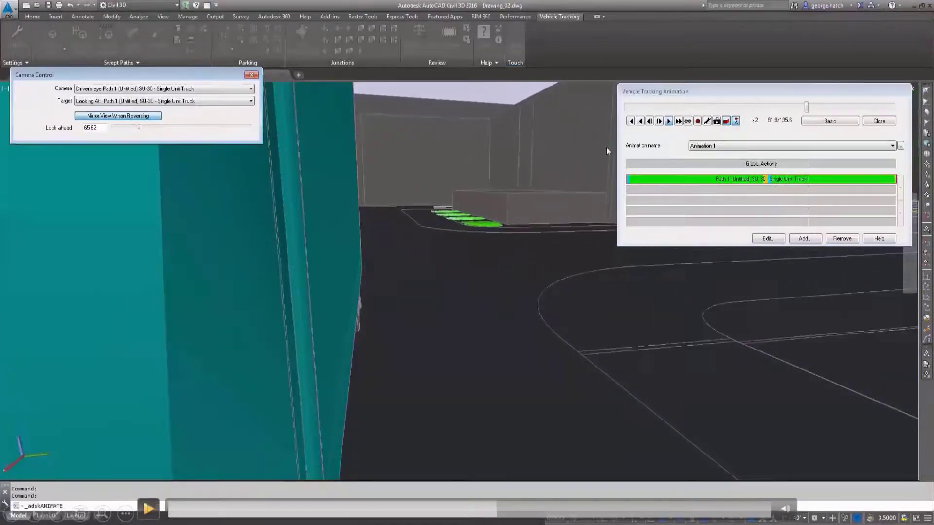
pyautogui.click(366, 282)
pyautogui.click(148, 508)
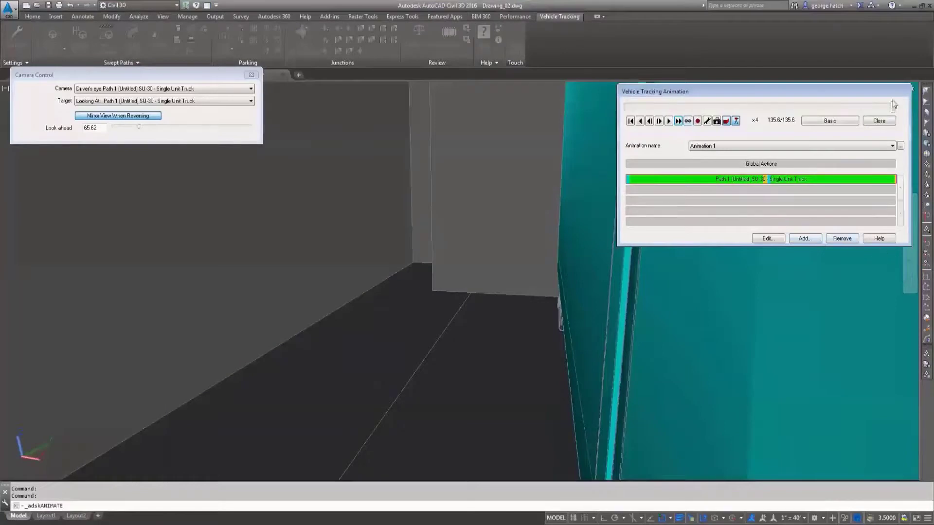
pyautogui.click(880, 122)
pyautogui.click(801, 191)
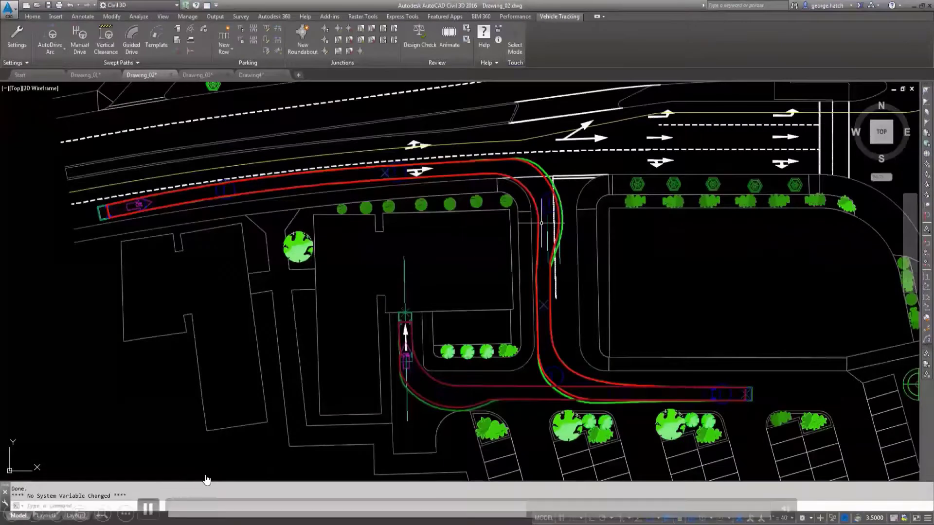
# Step: Follow the yellow turning line through the intersection with the default S-BUS-36 school bus, using Forward direction and Automatic position
pyautogui.moveTo(497, 183); pyautogui.dragTo(483, 212, button='middle')
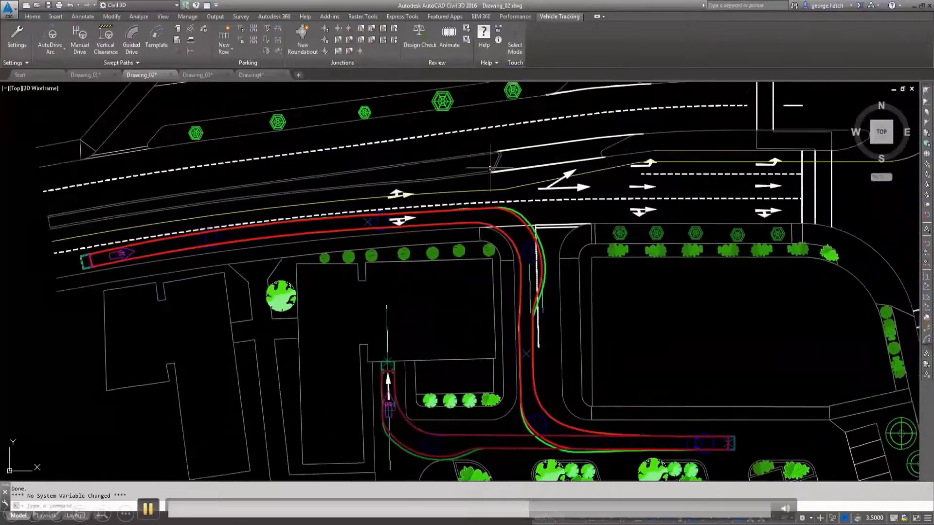
pyautogui.moveTo(579, 165); pyautogui.dragTo(555, 175, button='middle')
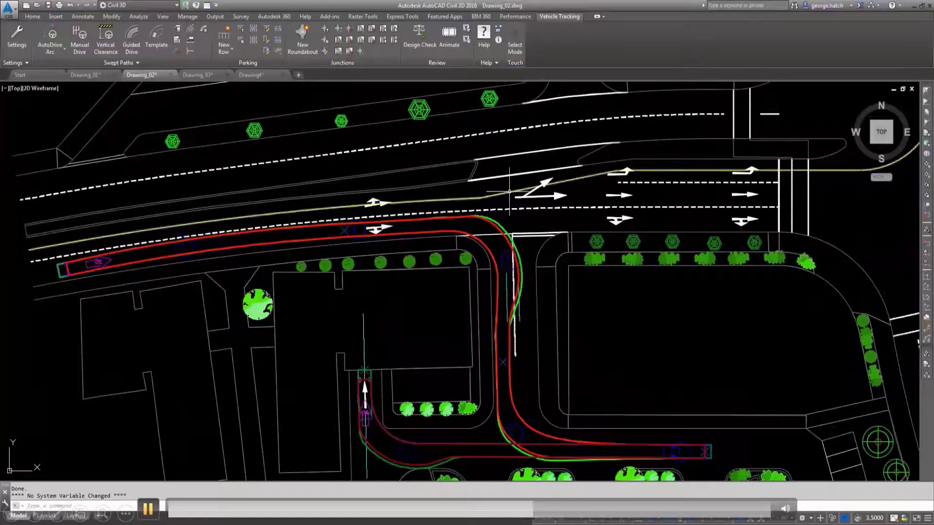
pyautogui.moveTo(742, 172)
pyautogui.mouseDown(button='middle')
pyautogui.moveTo(688, 196)
pyautogui.moveTo(545, 300)
pyautogui.mouseUp(button='middle')
pyautogui.scroll(-2, 667, 207)
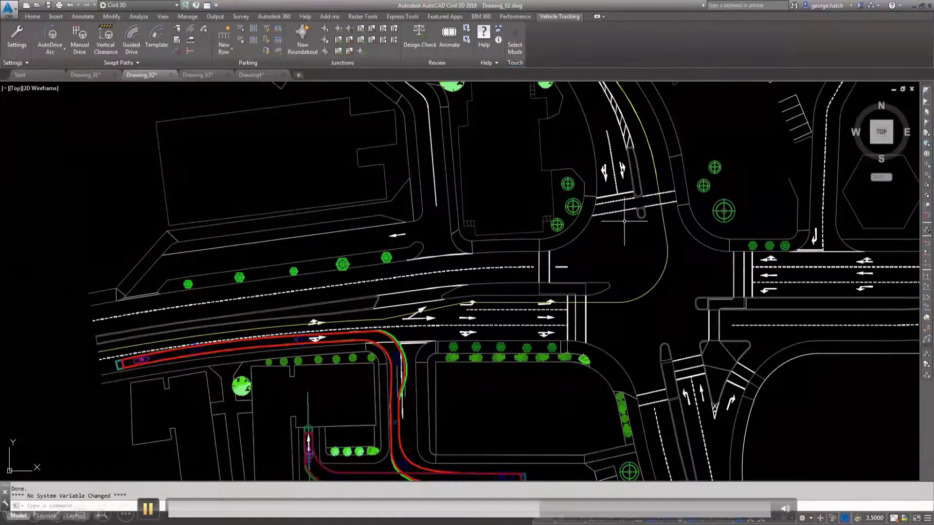
pyautogui.moveTo(594, 215); pyautogui.dragTo(627, 205, button='middle')
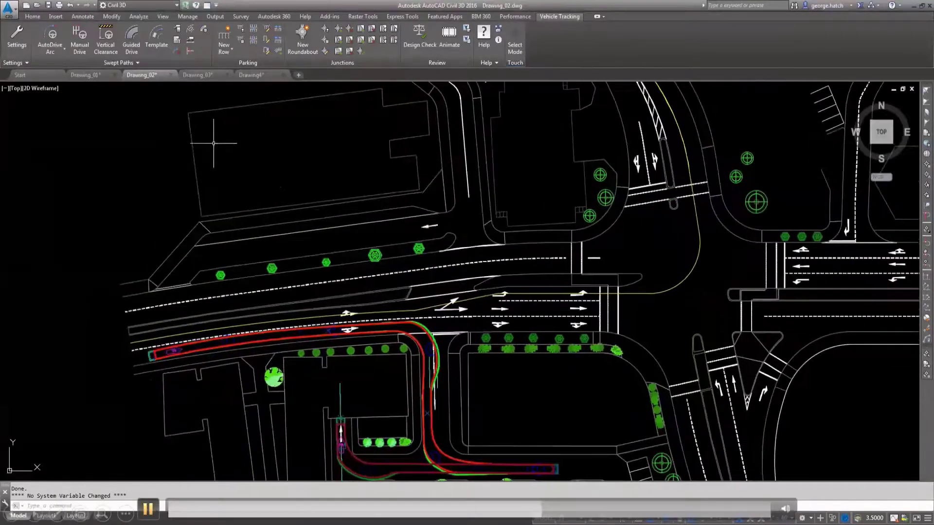
pyautogui.click(123, 63)
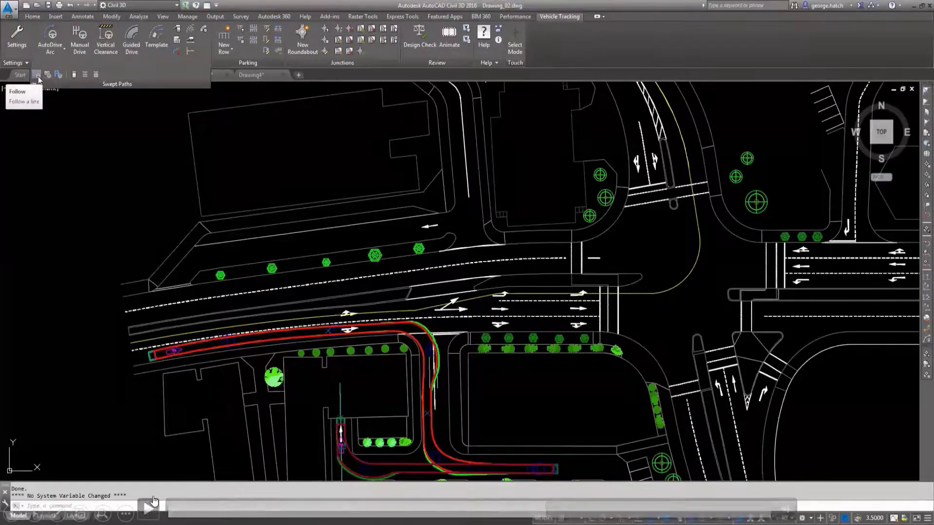
pyautogui.click(149, 509)
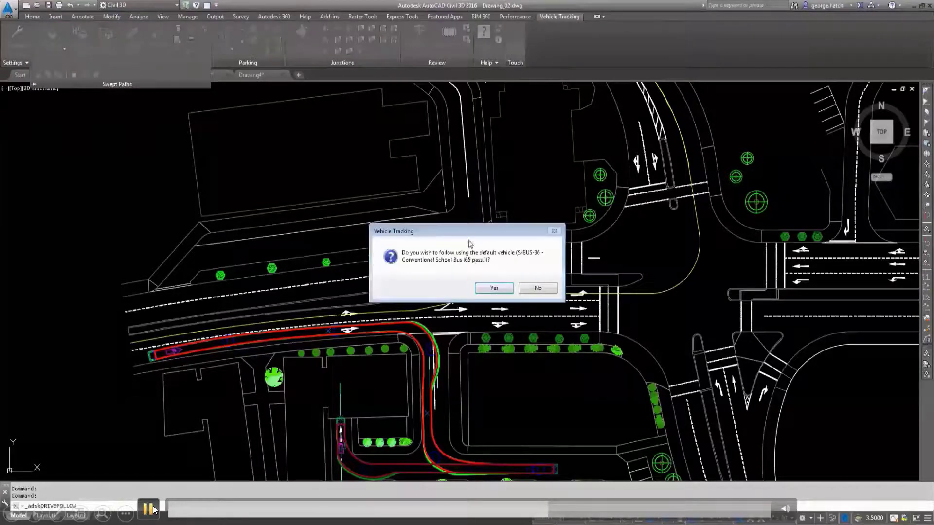
pyautogui.click(148, 509)
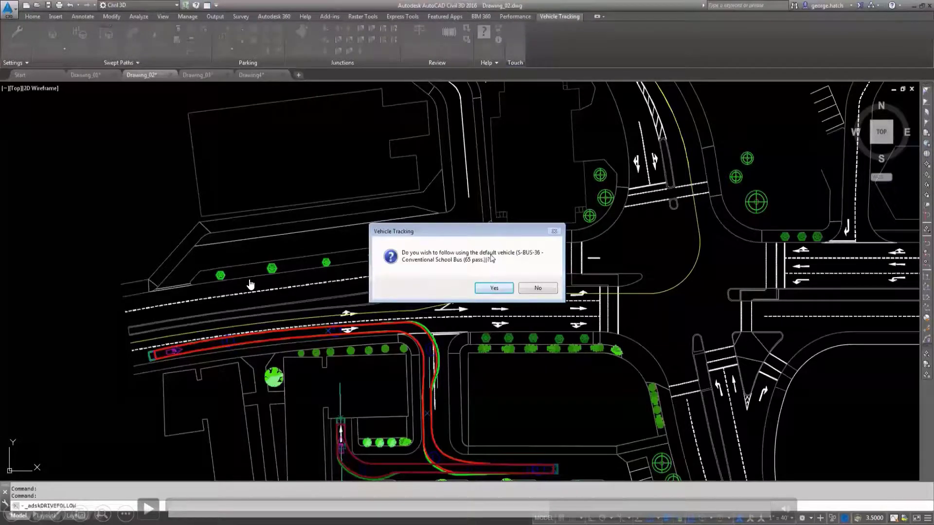
pyautogui.click(148, 509)
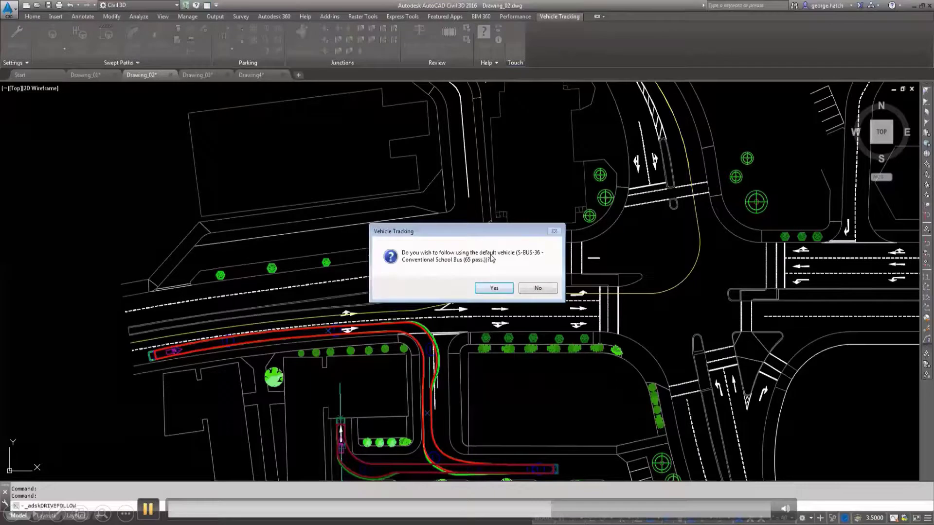
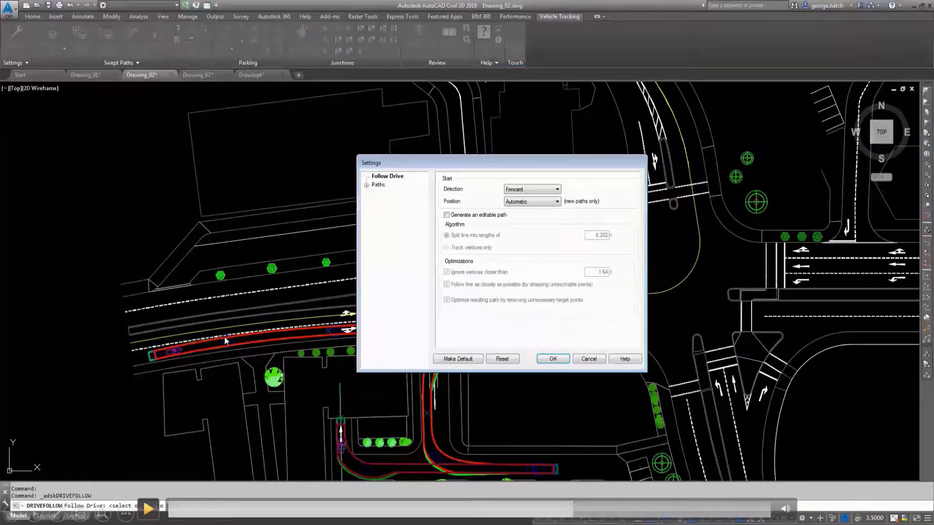
pyautogui.click(565, 360)
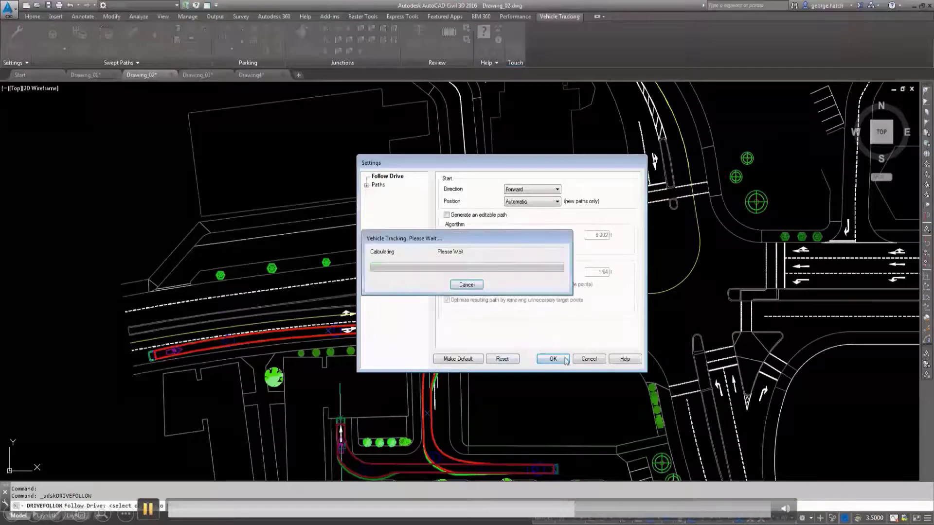
pyautogui.press('Escape')
pyautogui.scroll(2, 520, 297)
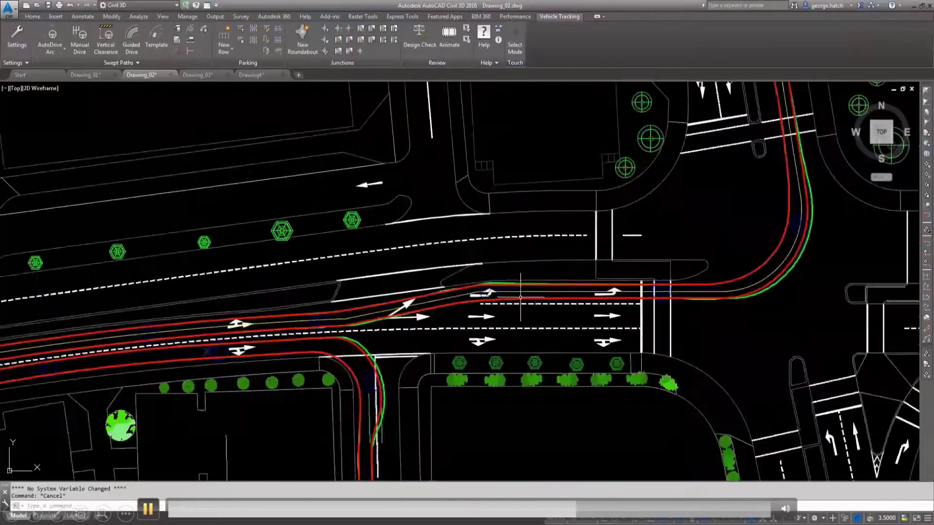
pyautogui.scroll(2, 521, 297)
pyautogui.moveTo(524, 284); pyautogui.dragTo(207, 301, button='middle')
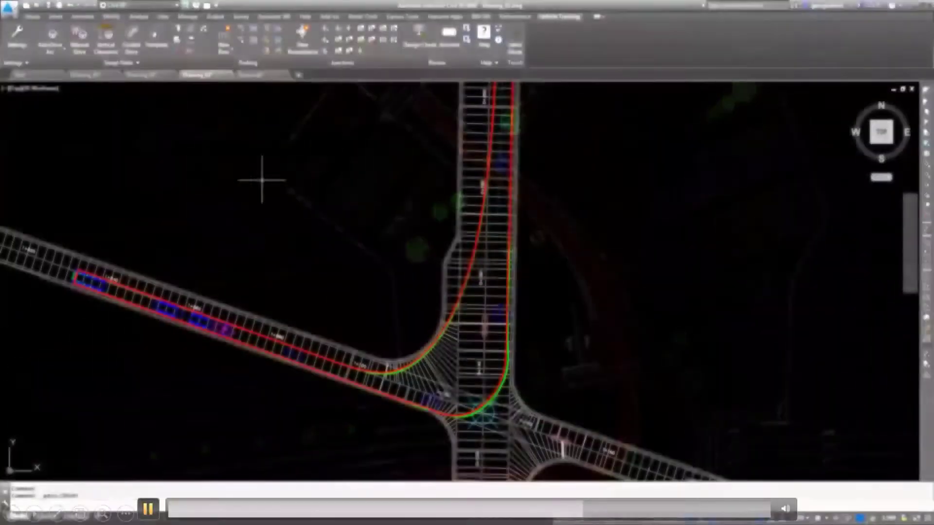
# Step: In Drawing_03, select the vehicle tracking path at the intersection and insert its vehicle's profile in the empty area east of the road
pyautogui.click(149, 509)
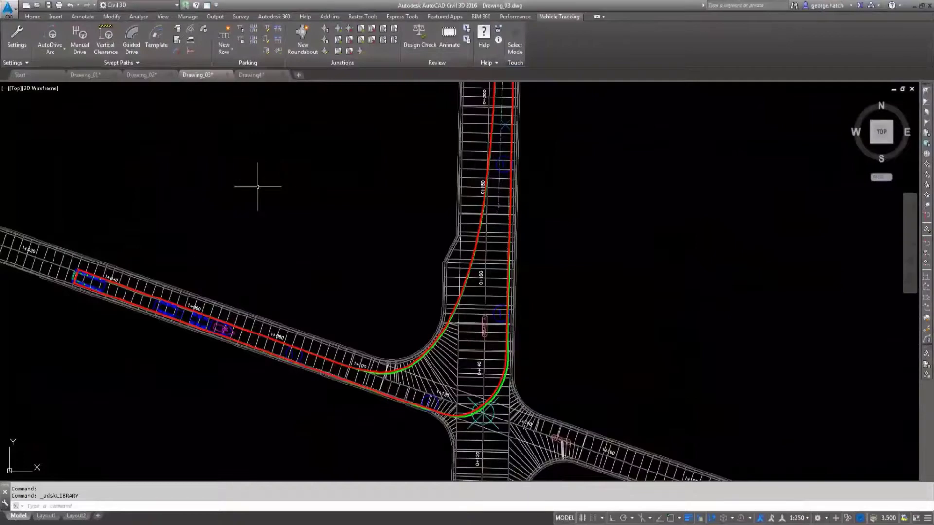
pyautogui.moveTo(412, 199)
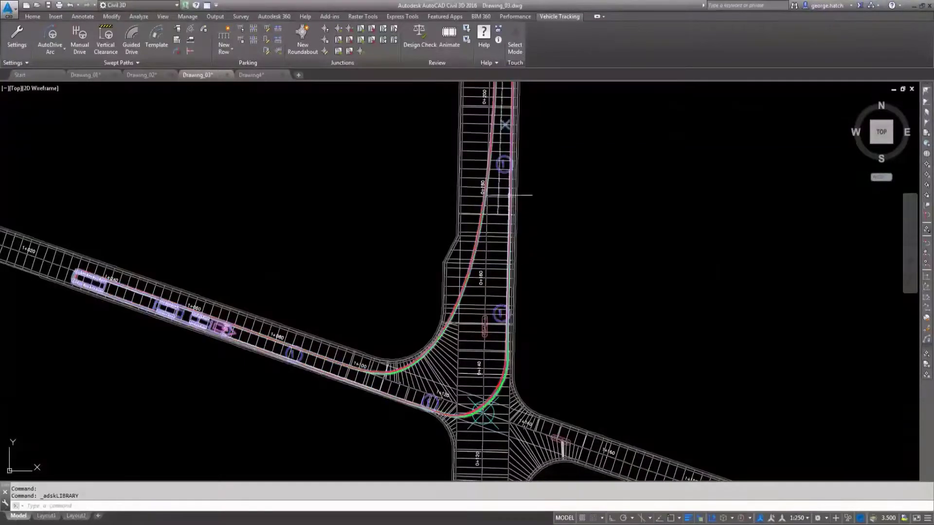
pyautogui.click(479, 245)
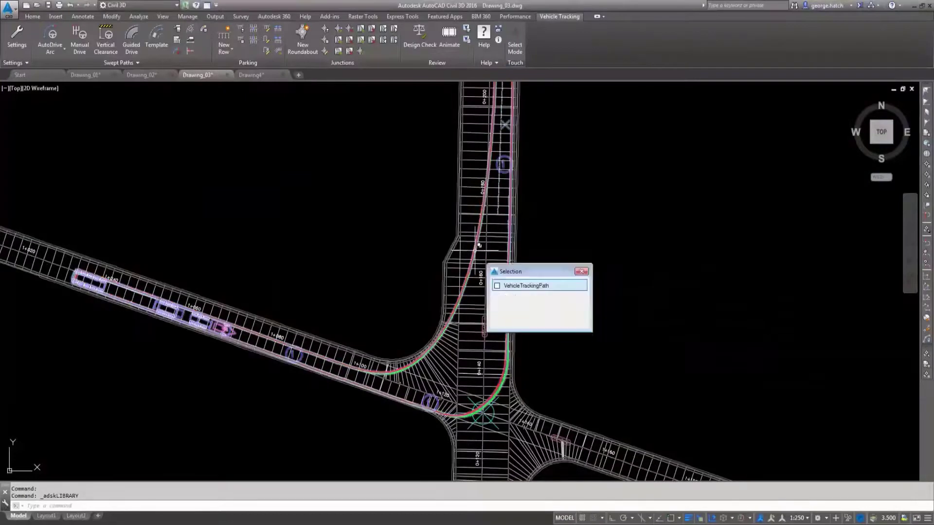
pyautogui.click(520, 286)
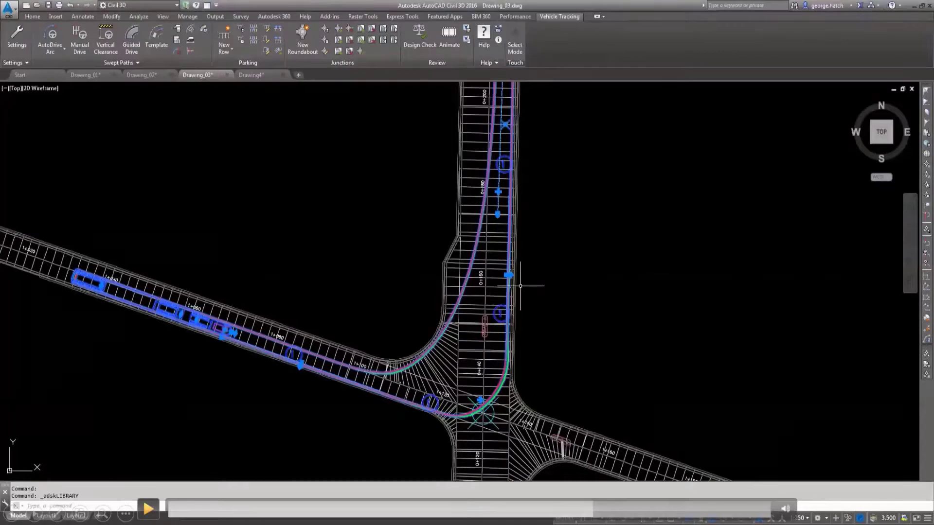
pyautogui.click(148, 509)
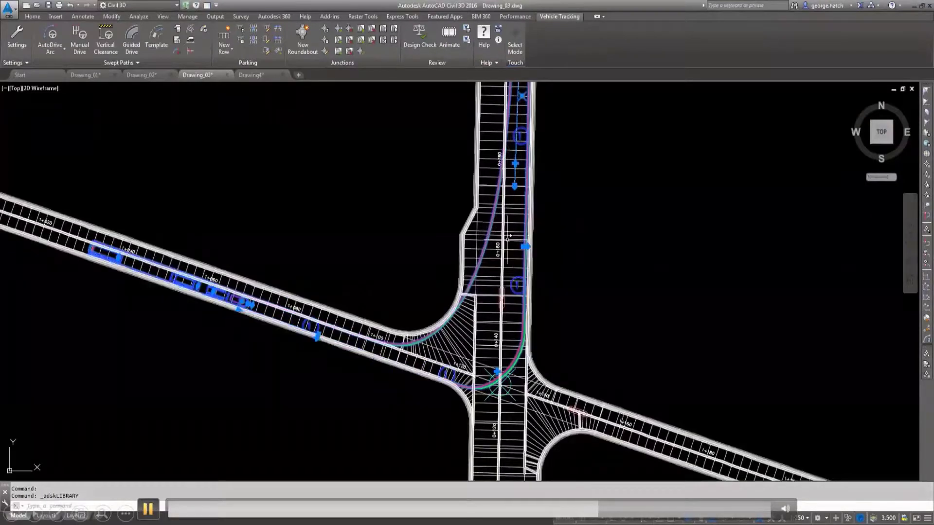
pyautogui.click(150, 508)
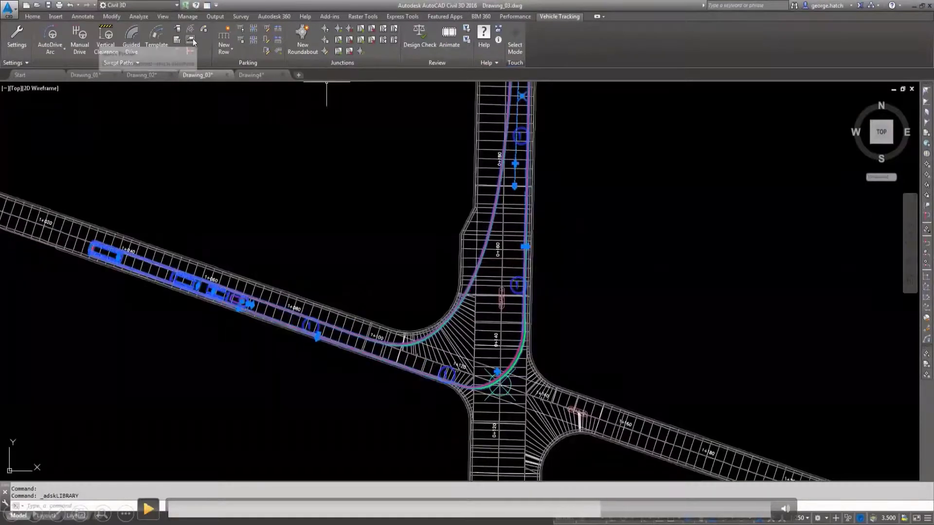
pyautogui.click(149, 509)
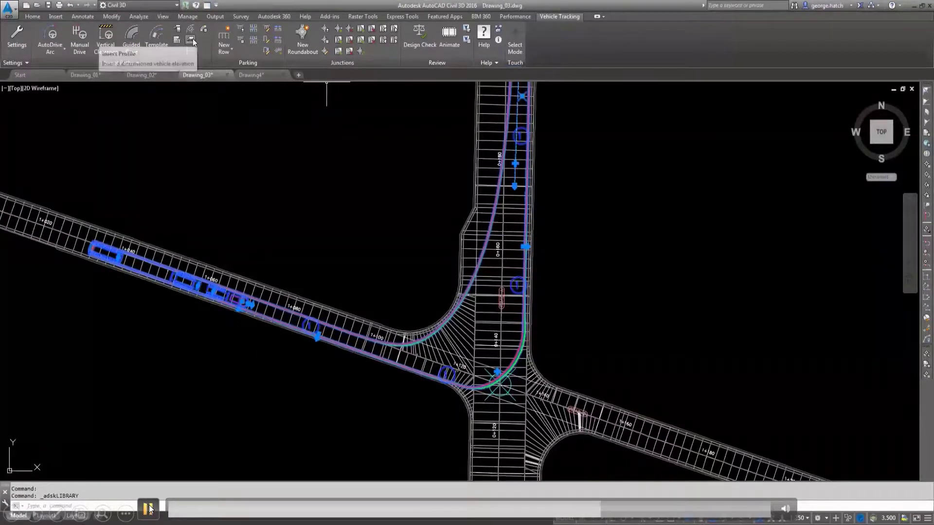
pyautogui.click(149, 508)
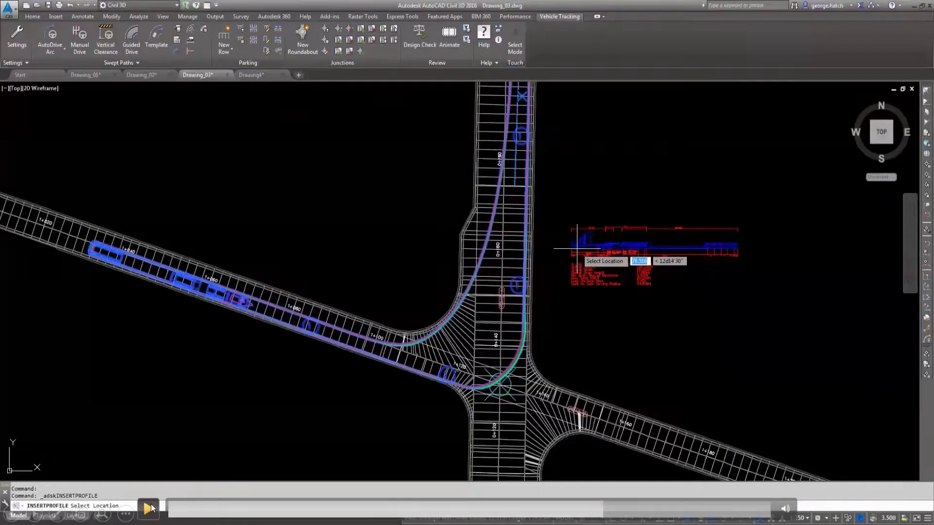
pyautogui.click(149, 509)
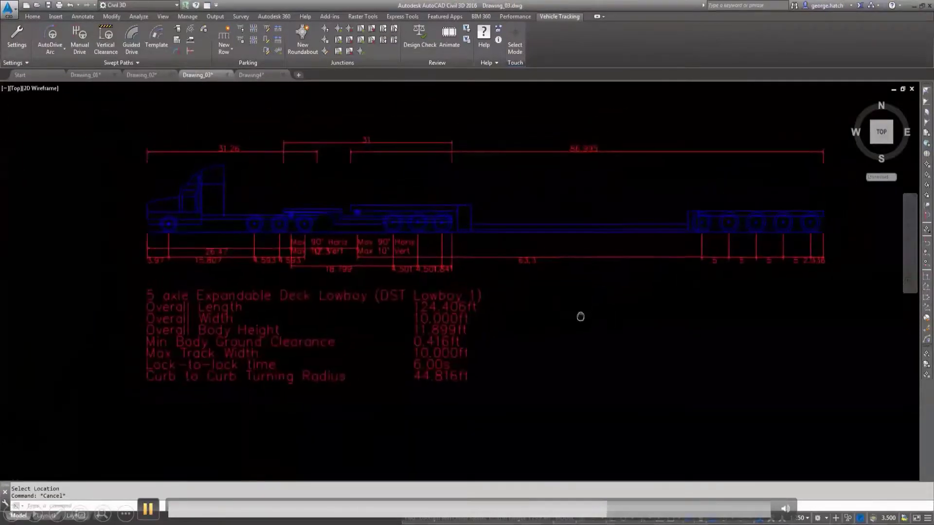
# Step: Place a plan body outline of the lowboy on its path where it leaves the turn, around stations 0+150 to 0+180
pyautogui.click(148, 509)
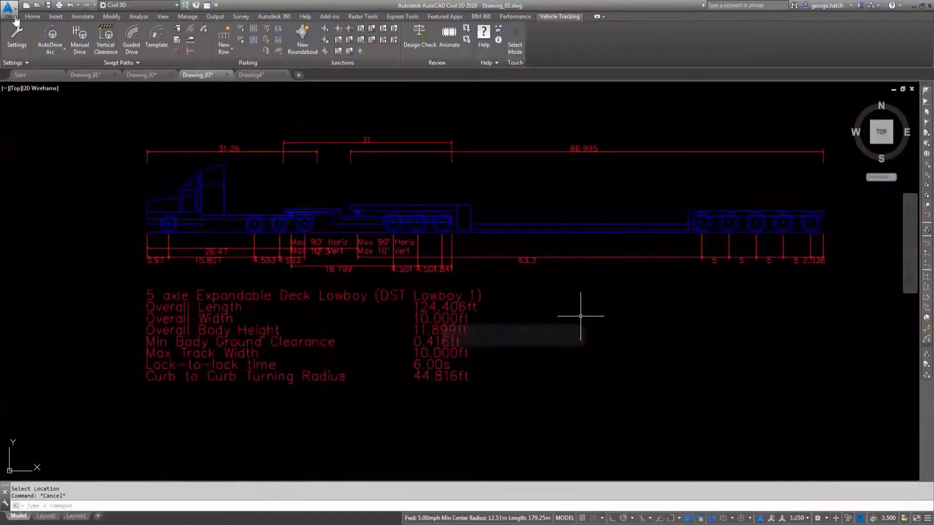
pyautogui.moveTo(209, 251)
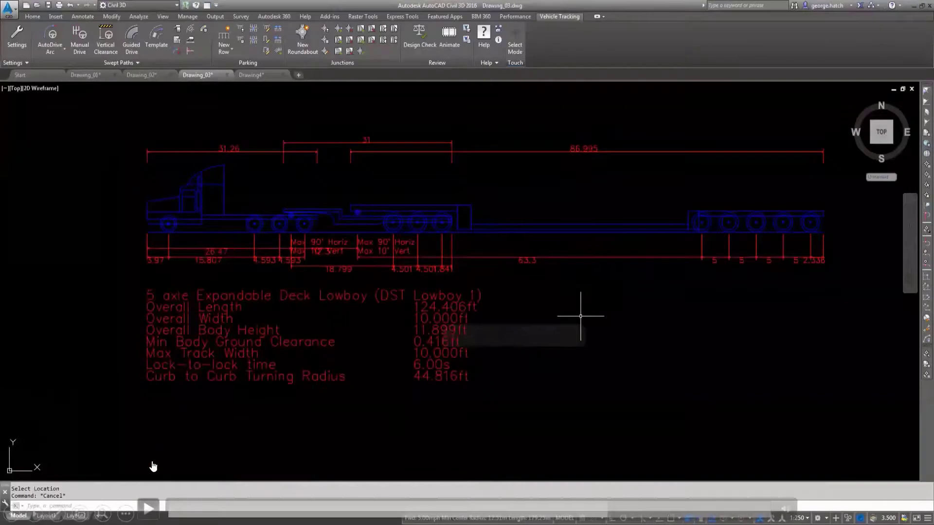
pyautogui.click(148, 508)
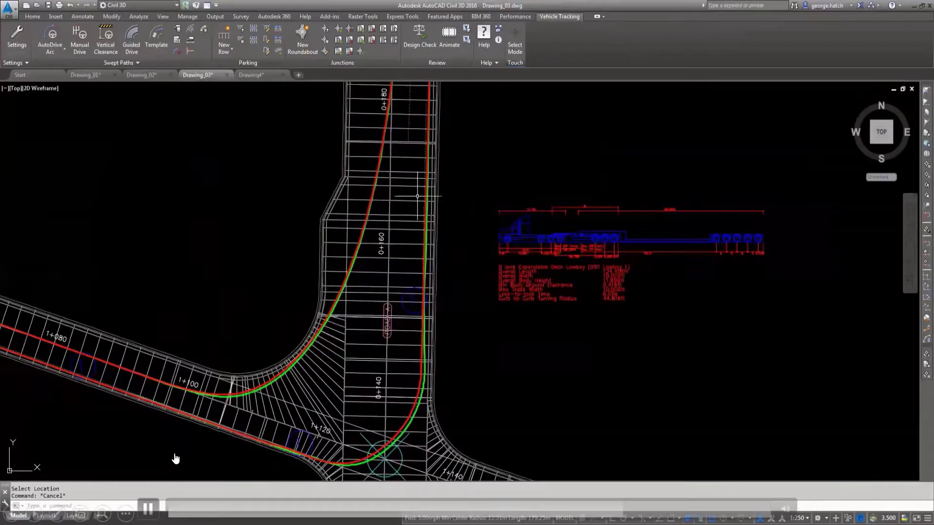
pyautogui.click(148, 509)
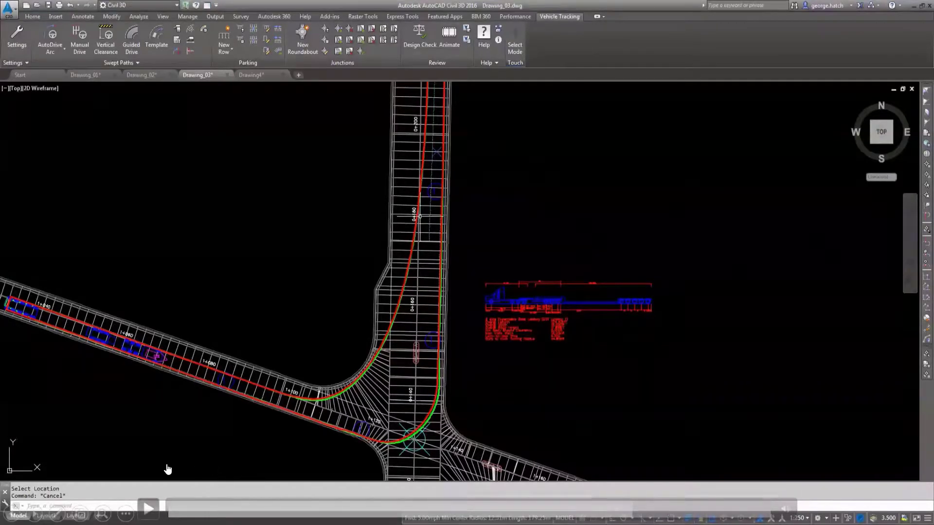
pyautogui.click(148, 509)
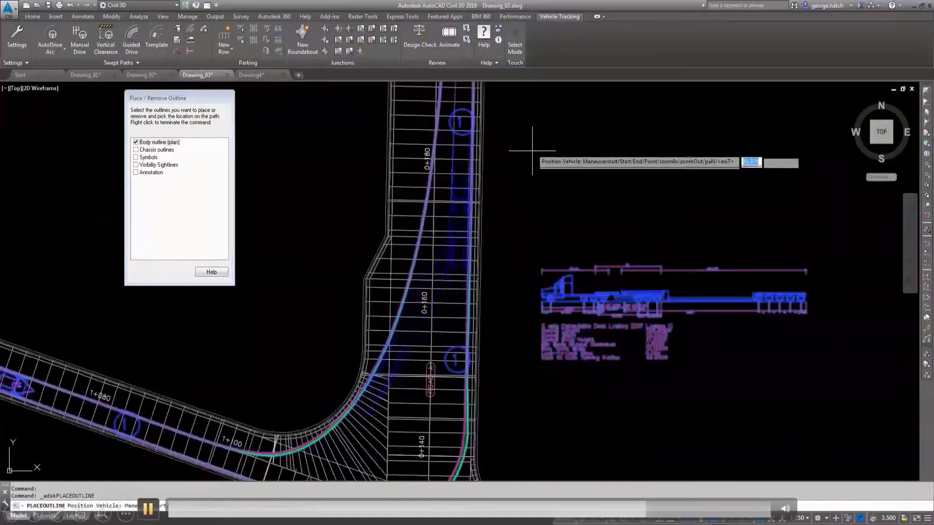
pyautogui.press('space')
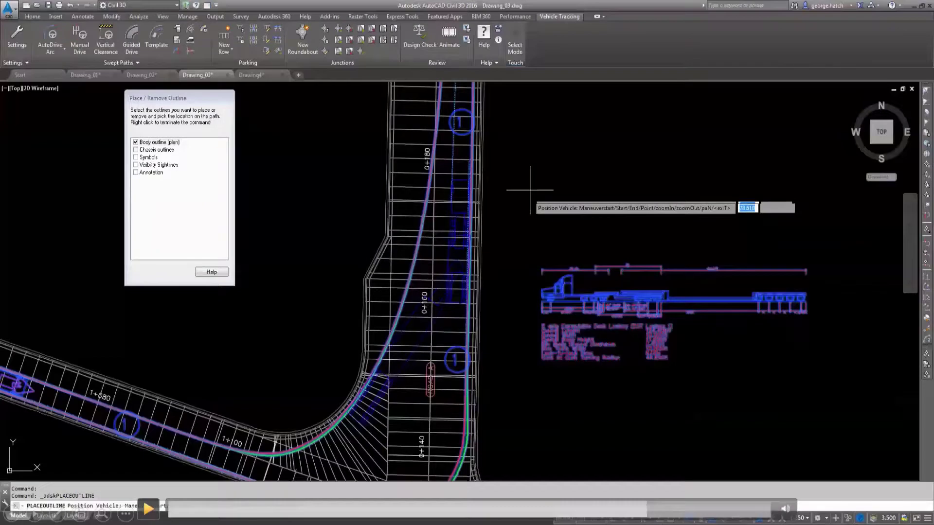
pyautogui.click(149, 508)
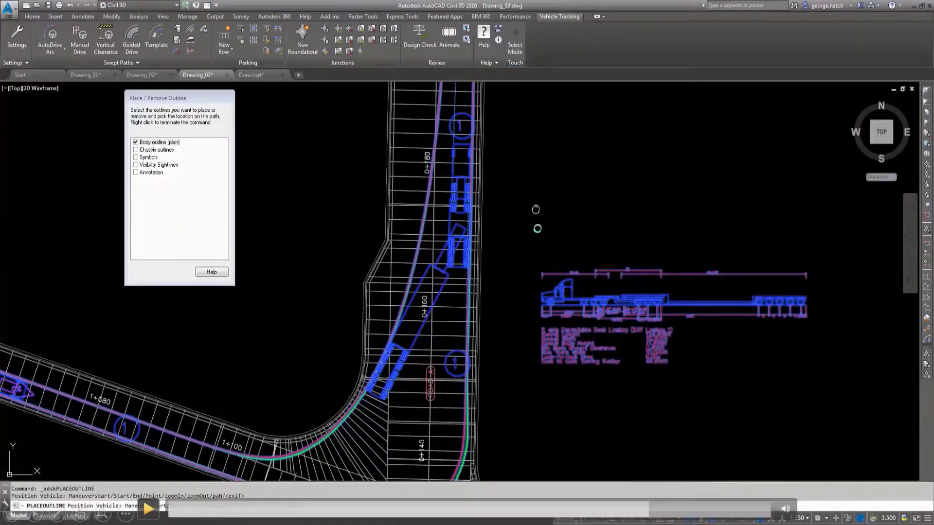
# Step: In Drawing4, choose the Aerial Fire Truck from the NCHRP 659 (2010) group of US Design Vehicles to drive at the roundabout
pyautogui.click(147, 508)
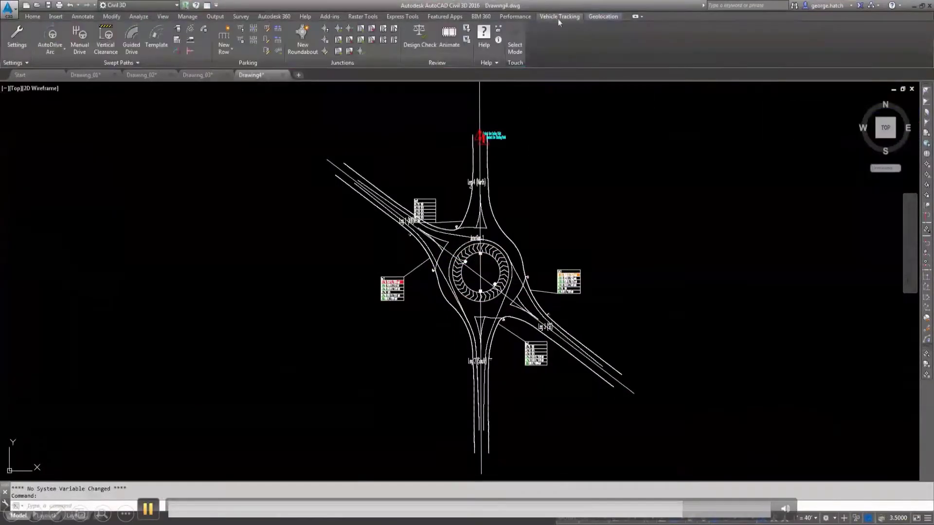
pyautogui.click(149, 510)
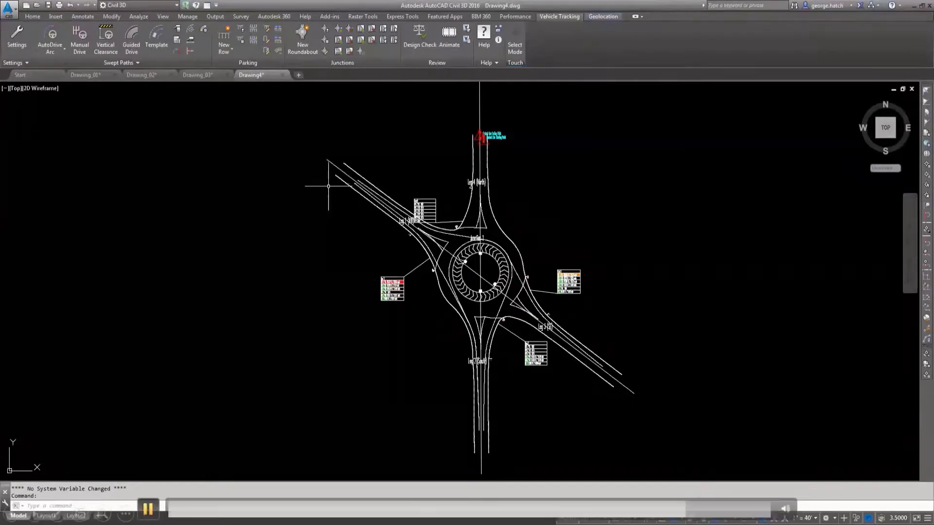
pyautogui.click(178, 32)
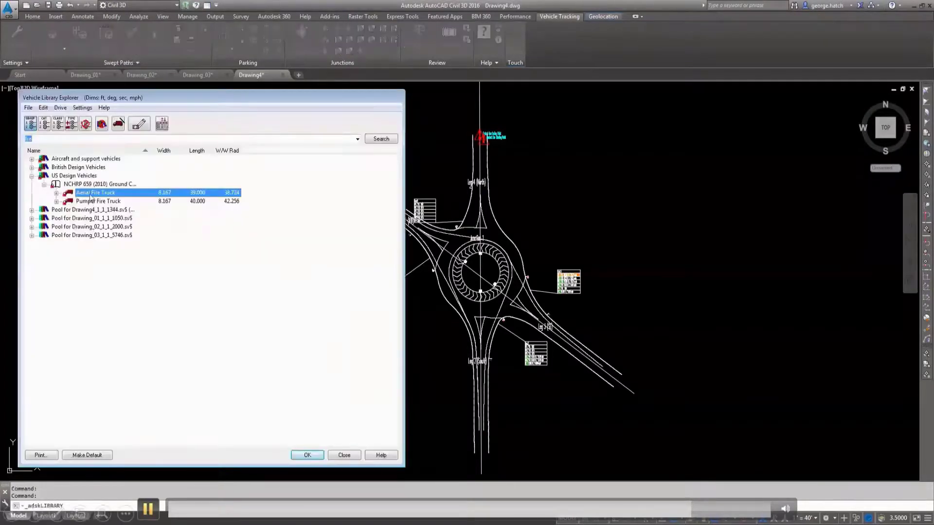
pyautogui.doubleClick(91, 193)
pyautogui.scroll(5, 366, 255)
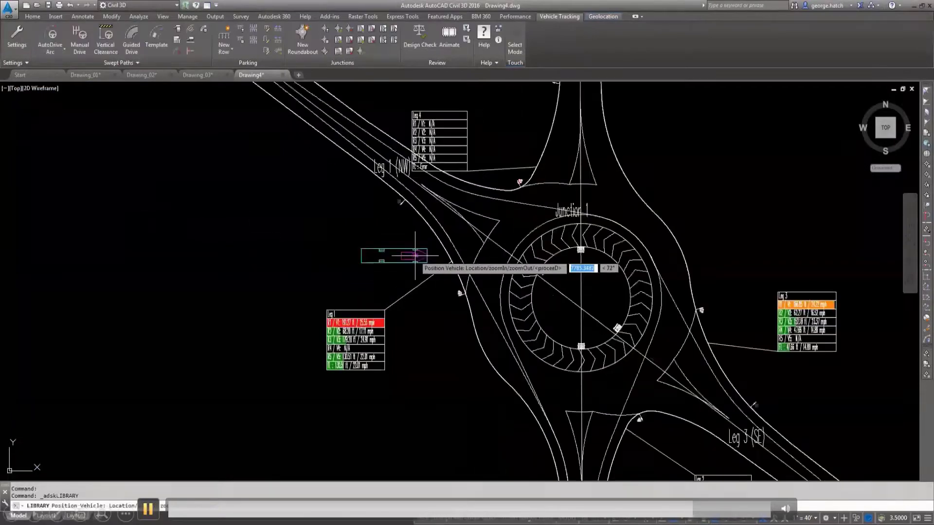
# Step: Position the Aerial Fire Truck in the inbound lane of Leg 1 (NW), heading southeast toward the roundabout
pyautogui.scroll(-3, 365, 255)
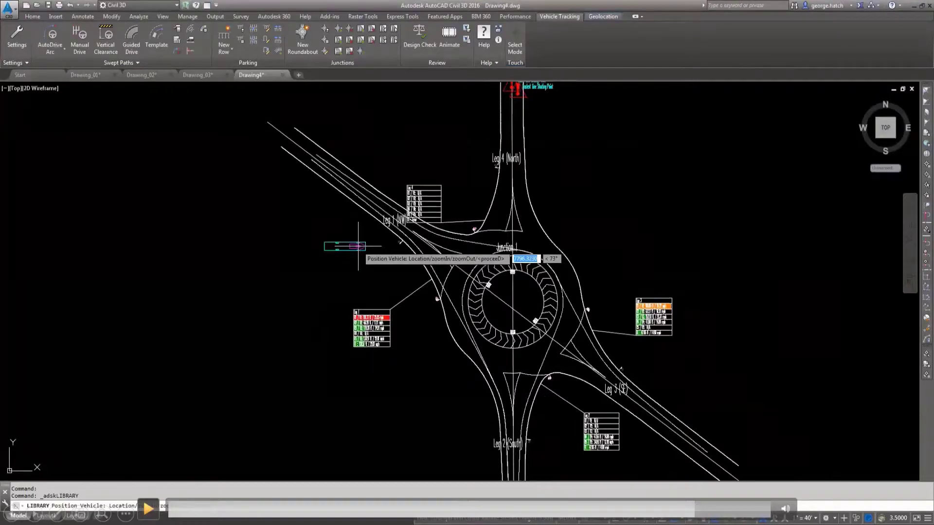
pyautogui.click(148, 508)
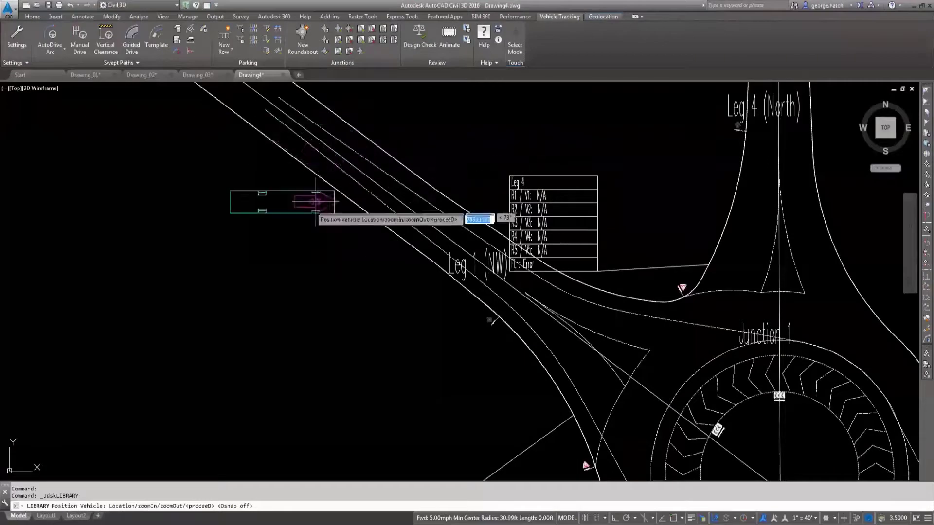
pyautogui.scroll(-3, 335, 183)
pyautogui.scroll(2, 340, 172)
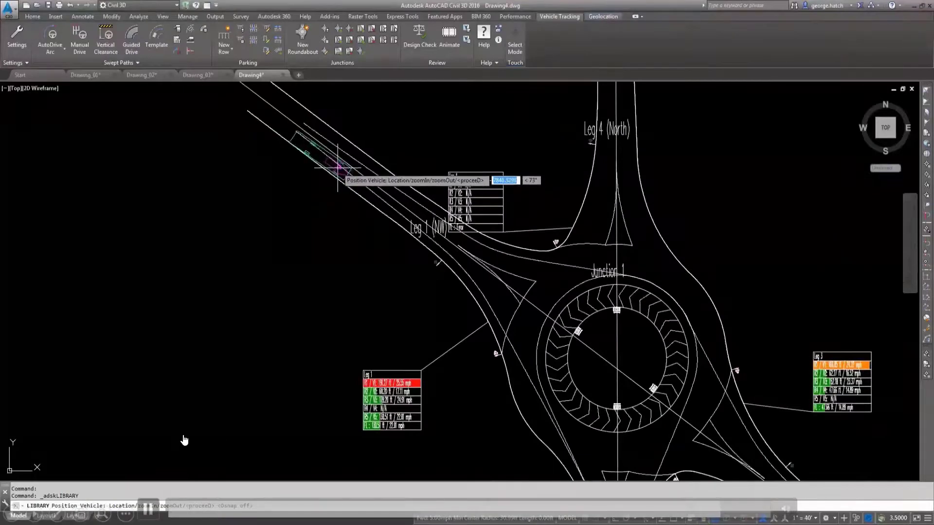
pyautogui.scroll(-3, 338, 166)
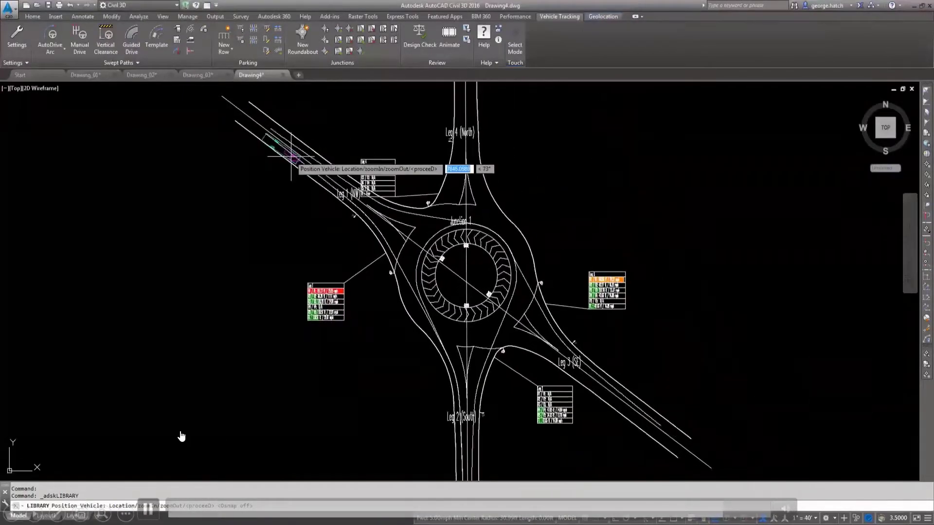
pyautogui.click(291, 156)
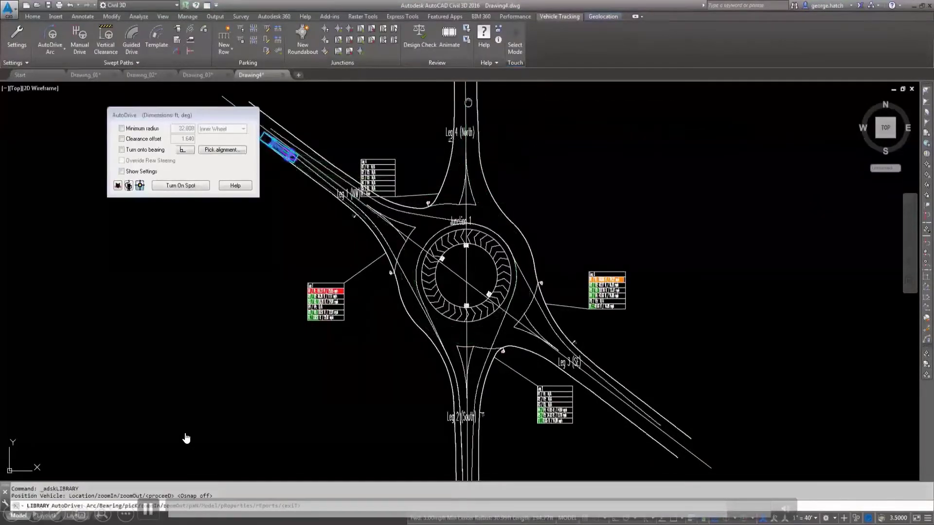
# Step: Drive the Aerial Fire Truck from Leg 1 (NW) around the roundabout to the outbound lane of Leg 4 (North)
pyautogui.moveTo(469, 95); pyautogui.dragTo(453, 157, button='middle')
pyautogui.click(455, 144)
pyautogui.press('Return')
pyautogui.moveTo(459, 202); pyautogui.dragTo(467, 166, button='middle')
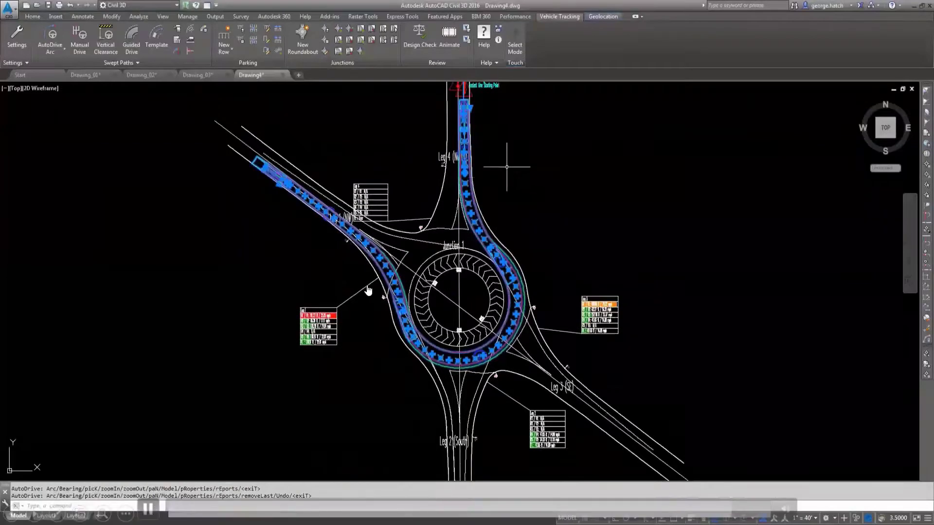
pyautogui.press('Escape')
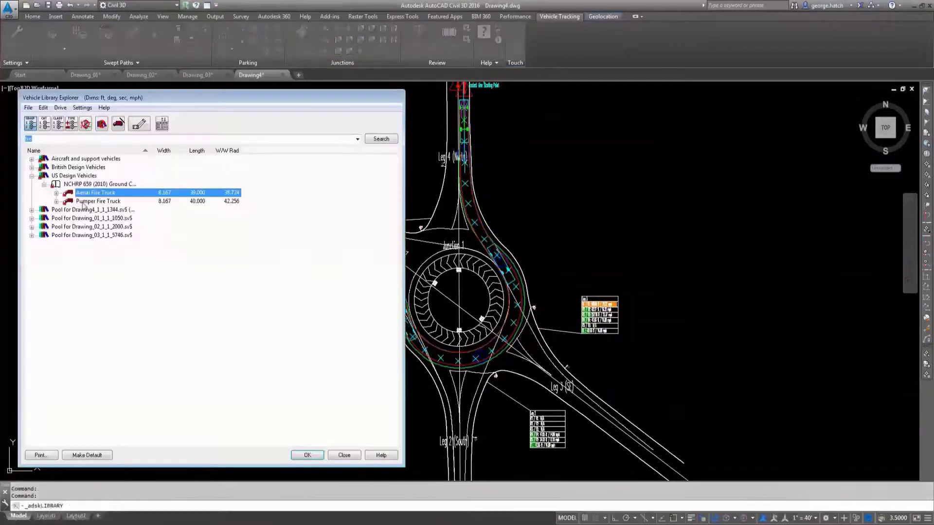
# Step: Drive a Pumper Fire Truck from the inbound lane of Leg 4 (North) through the roundabout and out along Leg 3 (SE)
pyautogui.doubleClick(82, 203)
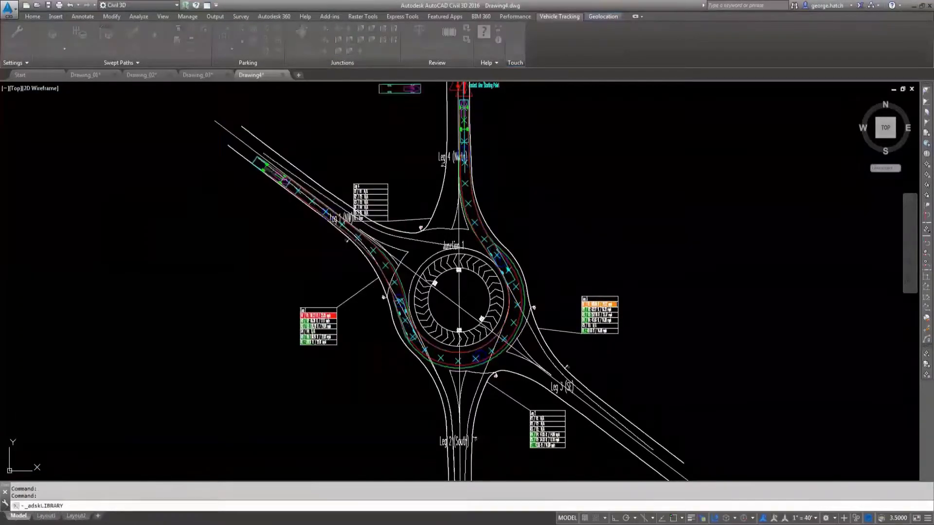
pyautogui.click(450, 103)
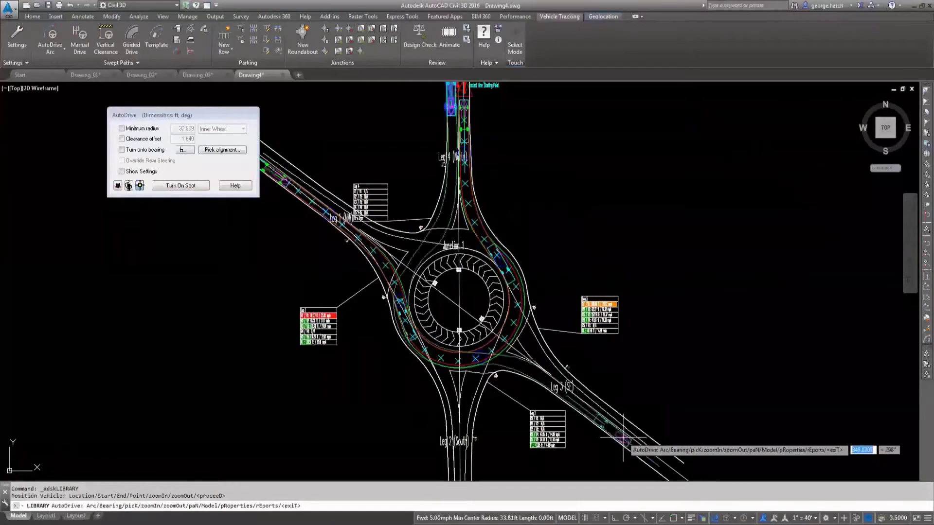
pyautogui.click(623, 438)
pyautogui.press('Return')
pyautogui.press('Escape')
pyautogui.press('Escape')
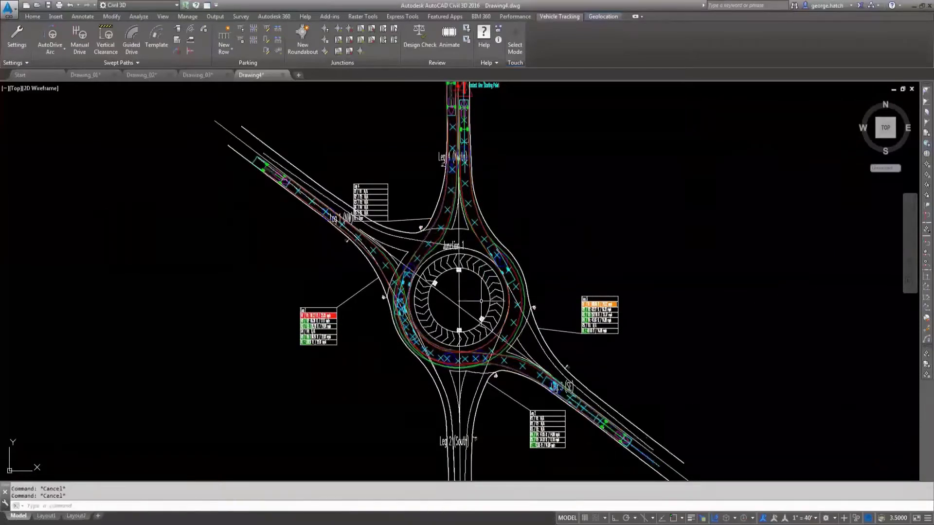
pyautogui.moveTo(537, 214); pyautogui.dragTo(535, 244, button='middle')
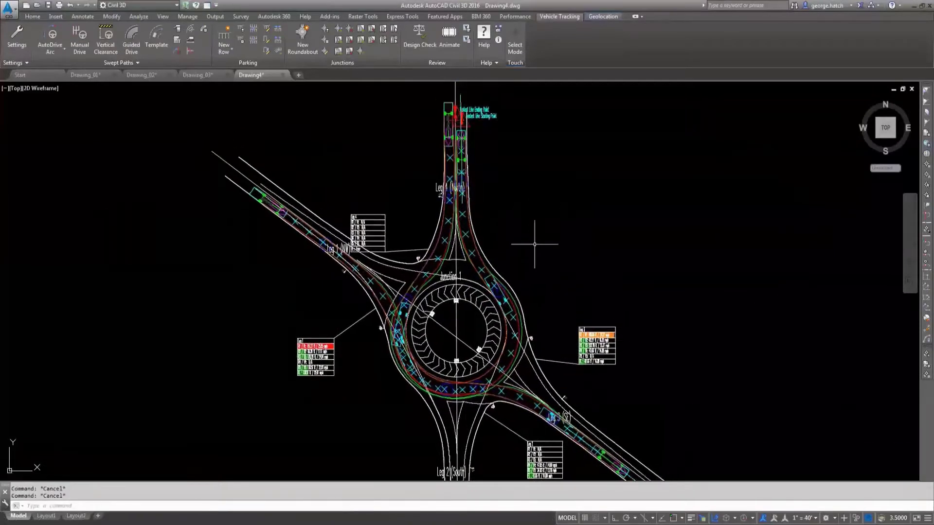
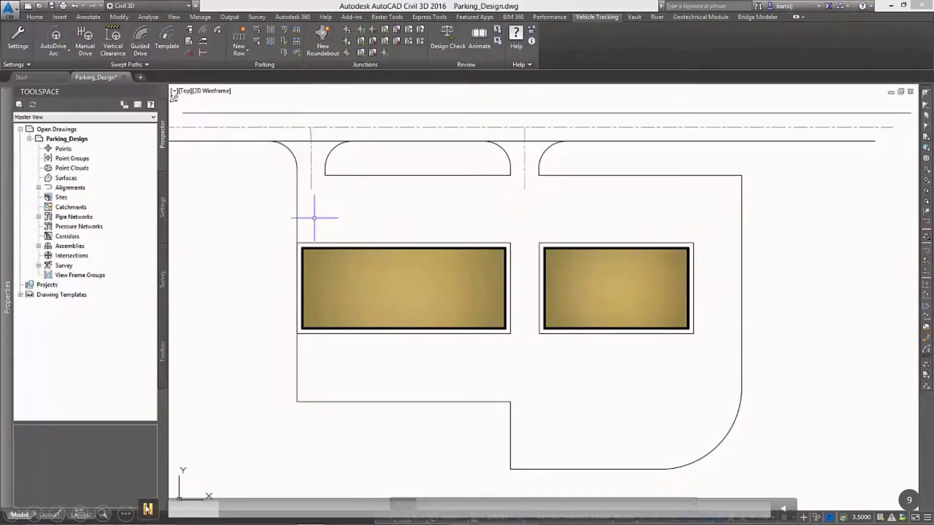
# Step: In Parking_Design, start a new parking row with "Standards for my project area", accepting the name "Area 1 based on Standards for my project area" and the drawing settings
pyautogui.click(239, 50)
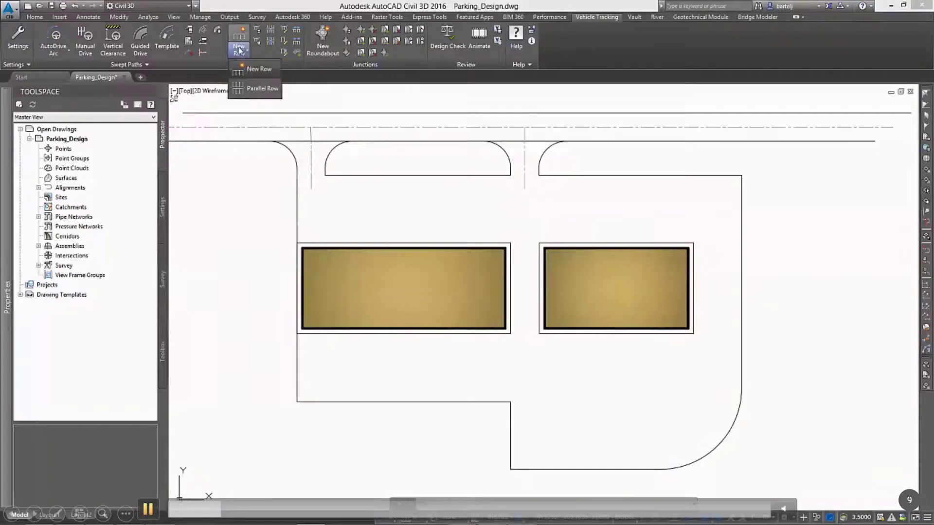
pyautogui.click(249, 69)
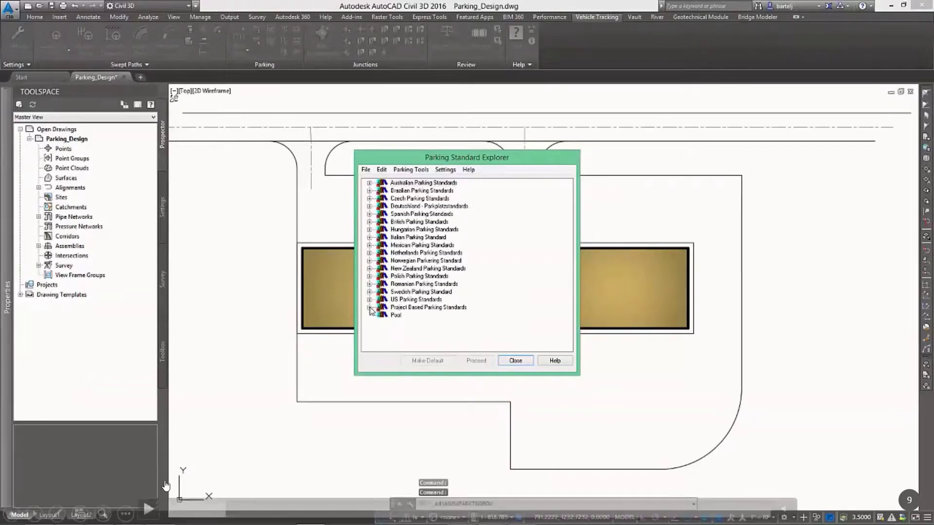
pyautogui.click(150, 508)
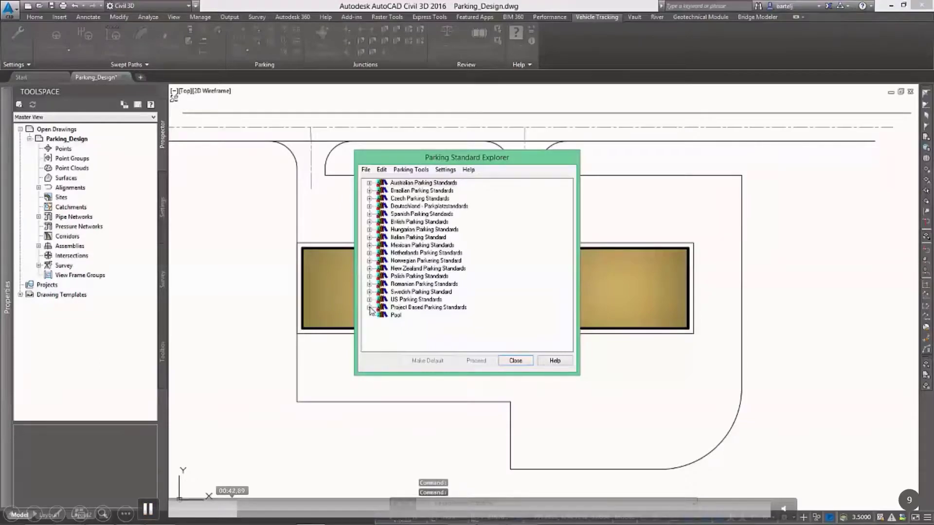
pyautogui.click(369, 308)
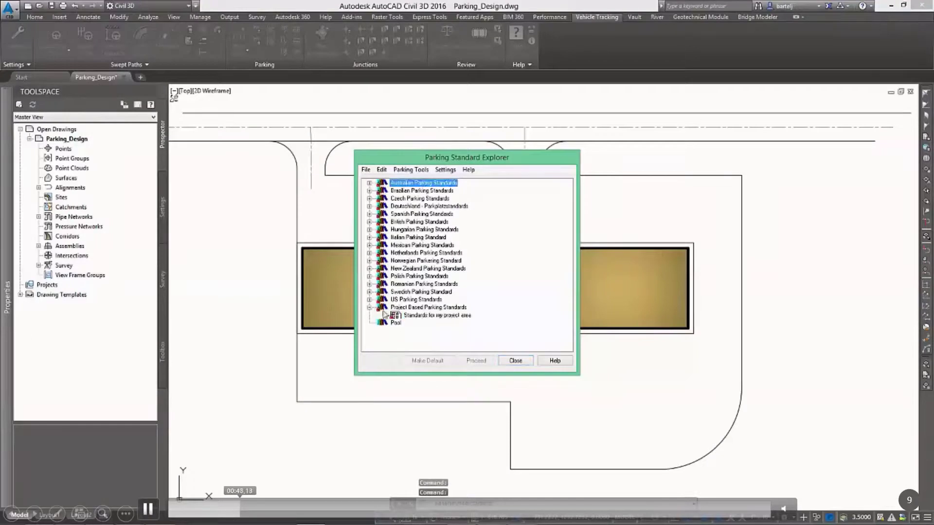
pyautogui.click(408, 316)
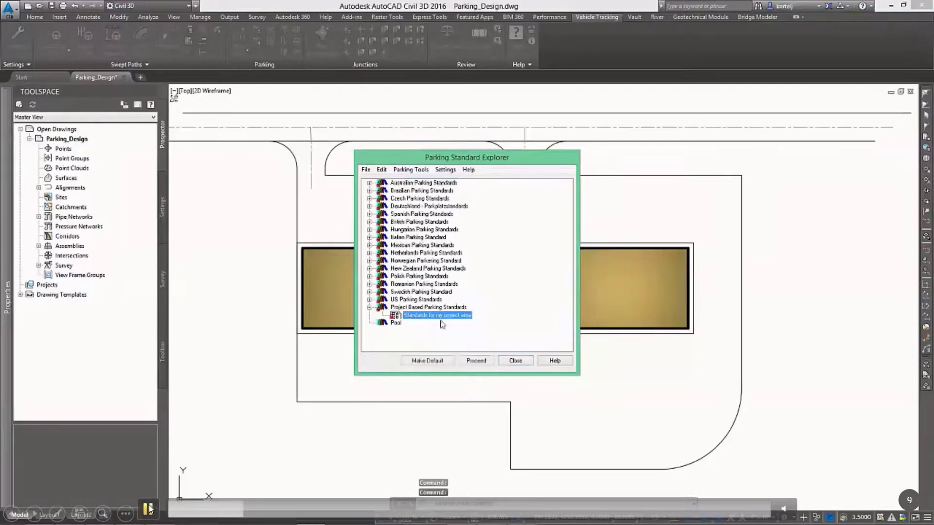
pyautogui.click(476, 361)
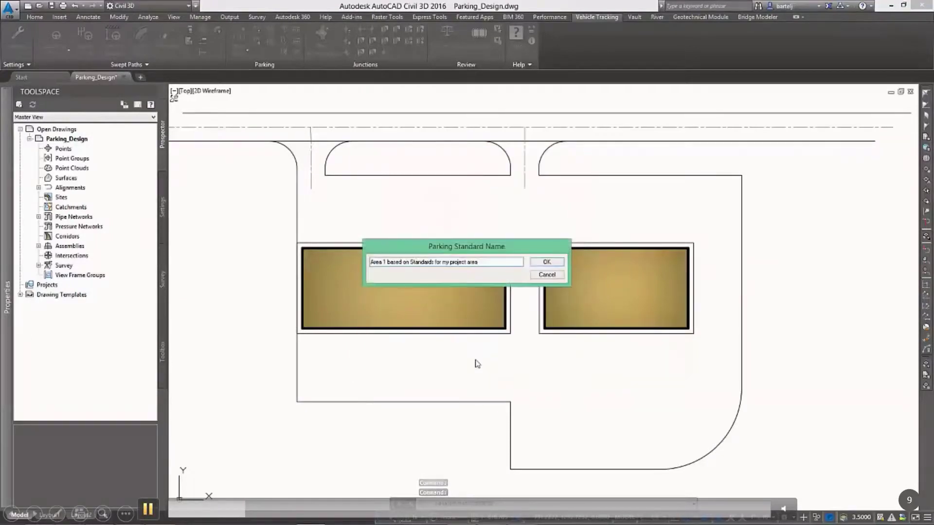
pyautogui.click(544, 263)
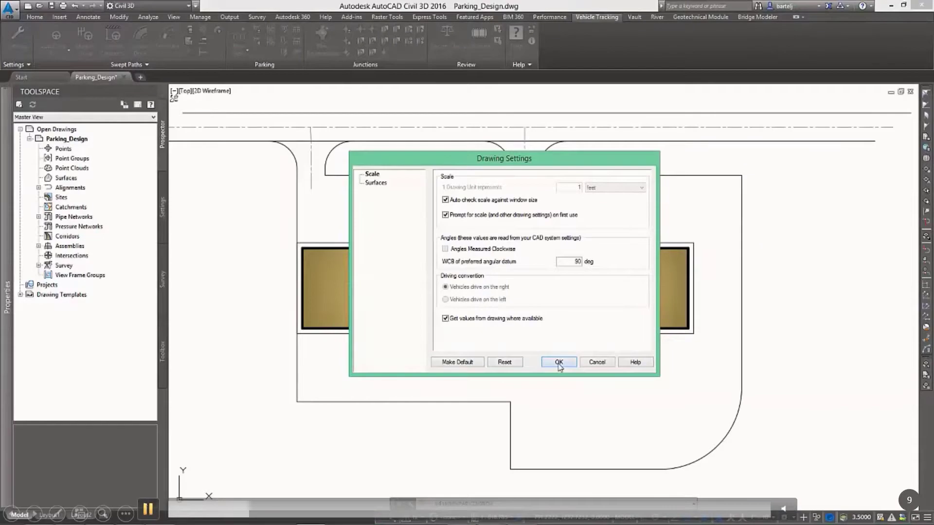
pyautogui.click(559, 363)
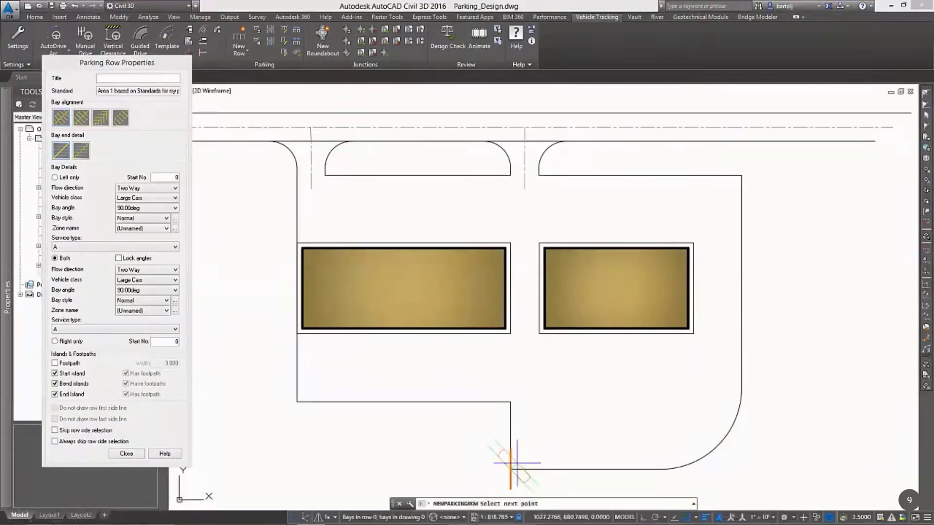
# Step: Draw the parking row along the southern and eastern site boundaries with bays only inside, and curve its diagonal segment to follow the rounded corner
pyautogui.click(149, 510)
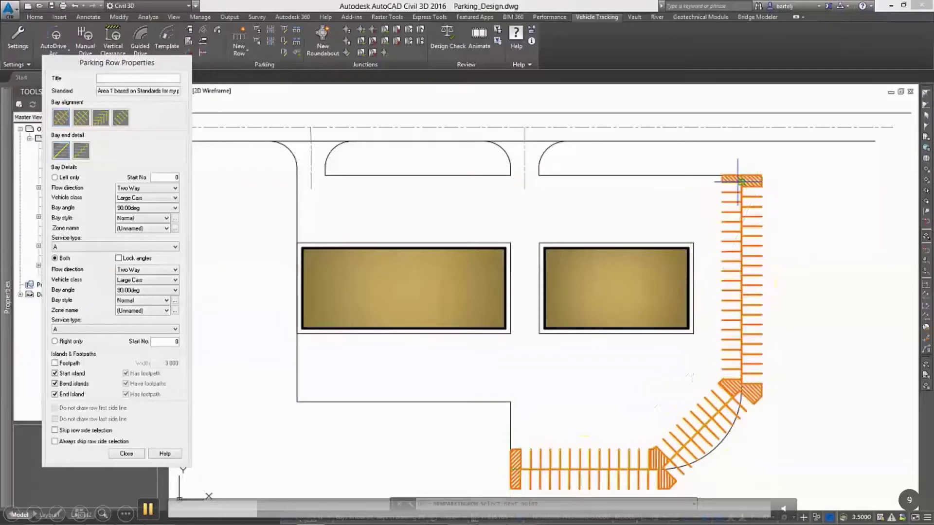
pyautogui.press('space')
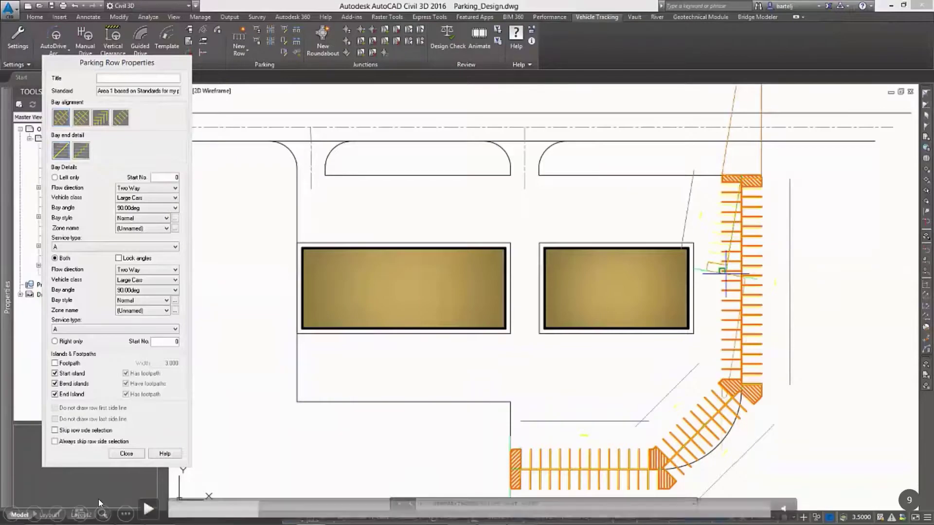
pyautogui.press('Return')
pyautogui.click(726, 278)
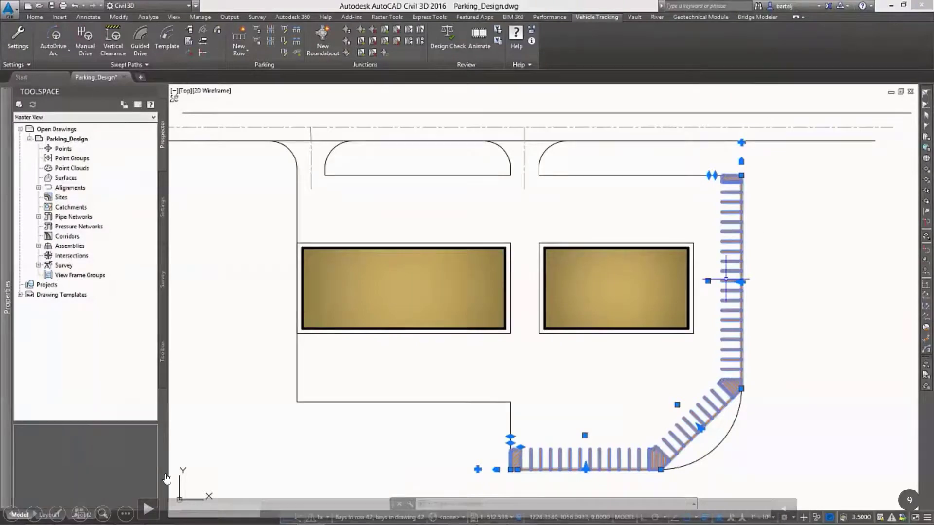
pyautogui.click(153, 509)
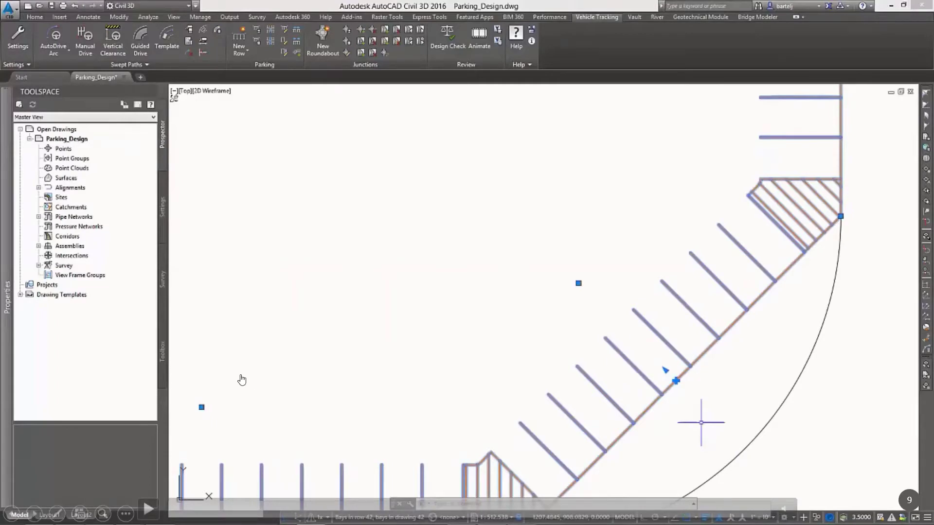
pyautogui.click(153, 510)
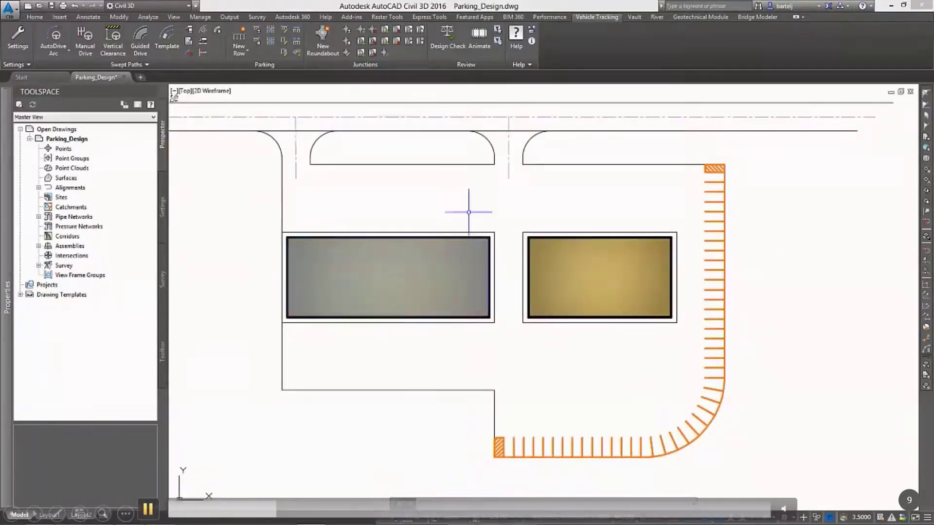
# Step: Place a new parking row along the north side of both buildings with bays only on its north side, using the pooled Area 1 standard
pyautogui.click(239, 51)
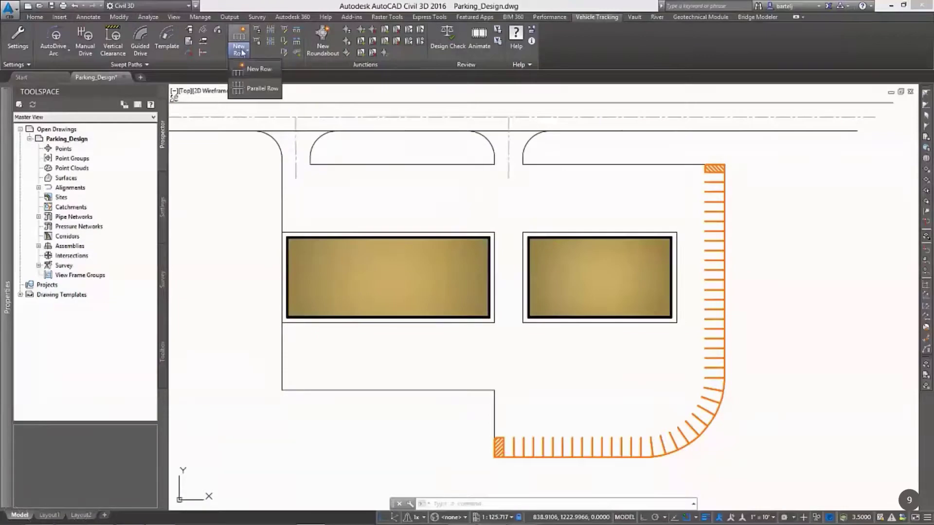
pyautogui.click(257, 73)
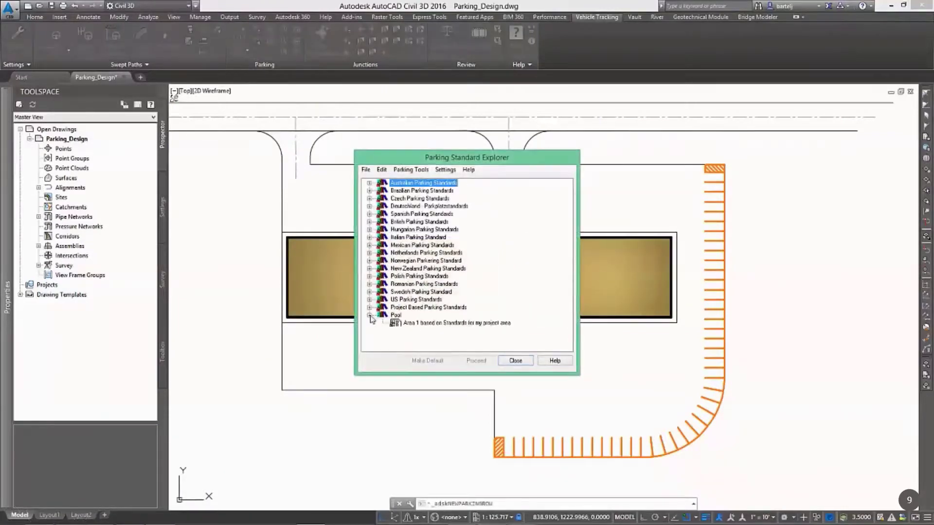
pyautogui.click(418, 323)
pyautogui.click(476, 360)
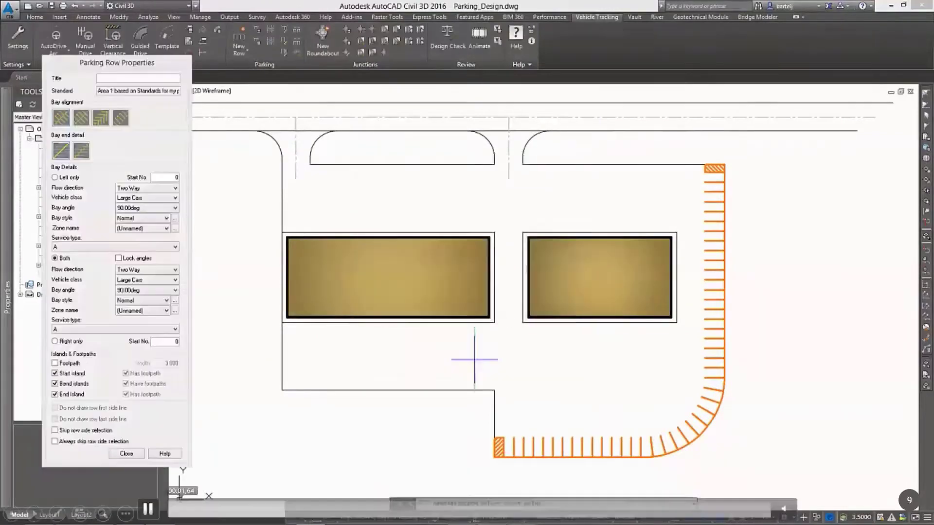
pyautogui.click(672, 215)
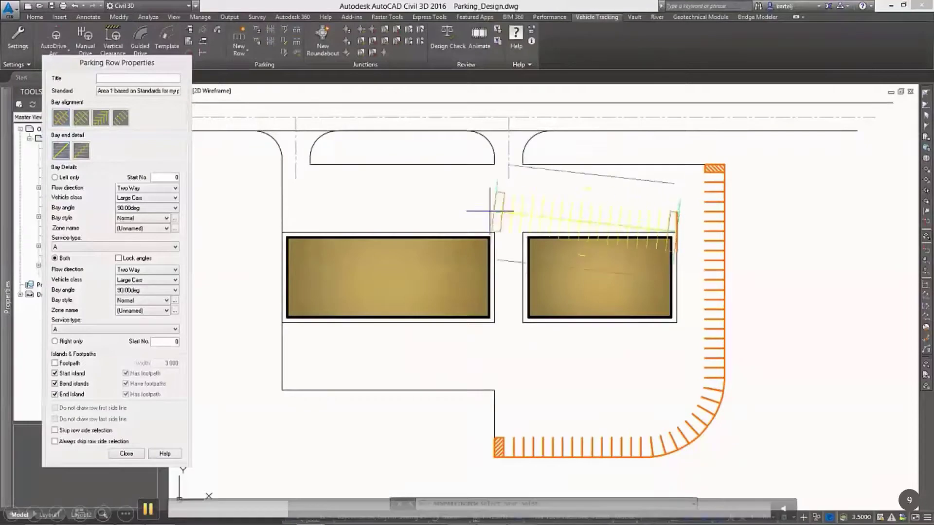
pyautogui.click(294, 227)
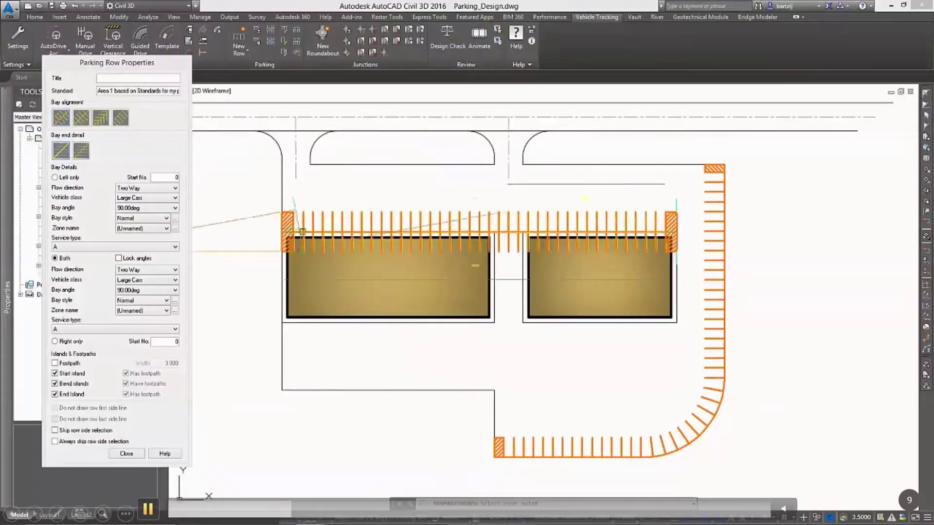
pyautogui.click(434, 217)
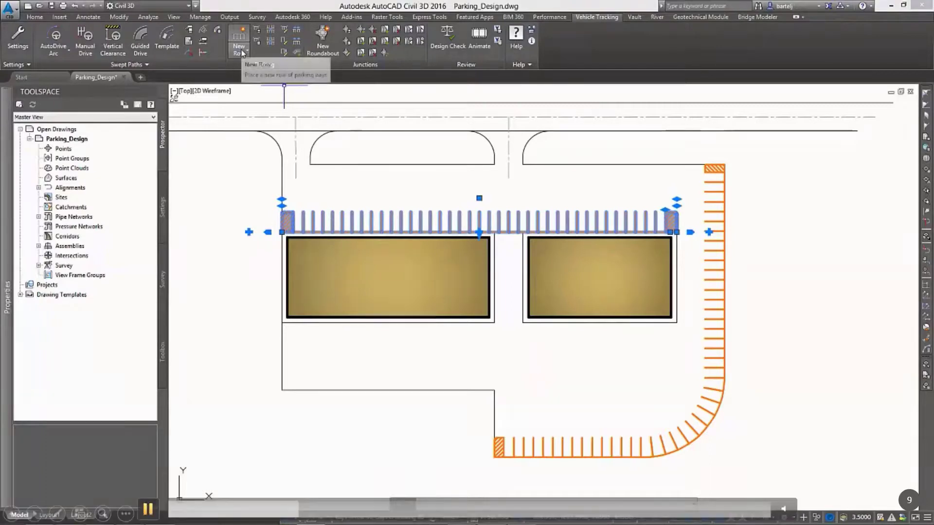
# Step: Add a parallel row along the northern site boundary, offset from the row north of the buildings, using the pooled Area 1 standard
pyautogui.click(242, 53)
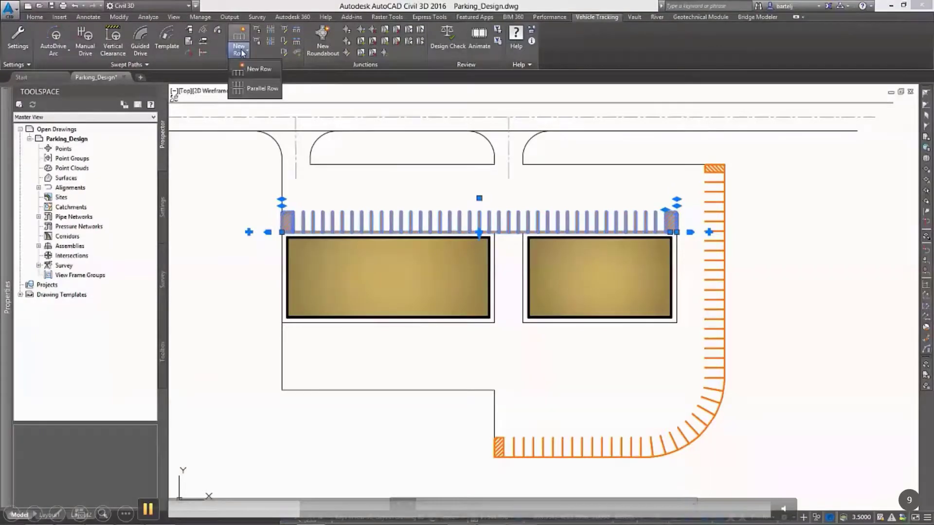
pyautogui.click(258, 89)
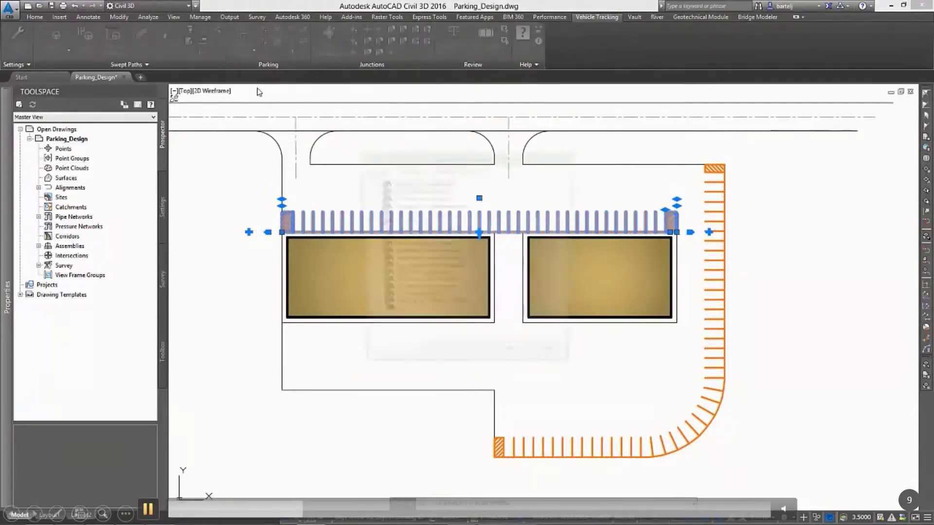
pyautogui.click(369, 316)
pyautogui.click(415, 324)
pyautogui.click(476, 360)
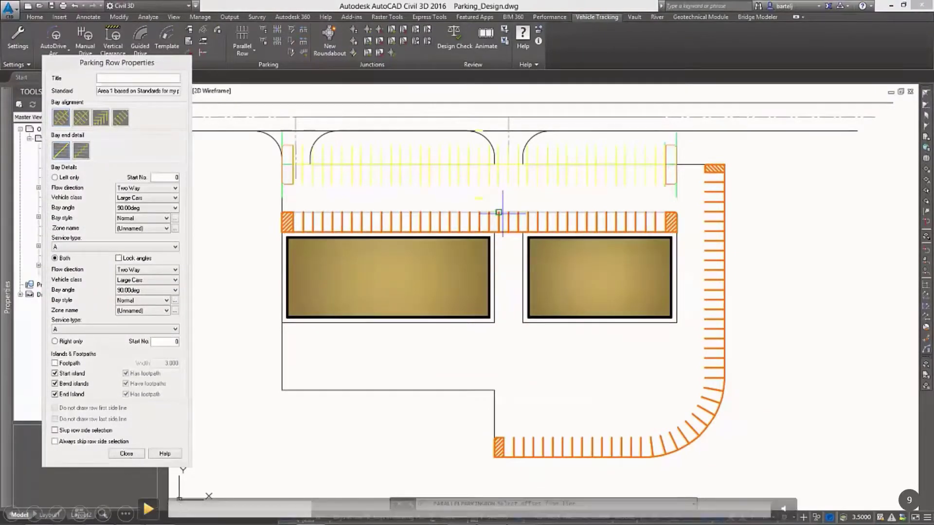
pyautogui.click(148, 510)
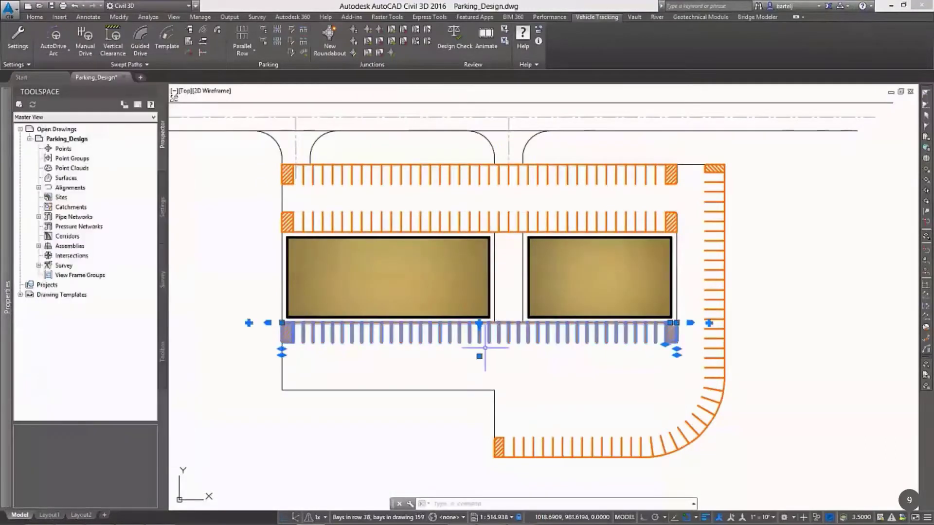
# Step: Extend the northern parking row east to the site's northeast corner and join it to the eastern perimeter row
pyautogui.moveTo(430, 86)
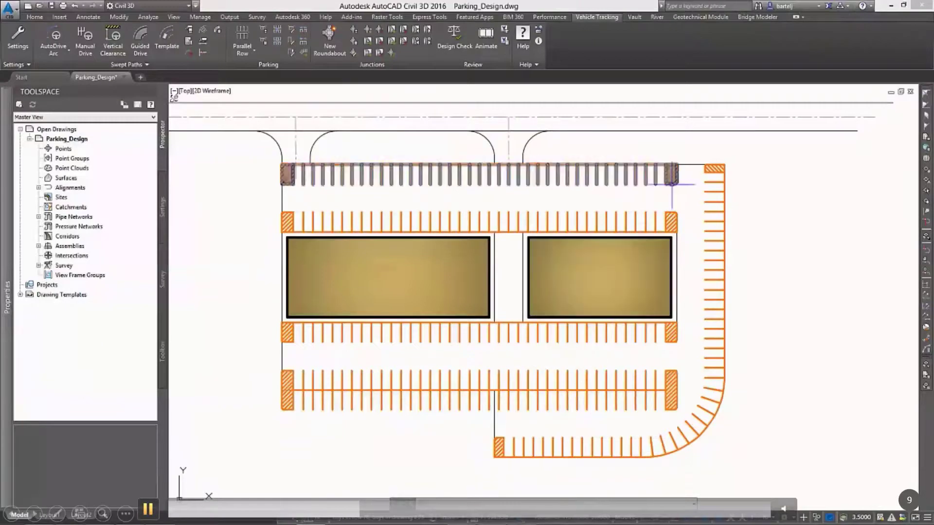
pyautogui.click(673, 184)
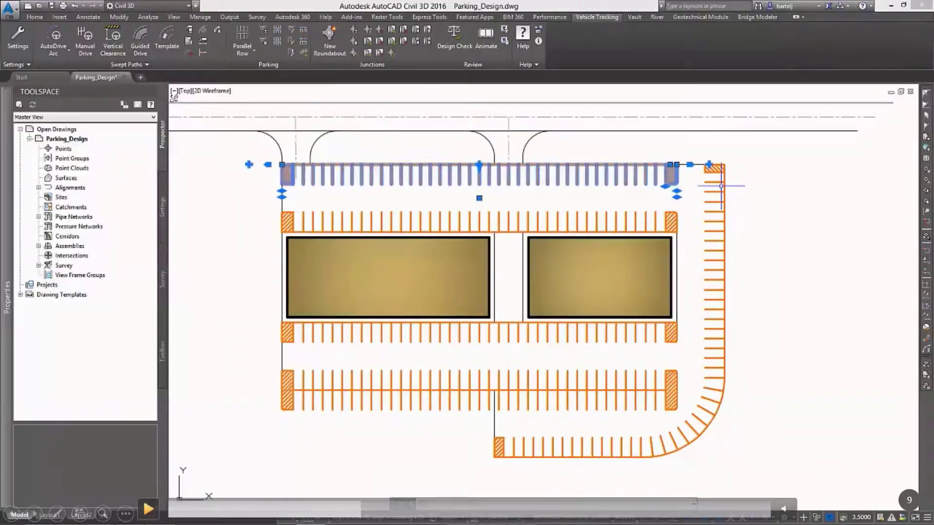
pyautogui.moveTo(603, 299)
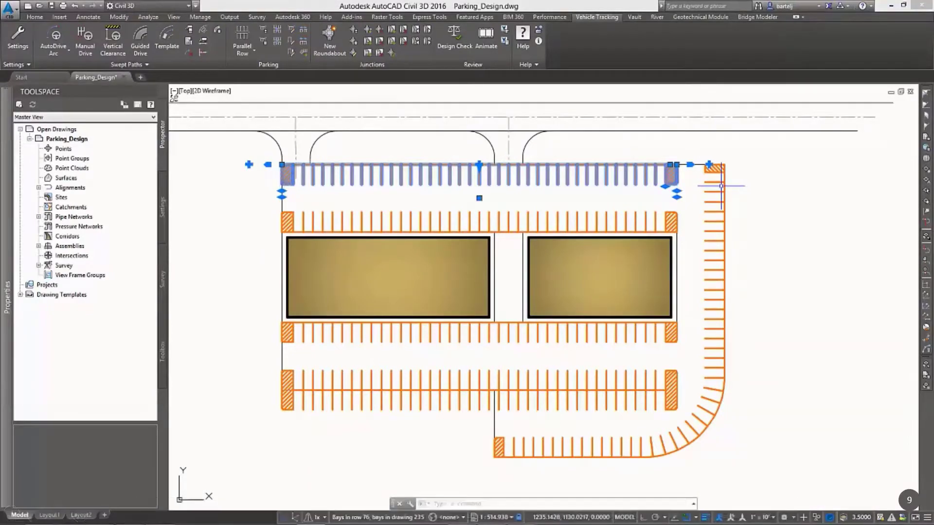
pyautogui.click(149, 510)
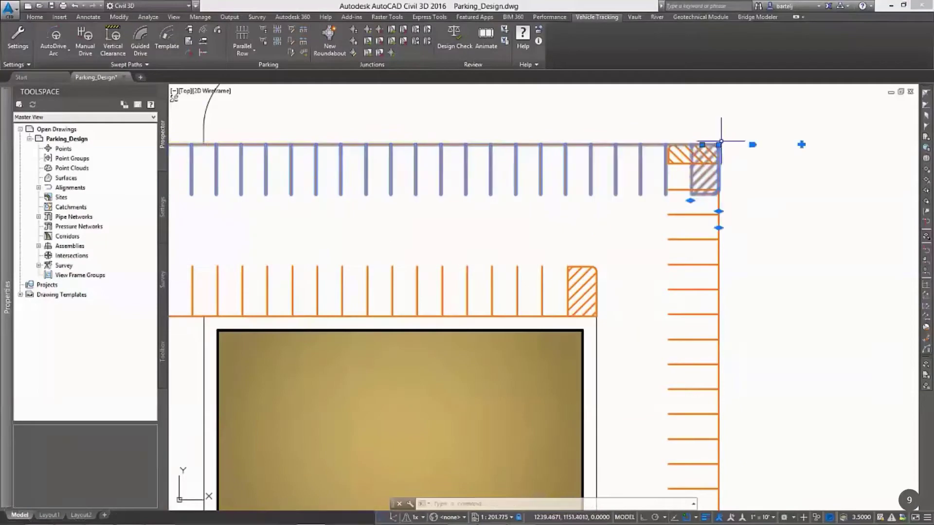
pyautogui.click(303, 33)
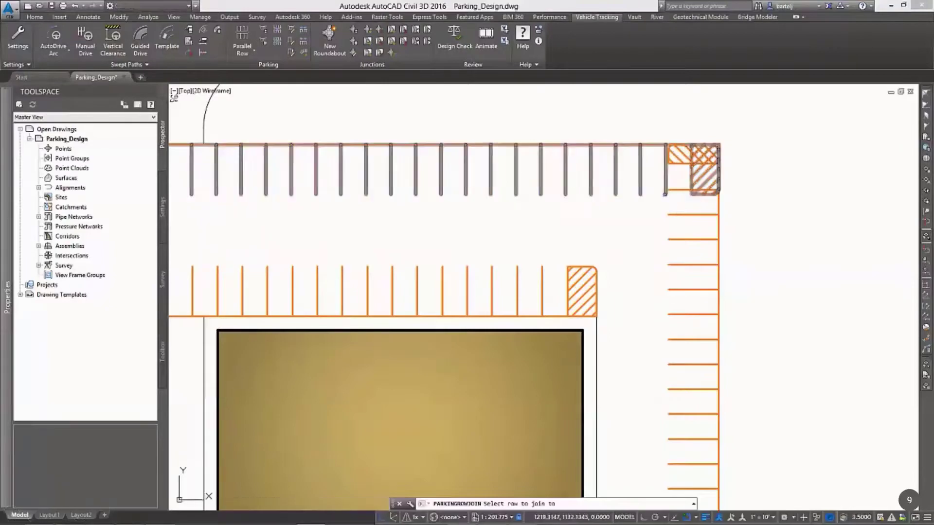
pyautogui.click(664, 196)
pyautogui.scroll(-5, 614, 231)
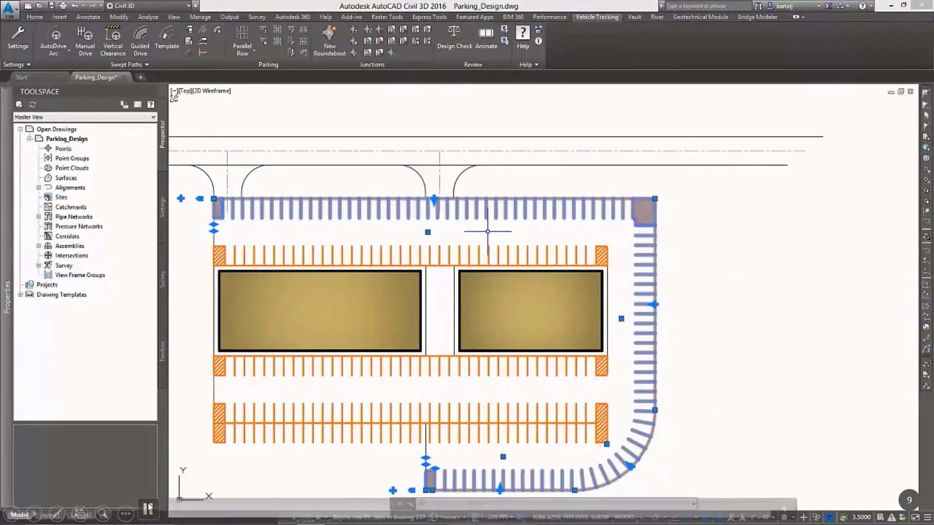
pyautogui.moveTo(487, 232); pyautogui.dragTo(587, 199, button='middle')
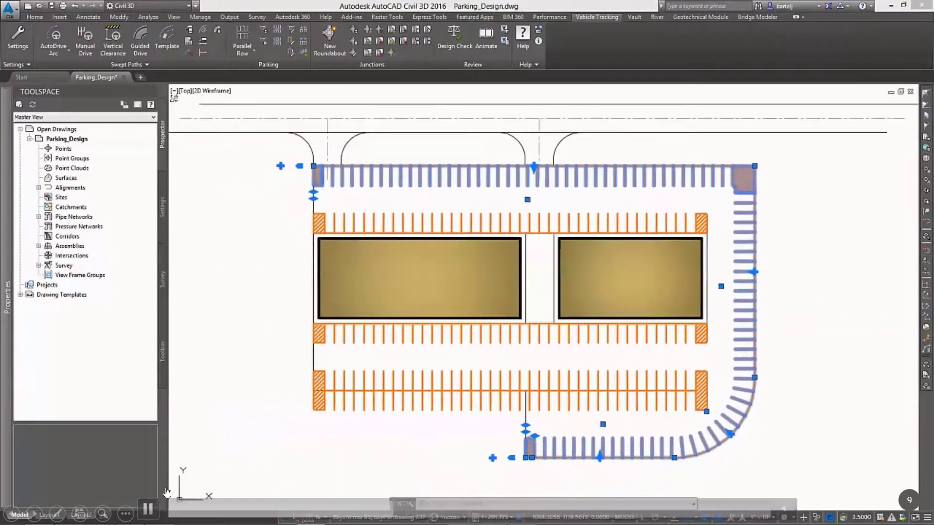
pyautogui.press('Escape')
# Step: Create two-way access roads from both driveway centerlines through the parking rows, using the Area 1 standard, service type A, center line alignment and standard width 18
pyautogui.click(148, 510)
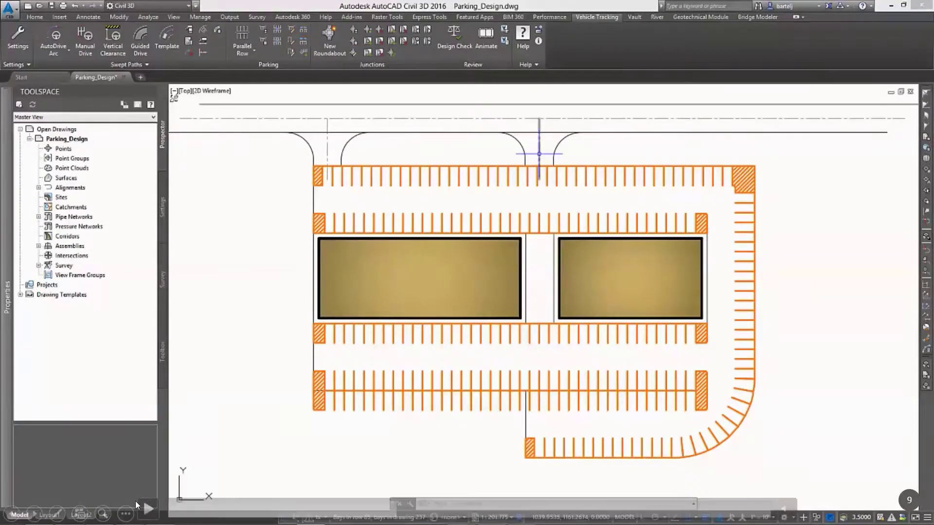
pyautogui.click(148, 507)
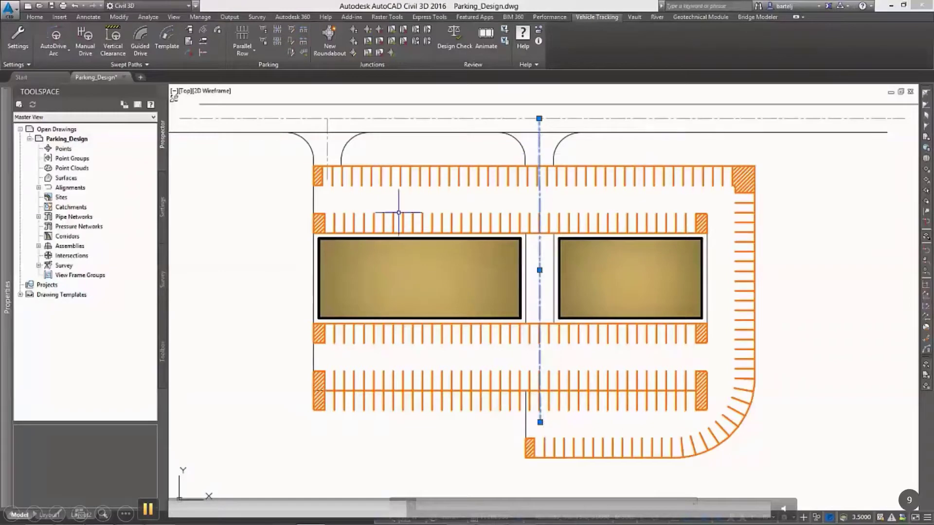
pyautogui.click(148, 509)
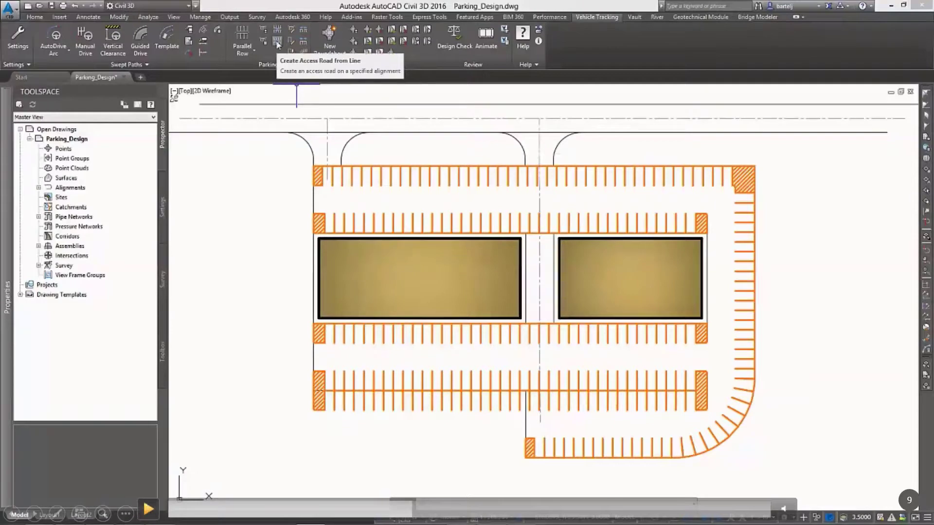
pyautogui.moveTo(150, 508)
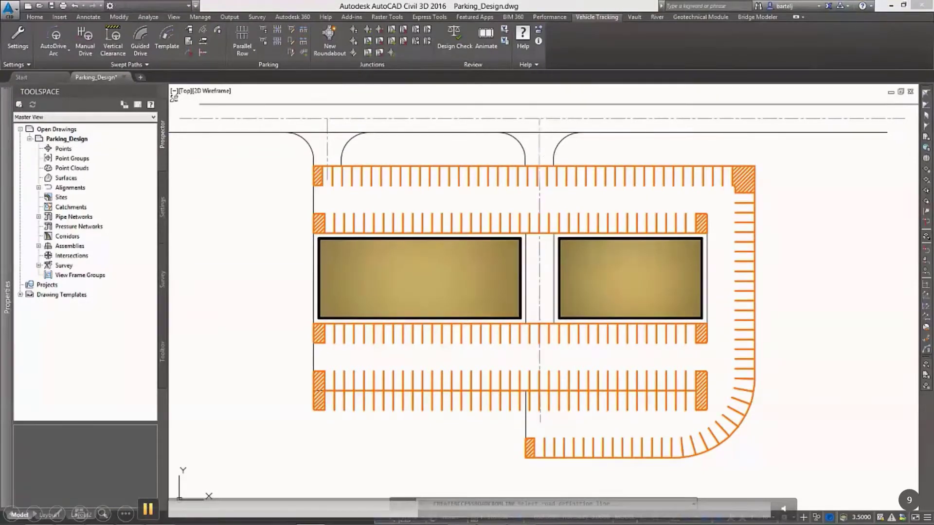
pyautogui.click(148, 509)
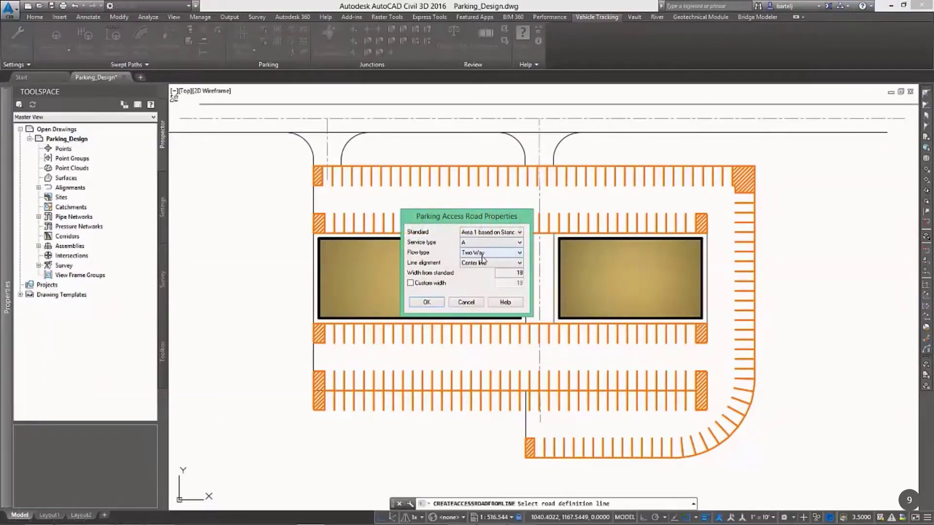
pyautogui.moveTo(227, 464)
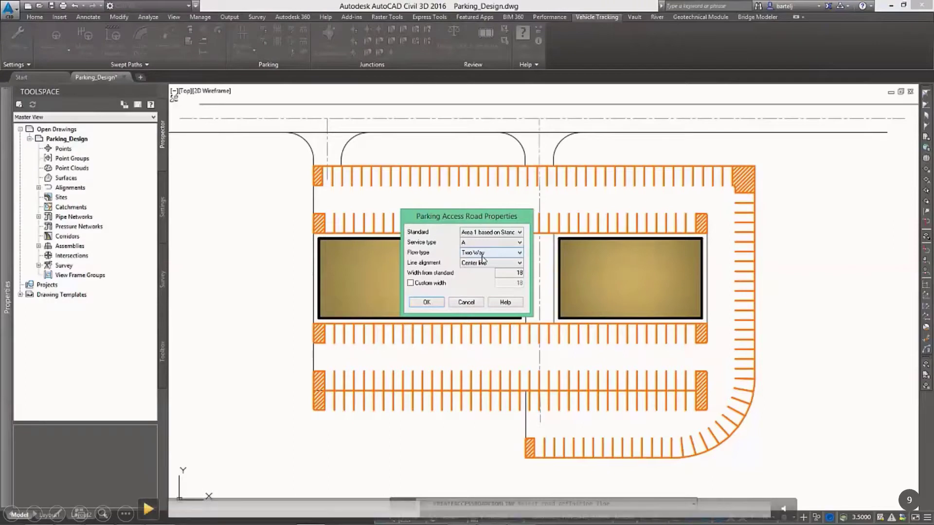
pyautogui.click(148, 509)
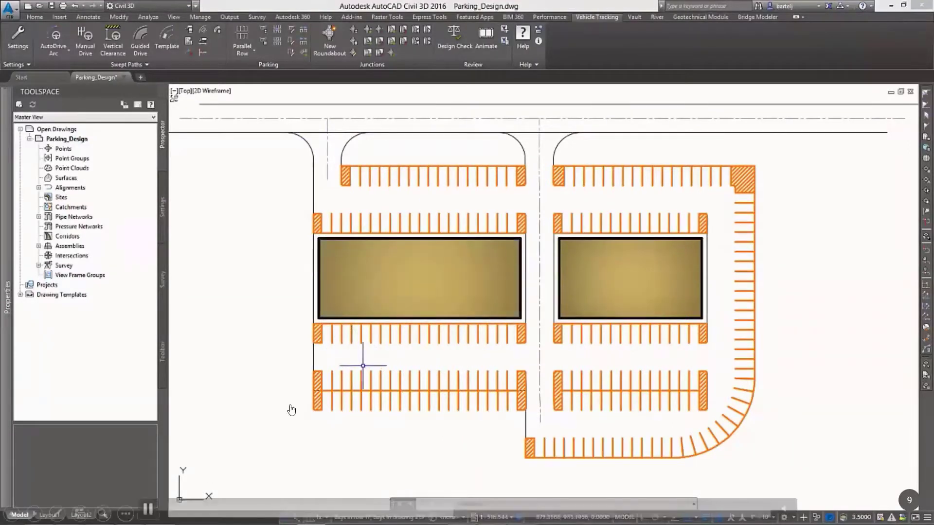
# Step: Change the western half of the southern double parking row to a single-sided row with bays only on its north side
pyautogui.click(240, 321)
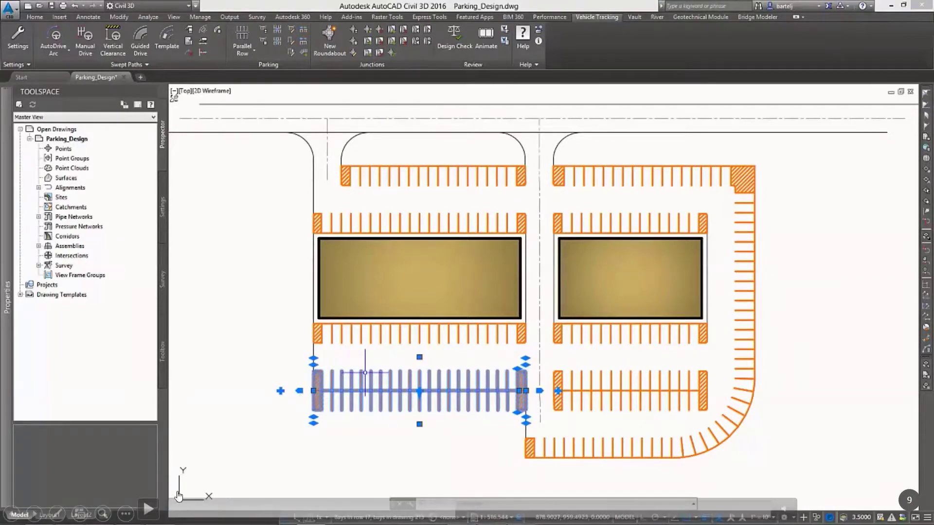
pyautogui.click(149, 509)
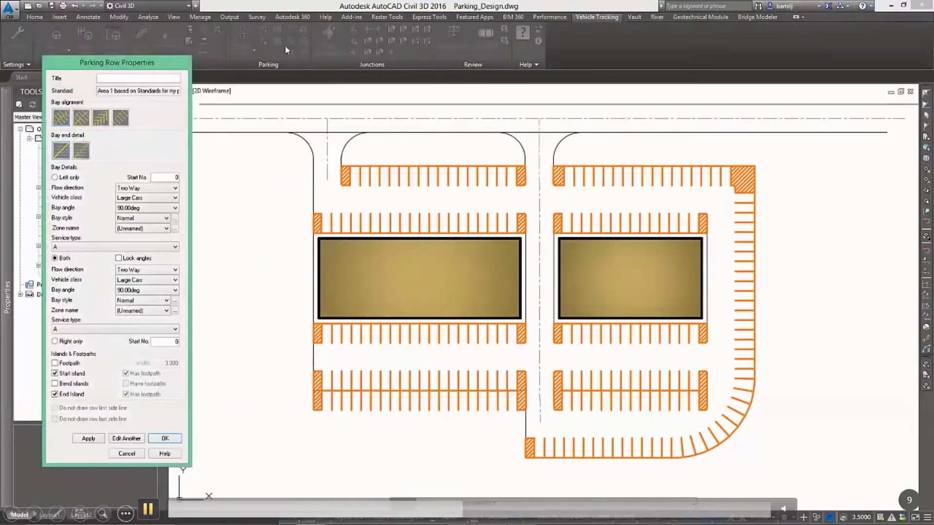
pyautogui.click(149, 509)
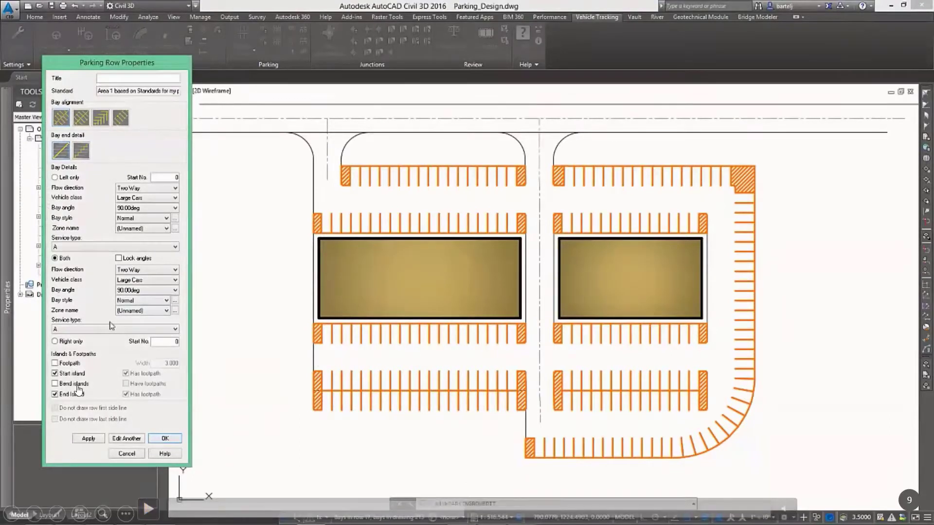
pyautogui.click(148, 509)
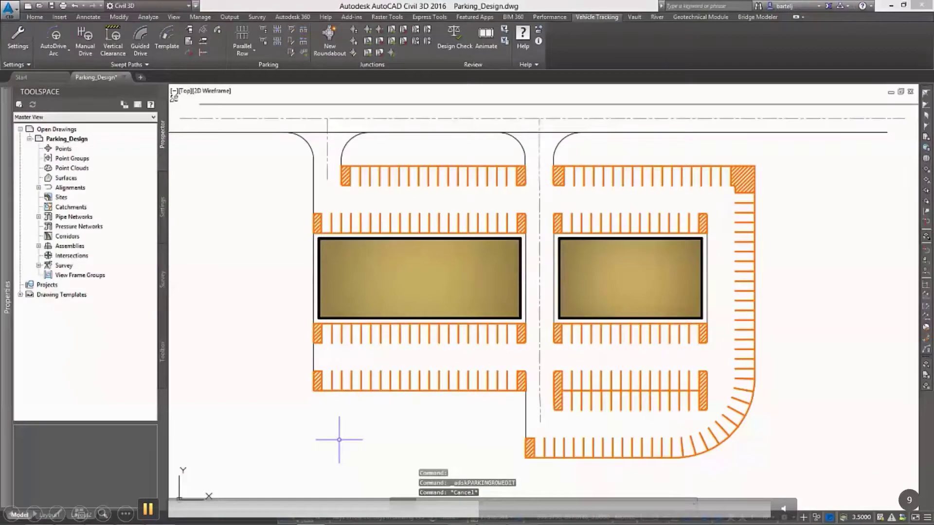
# Step: Thaw the BayConstruction layer to display the aisle construction lines
pyautogui.click(41, 18)
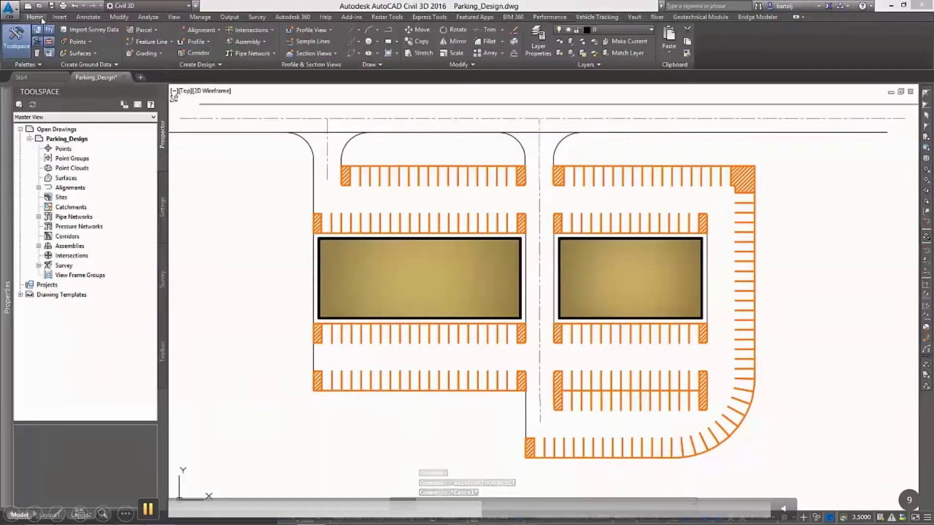
pyautogui.click(651, 30)
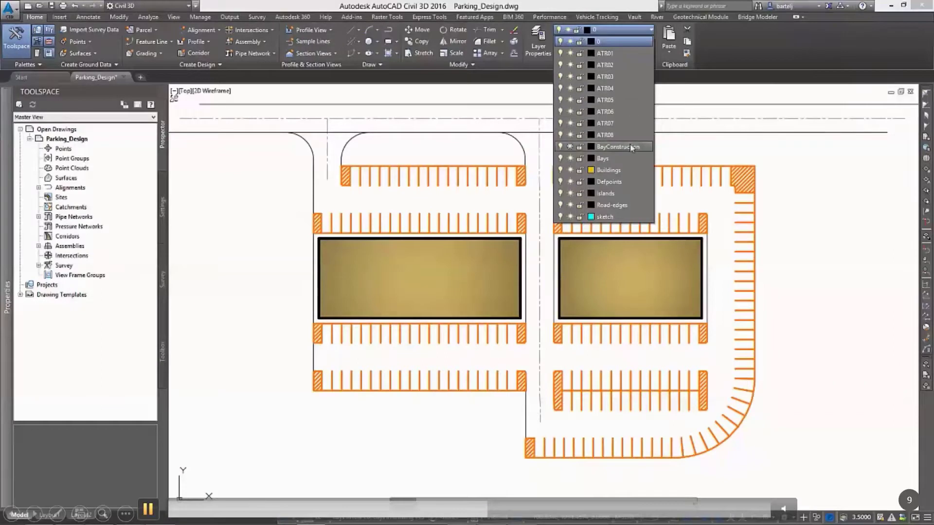
pyautogui.click(570, 146)
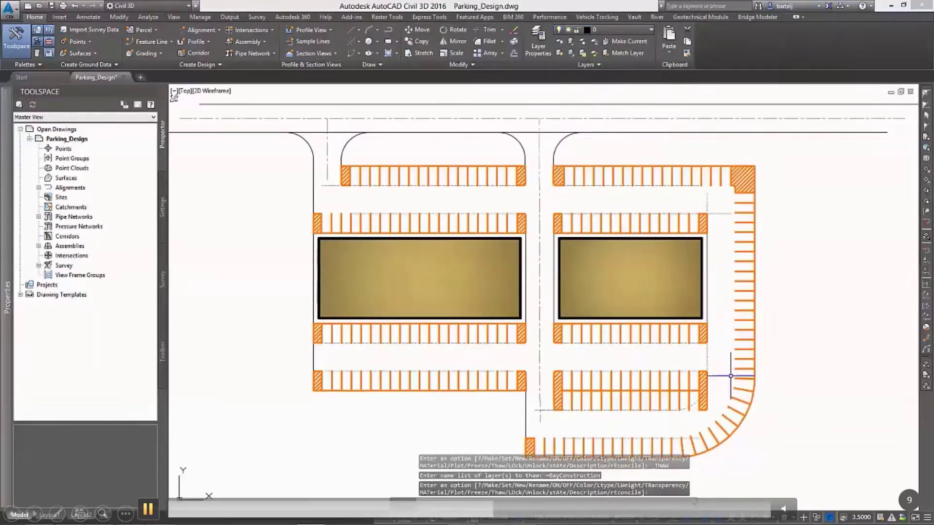
# Step: With object snap off, shorten the double row southeast of the buildings and angle its east end island to fit inside the curved aisle line
pyautogui.scroll(5, 716, 413)
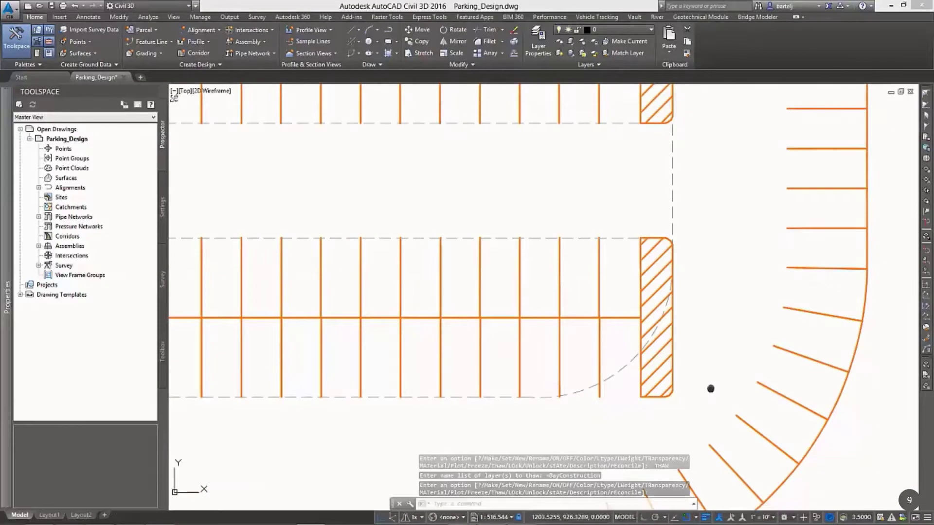
pyautogui.moveTo(711, 389)
pyautogui.mouseDown(button='middle')
pyautogui.moveTo(647, 374)
pyautogui.moveTo(628, 321)
pyautogui.moveTo(632, 276)
pyautogui.mouseUp(button='middle')
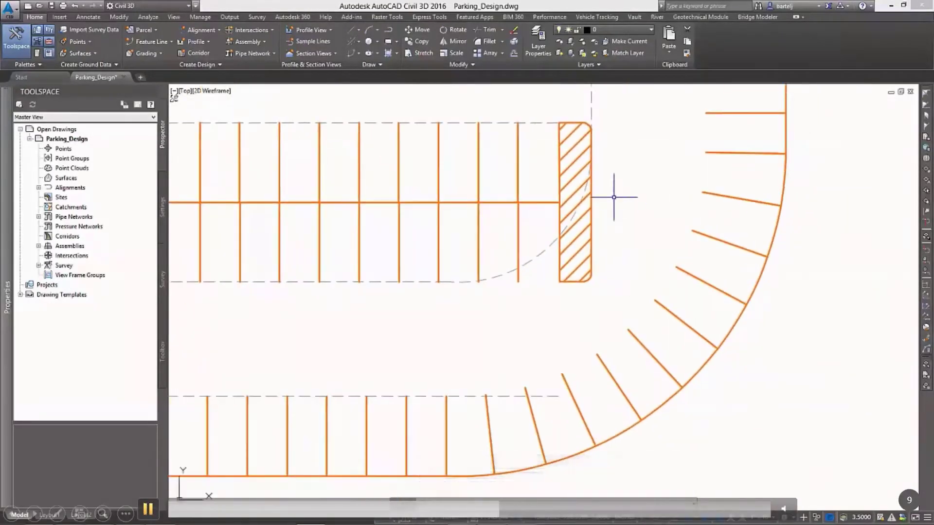
pyautogui.click(631, 283)
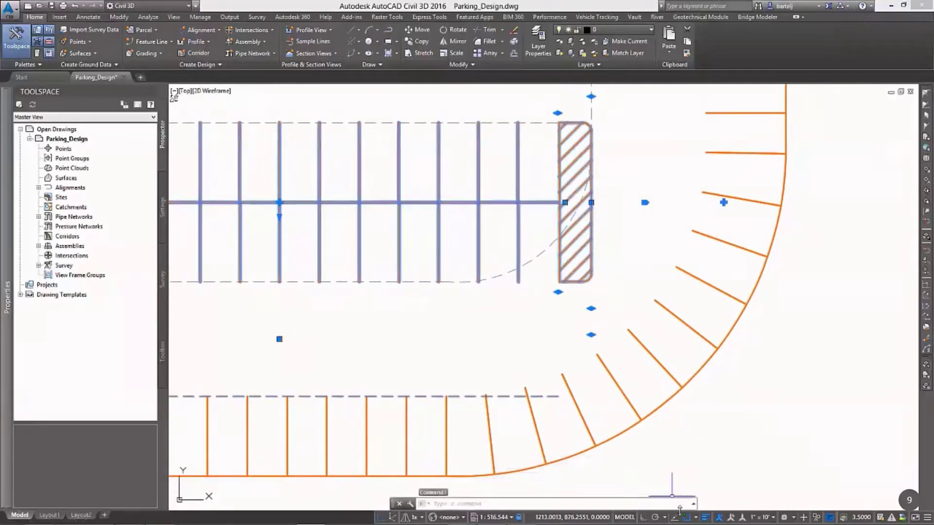
pyautogui.press('F3')
pyautogui.click(644, 202)
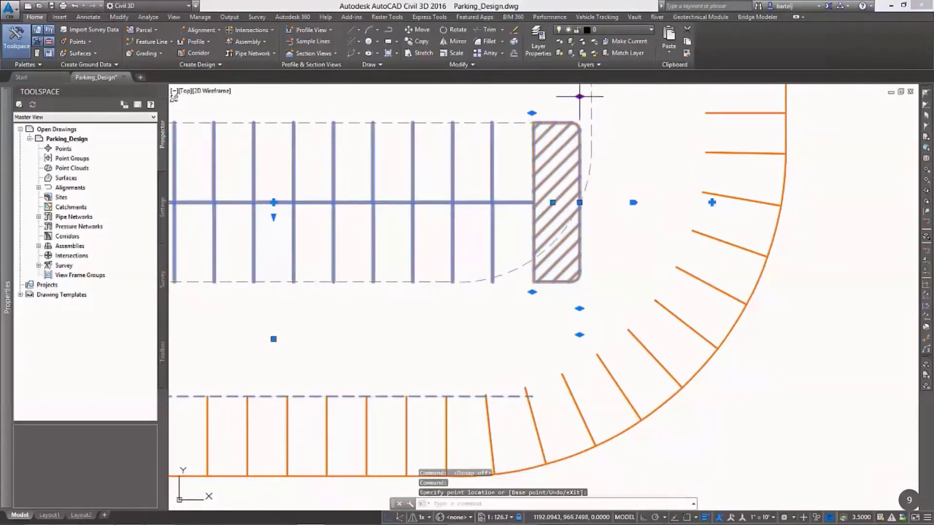
pyautogui.click(579, 96)
pyautogui.click(597, 96)
pyautogui.click(558, 333)
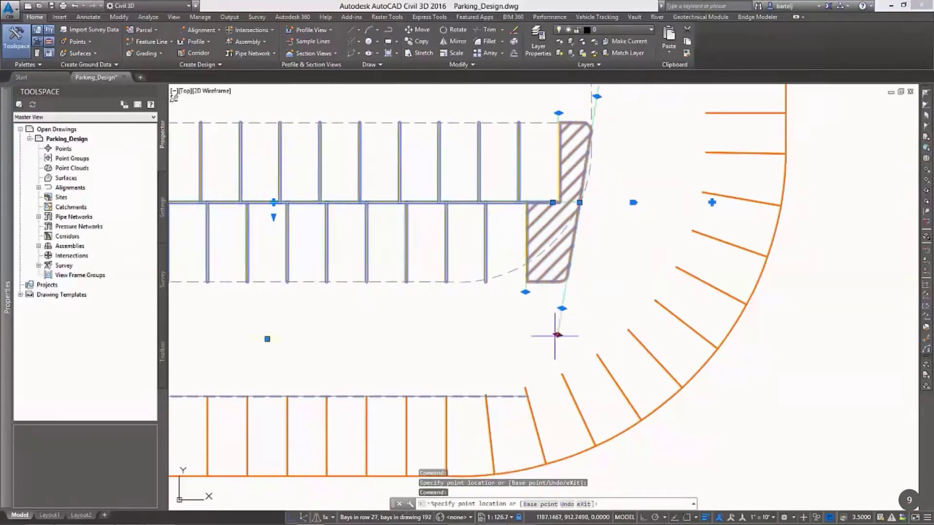
pyautogui.click(453, 290)
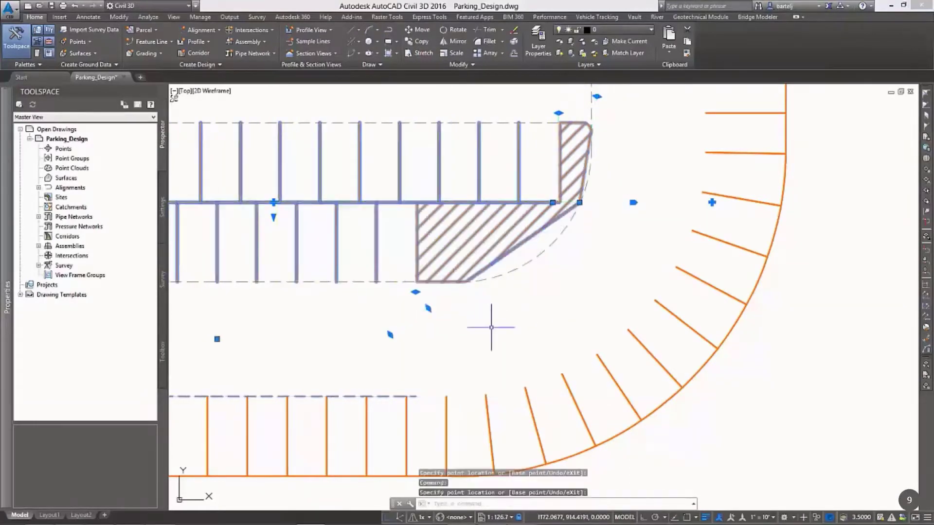
pyautogui.press('Escape')
# Step: Freeze the BayConstruction layer to hide the aisle construction lines
pyautogui.scroll(-6, 493, 323)
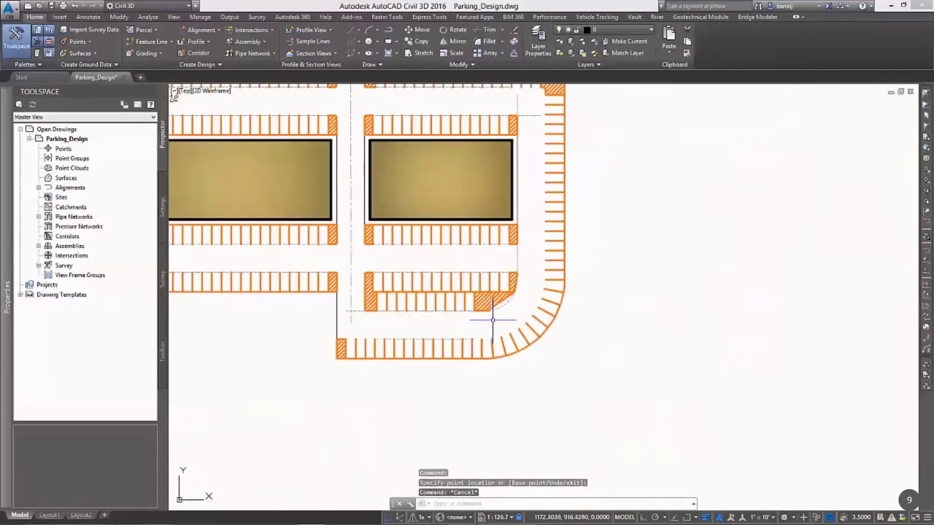
pyautogui.moveTo(417, 260)
pyautogui.mouseDown(button='middle')
pyautogui.moveTo(530, 309)
pyautogui.moveTo(567, 340)
pyautogui.mouseUp(button='middle')
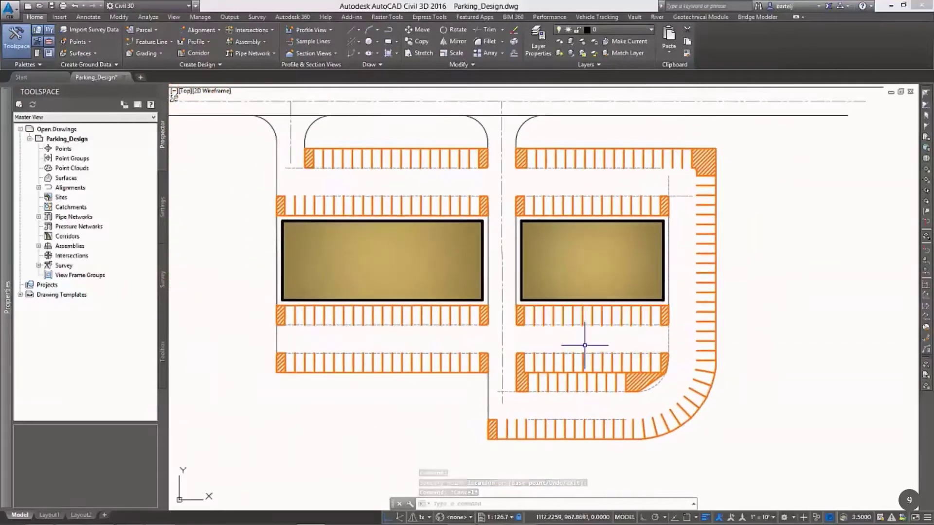
pyautogui.click(652, 30)
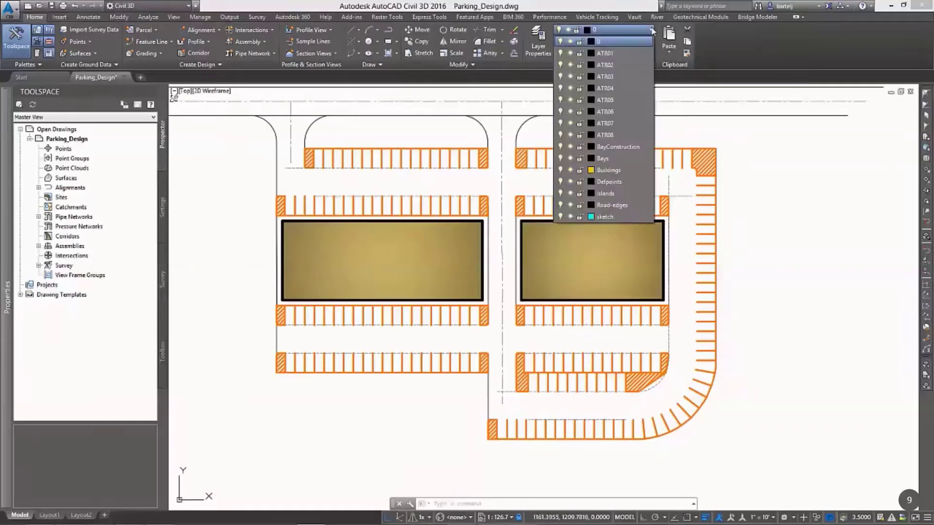
pyautogui.click(570, 146)
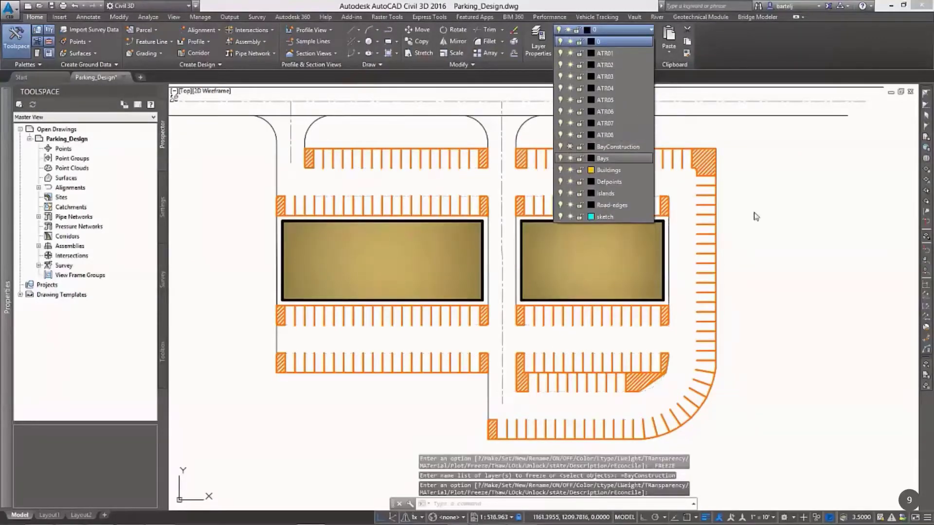
pyautogui.click(754, 210)
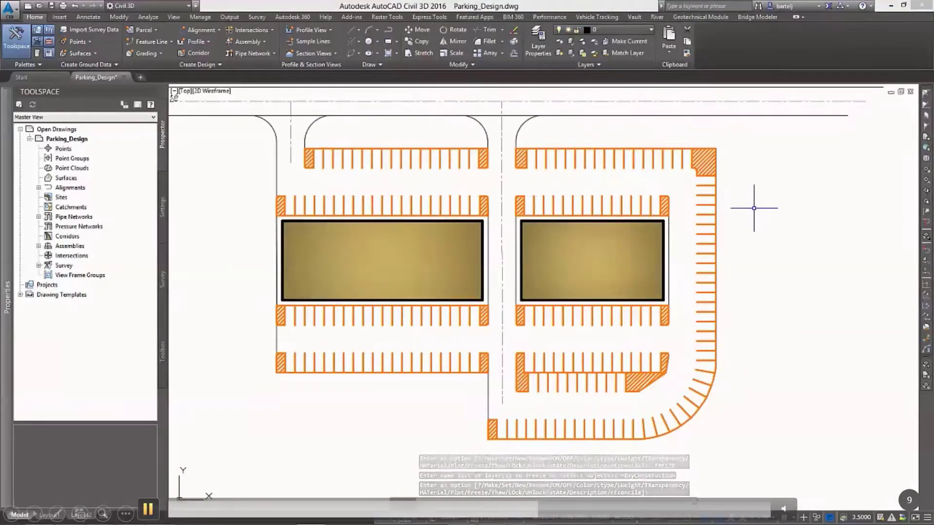
# Step: Generate the Parking Bay Report and examine the stall counts by standard, bay type and vehicle class
pyautogui.click(599, 18)
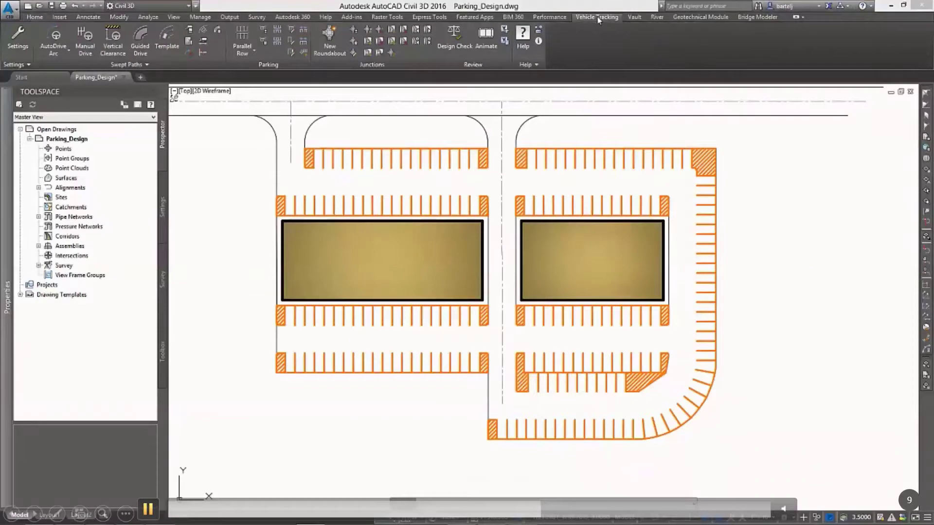
pyautogui.click(263, 42)
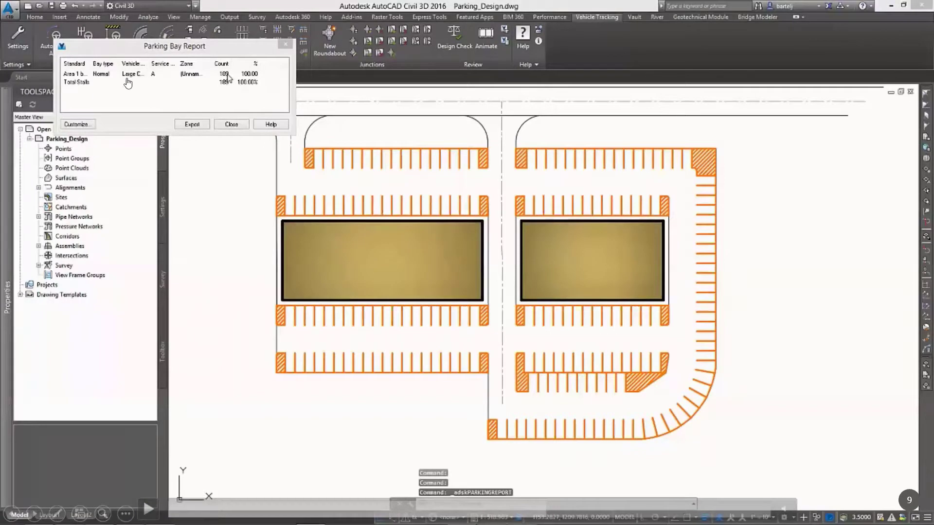
pyautogui.click(149, 510)
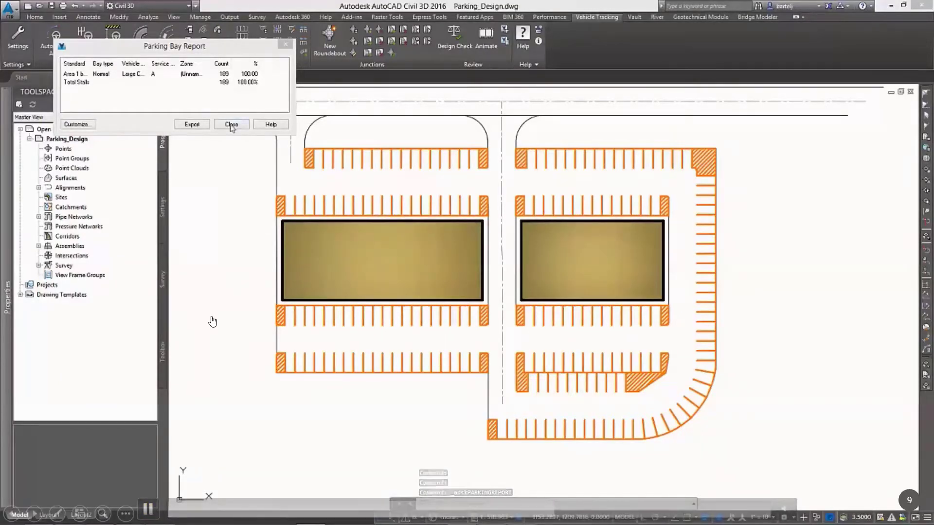
# Step: Change a stall near the middle of the row north of the east building to the Disabled bay type
pyautogui.click(148, 510)
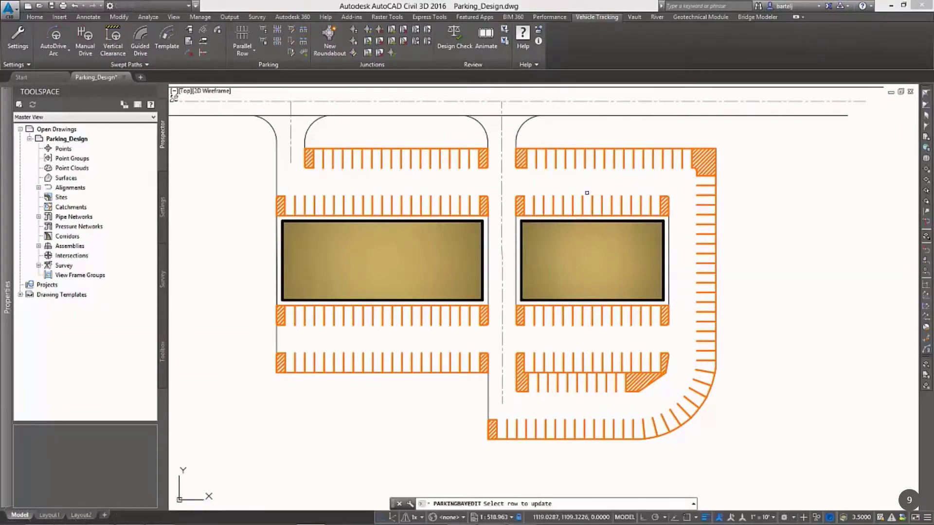
pyautogui.click(149, 508)
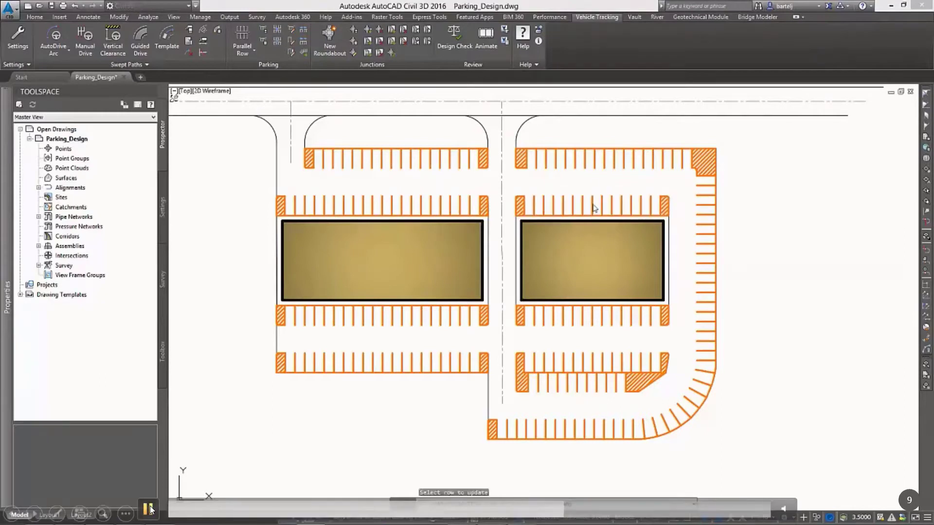
pyautogui.click(149, 509)
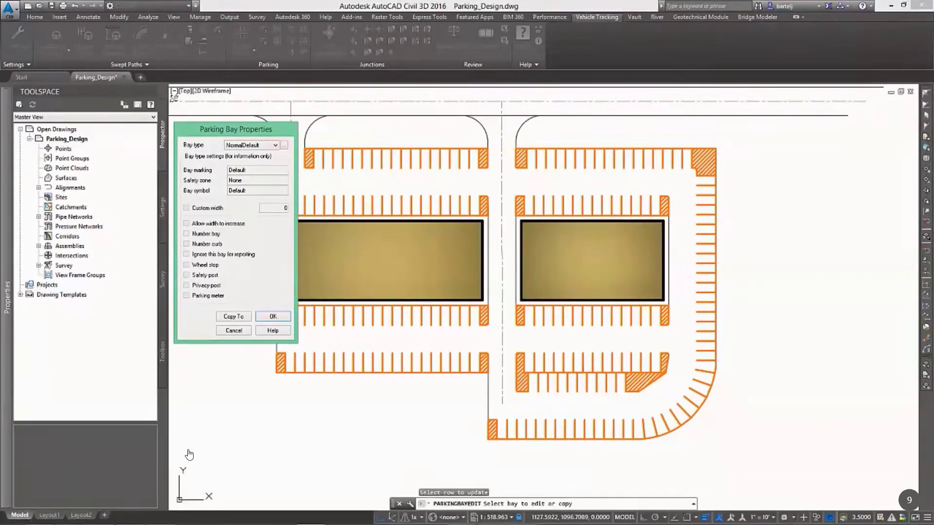
pyautogui.click(149, 509)
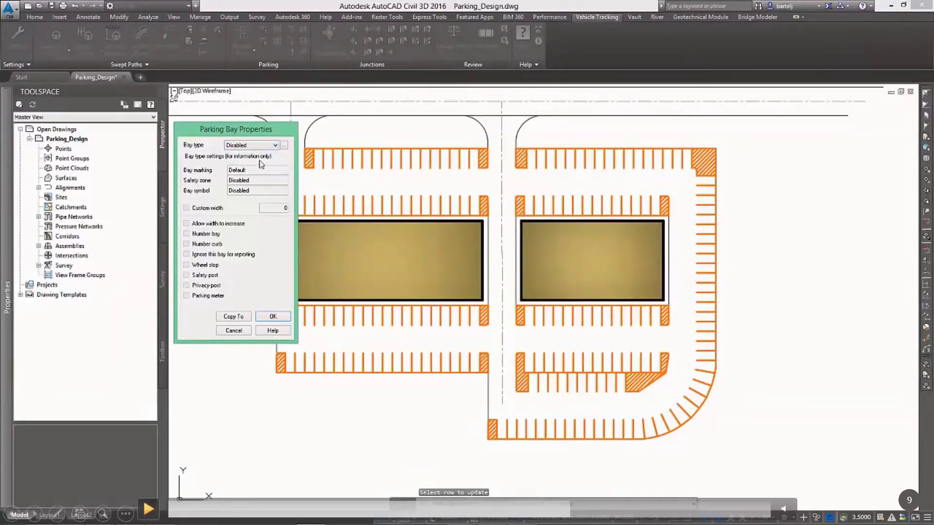
pyautogui.click(151, 506)
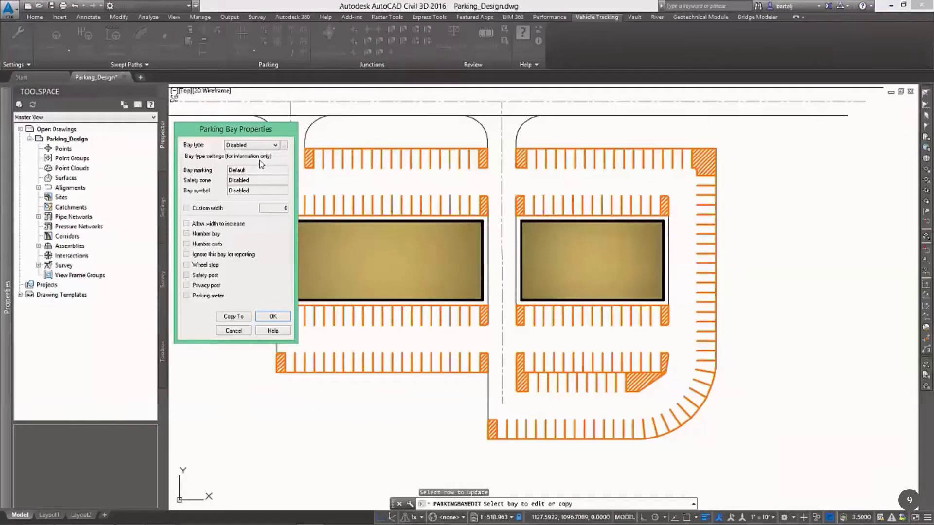
pyautogui.moveTo(159, 504)
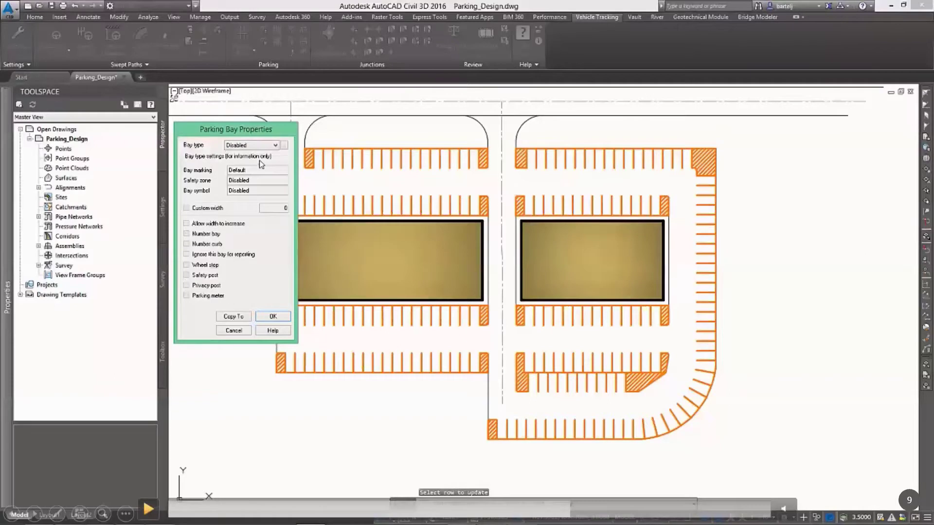
pyautogui.click(273, 316)
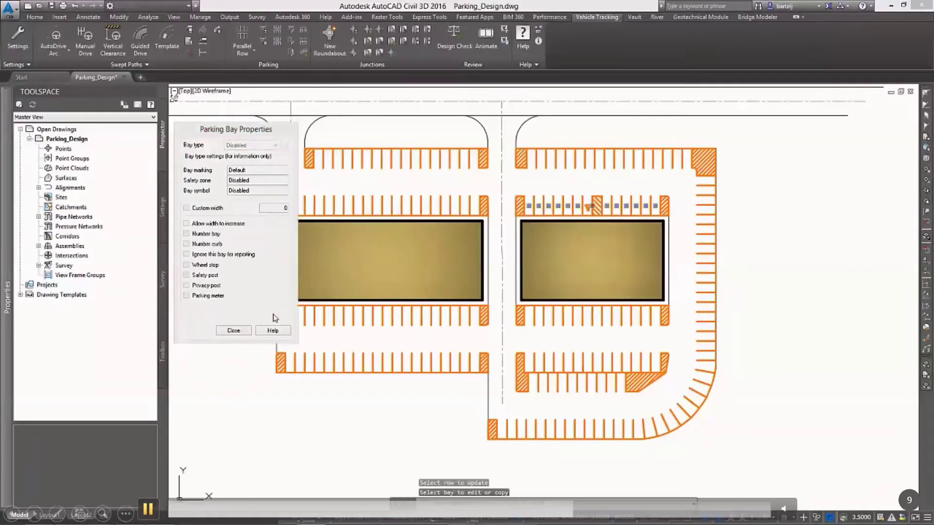
# Step: Copy the disabled bay's properties to two other stalls, one on each side of it in the same row
pyautogui.scroll(2, 613, 182)
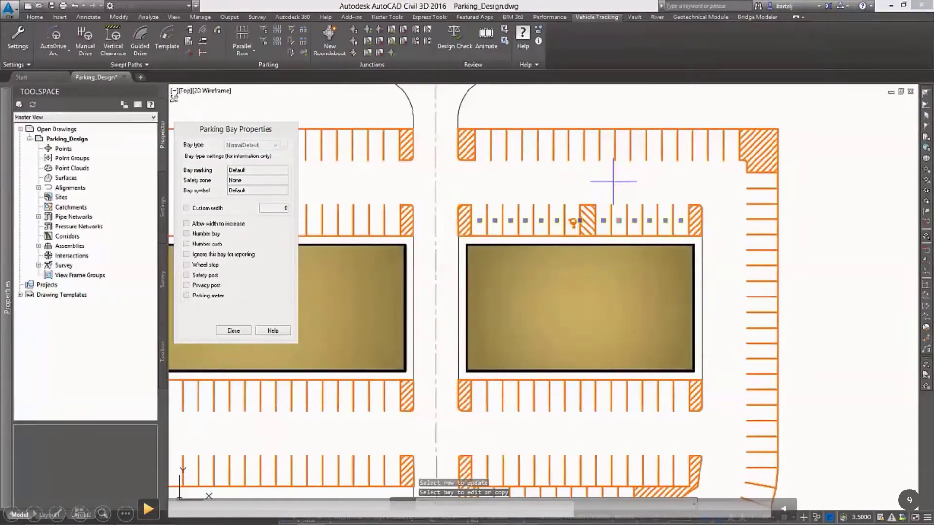
pyautogui.scroll(2, 610, 193)
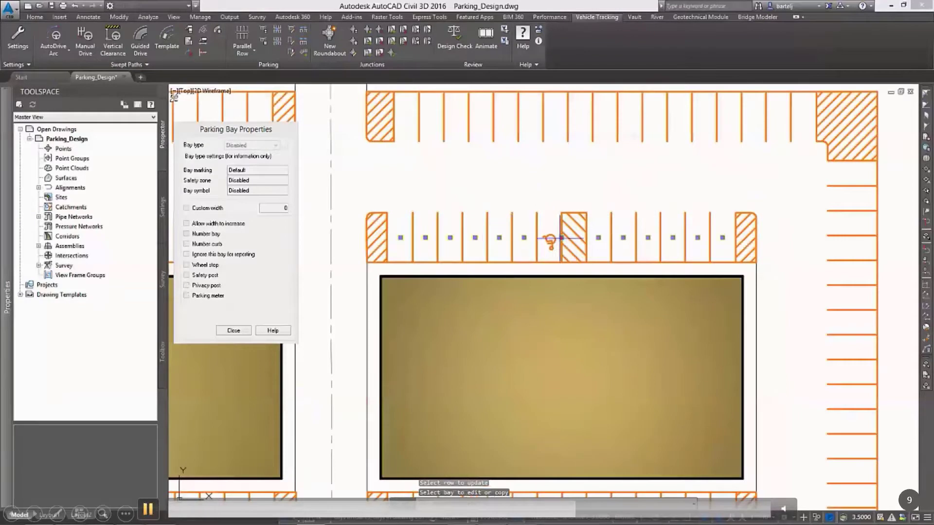
pyautogui.click(560, 242)
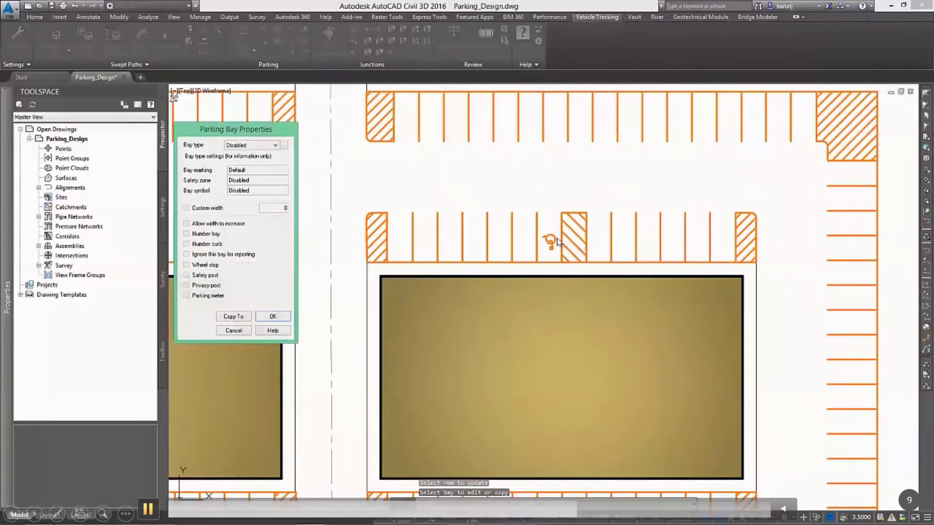
pyautogui.click(233, 317)
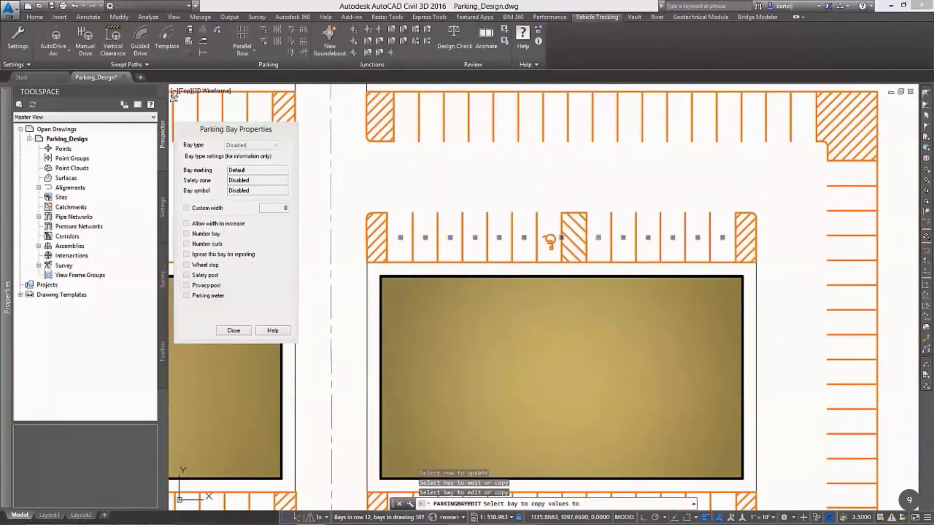
pyautogui.click(620, 237)
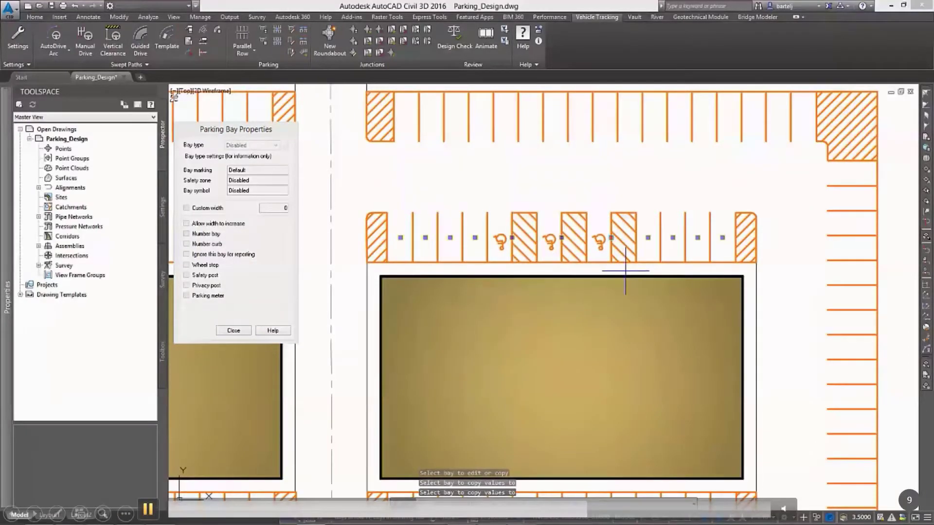
pyautogui.press('Escape')
pyautogui.scroll(-4, 625, 271)
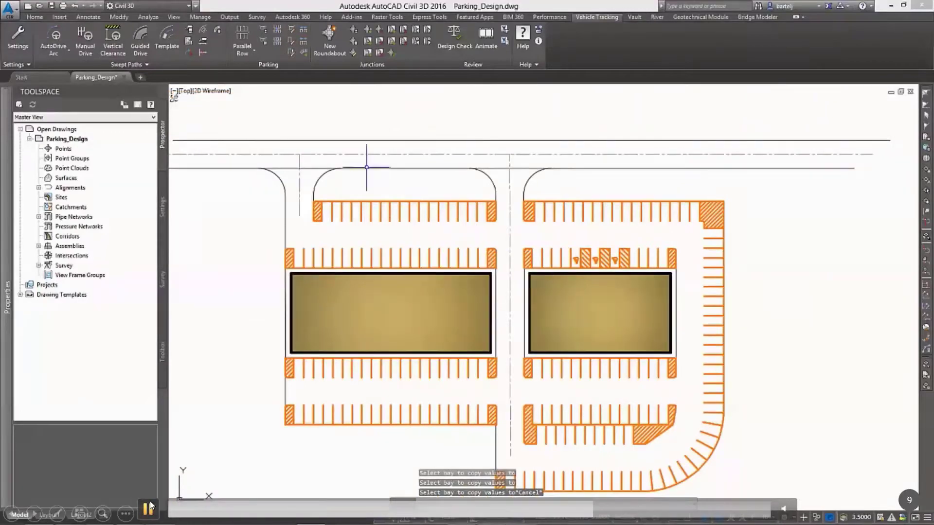
# Step: Generate a new Parking Bay Report and export it as the CSV file Parking Stall Report.csv
pyautogui.click(264, 41)
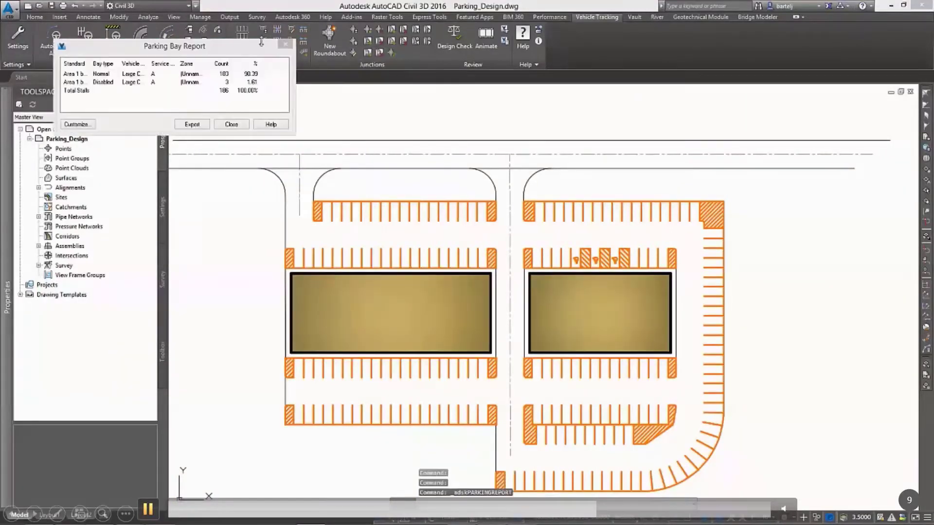
pyautogui.click(148, 510)
pyautogui.click(149, 509)
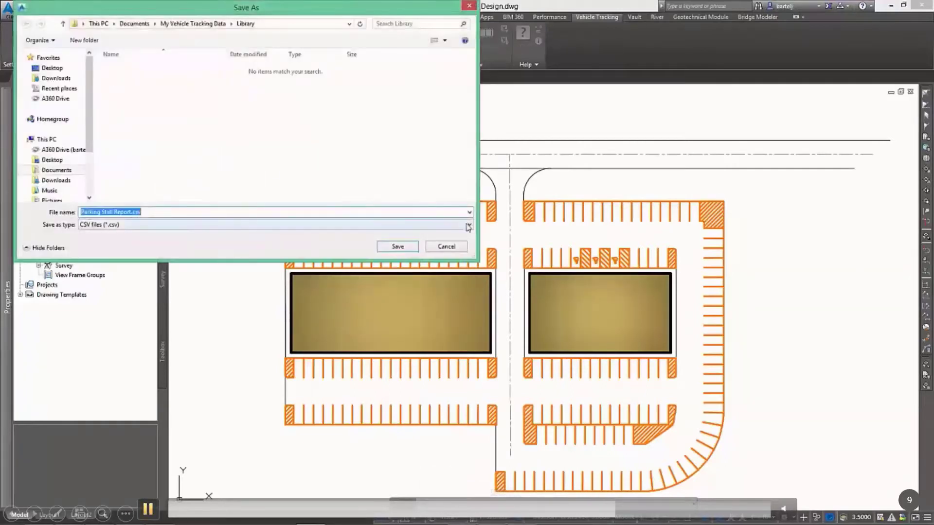
pyautogui.press('space')
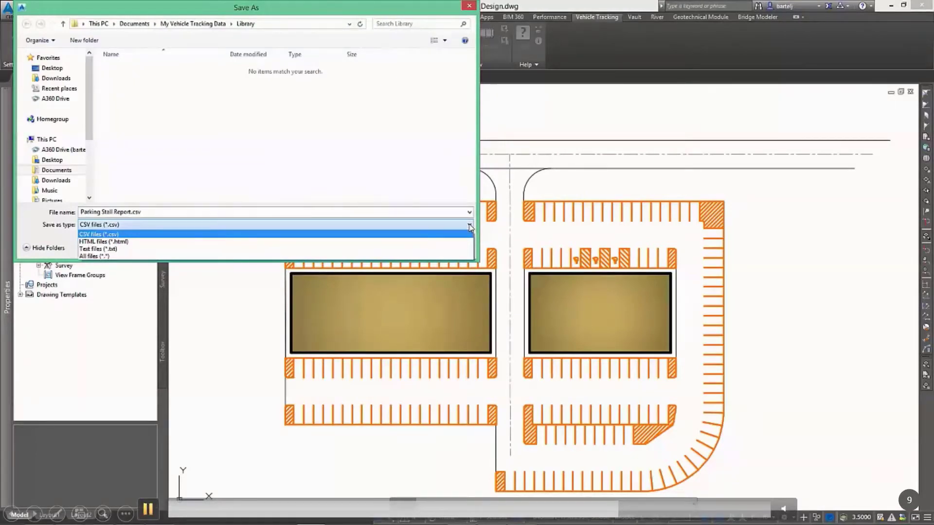
pyautogui.click(438, 187)
pyautogui.click(408, 249)
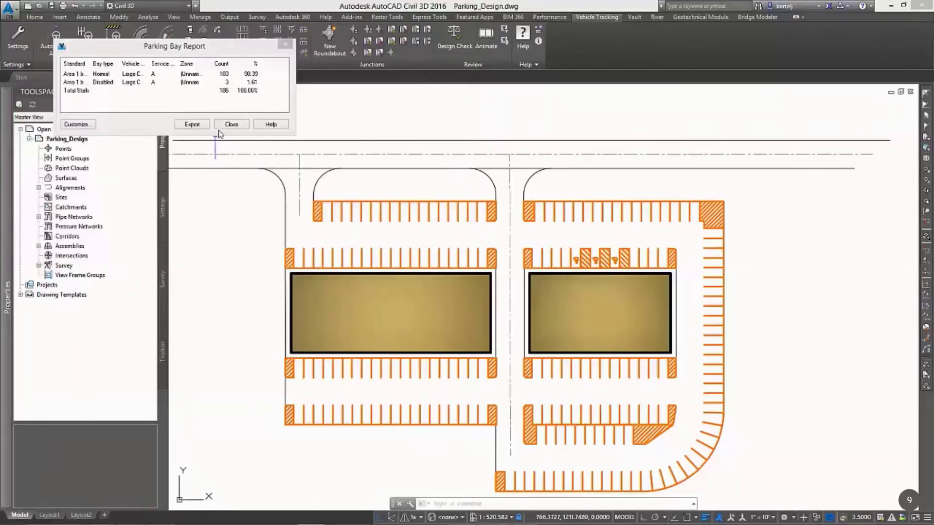
pyautogui.click(229, 125)
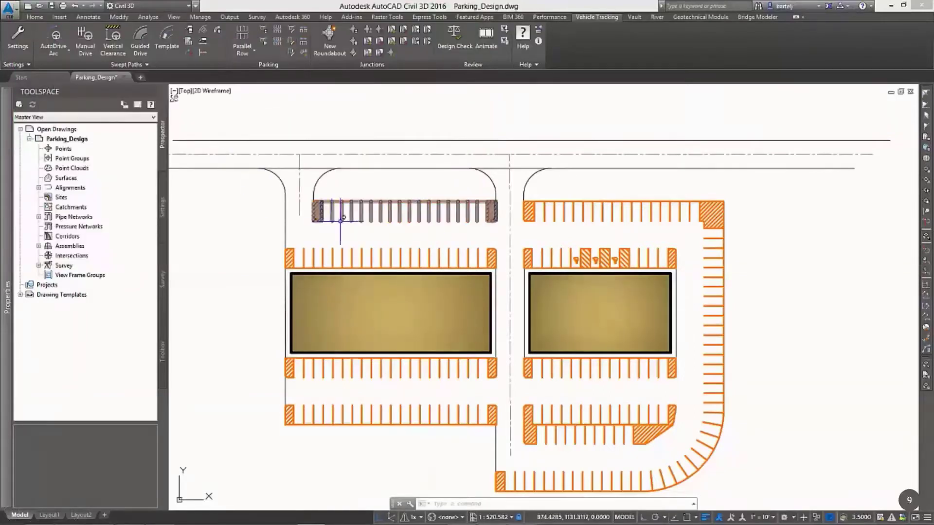
# Step: Turn on bay numbering in the Normal bay style through the properties of the northwest parking row
pyautogui.click(382, 249)
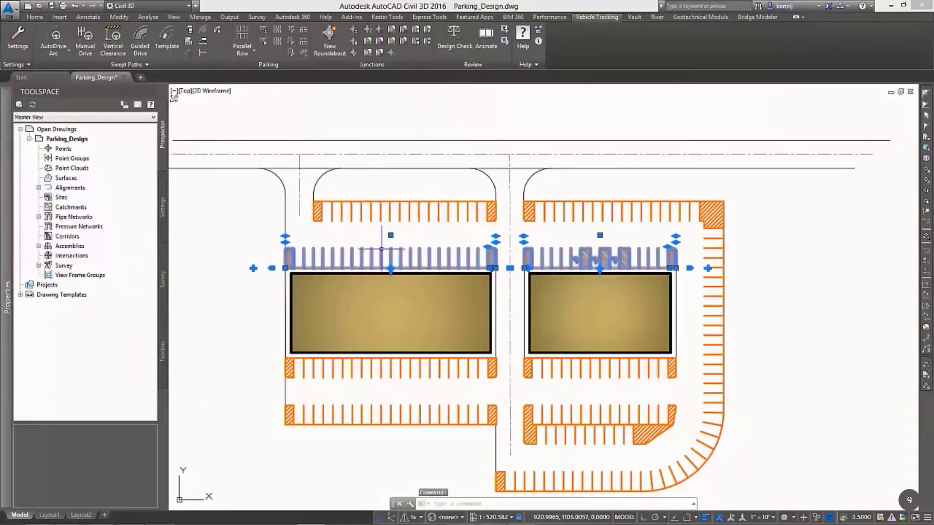
pyautogui.click(291, 31)
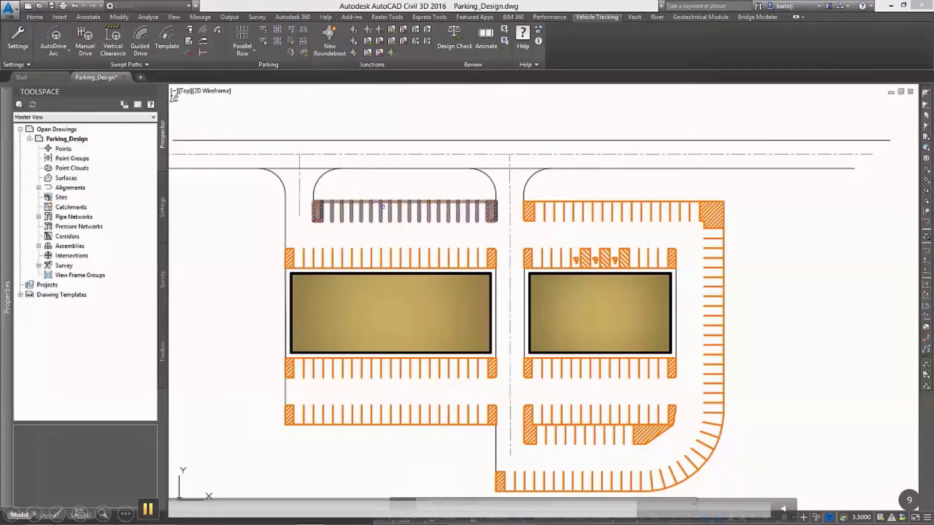
pyautogui.click(375, 223)
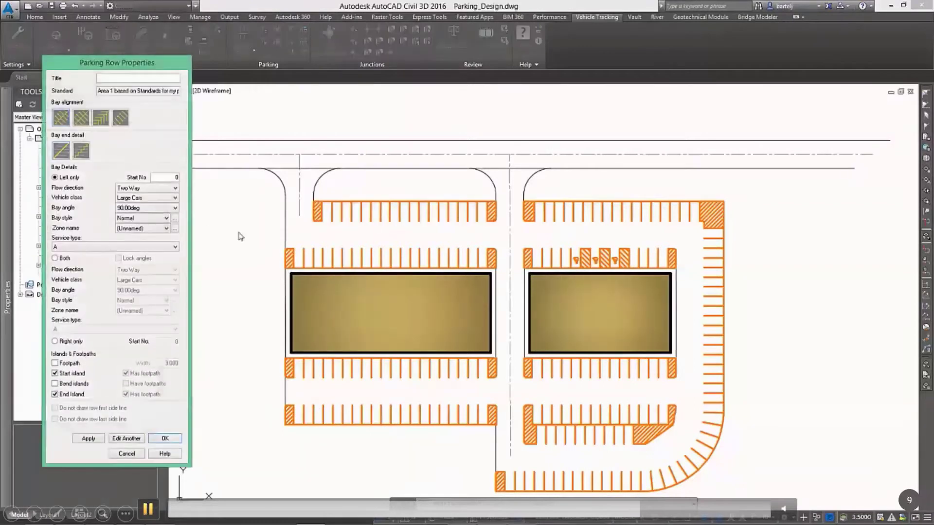
pyautogui.click(175, 218)
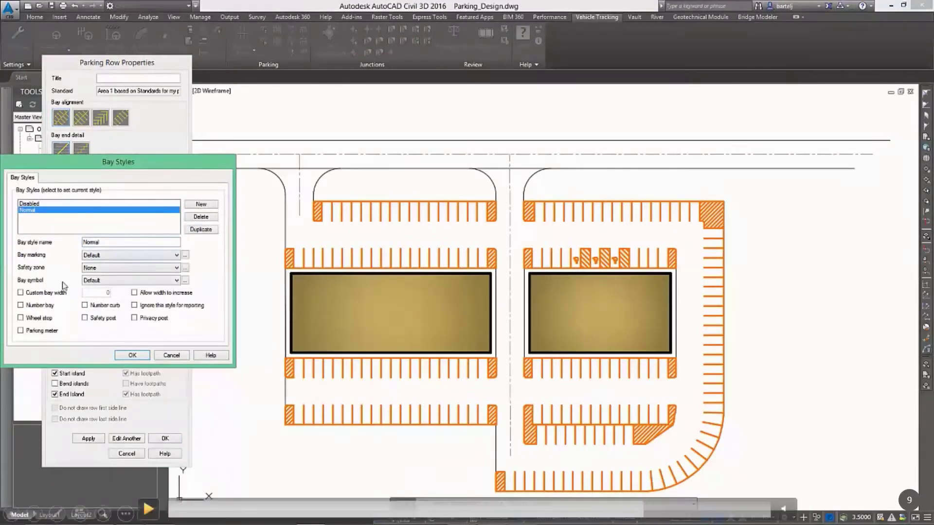
pyautogui.click(21, 305)
pyautogui.click(131, 356)
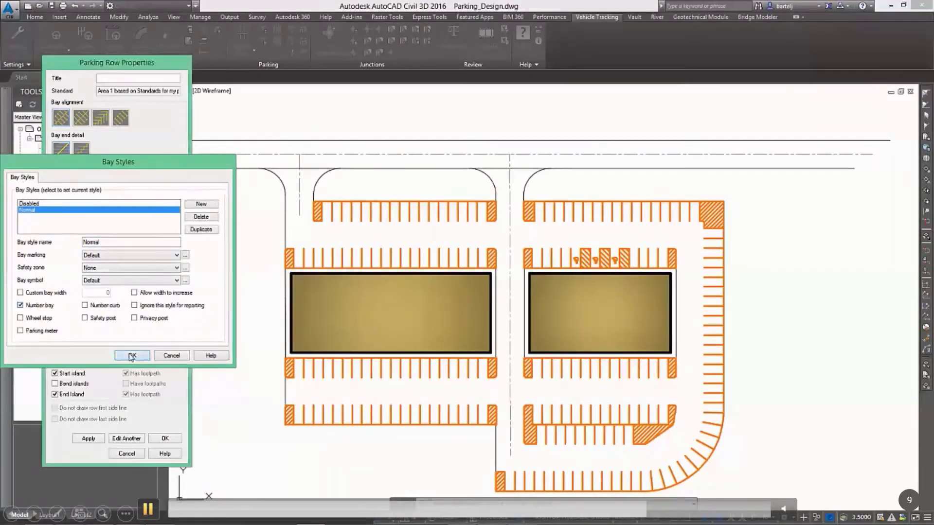
pyautogui.click(165, 439)
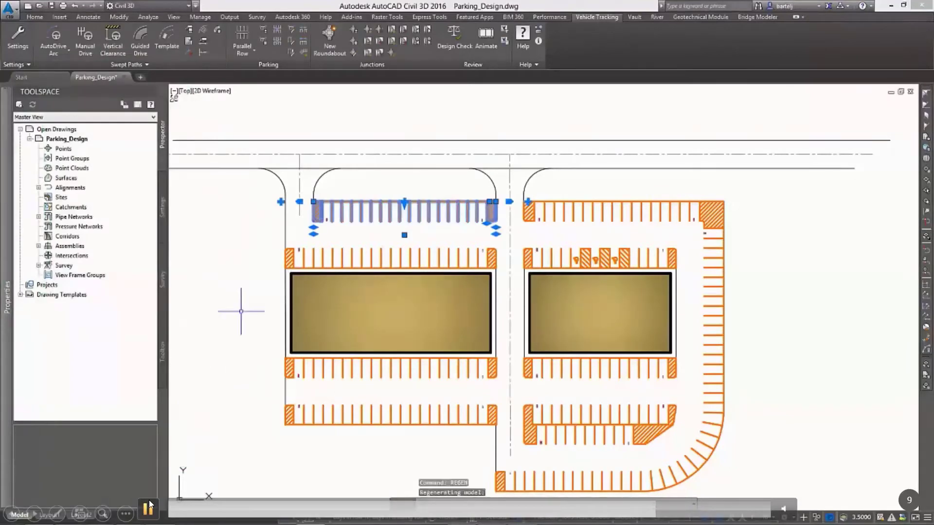
pyautogui.press('Escape')
# Step: Examine the bay numbers at the ends of the parking rows around both buildings
pyautogui.scroll(6, 297, 235)
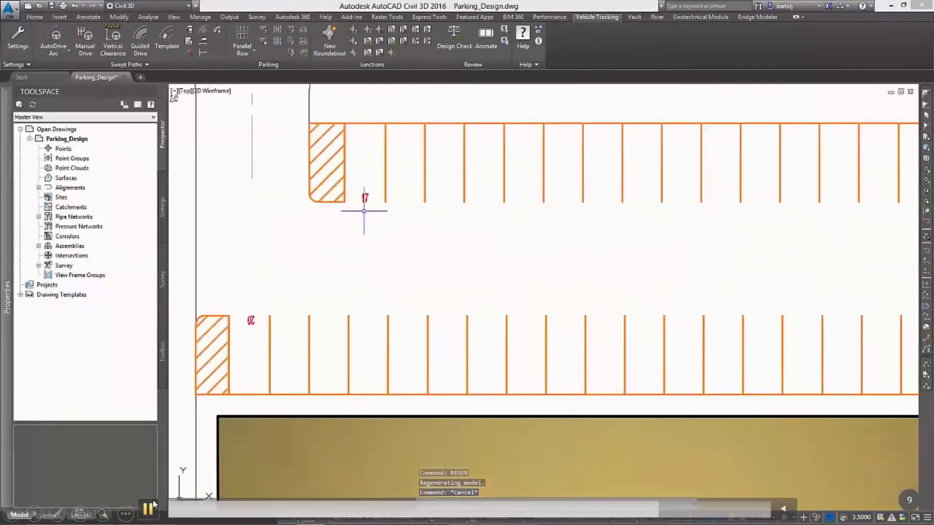
pyautogui.scroll(-2, 360, 278)
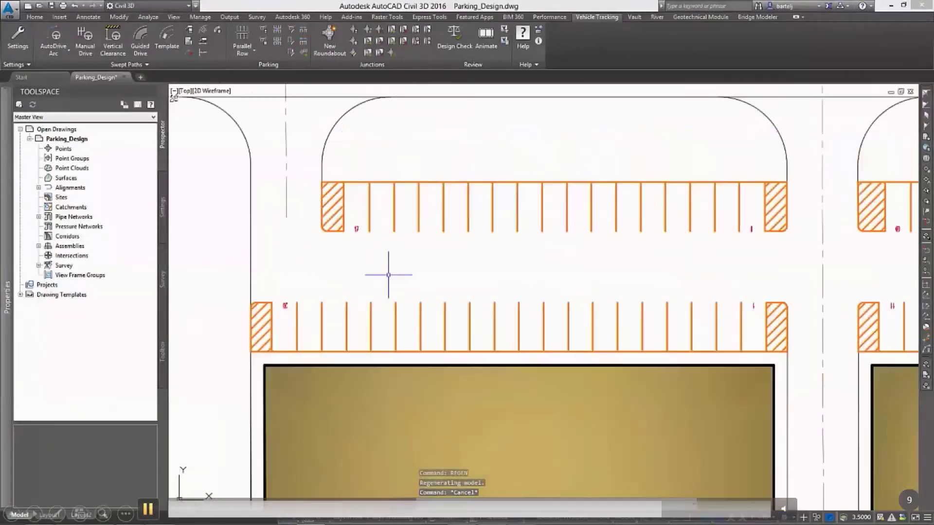
pyautogui.moveTo(443, 265); pyautogui.dragTo(455, 125, button='middle')
pyautogui.moveTo(496, 381); pyautogui.dragTo(480, 157, button='middle')
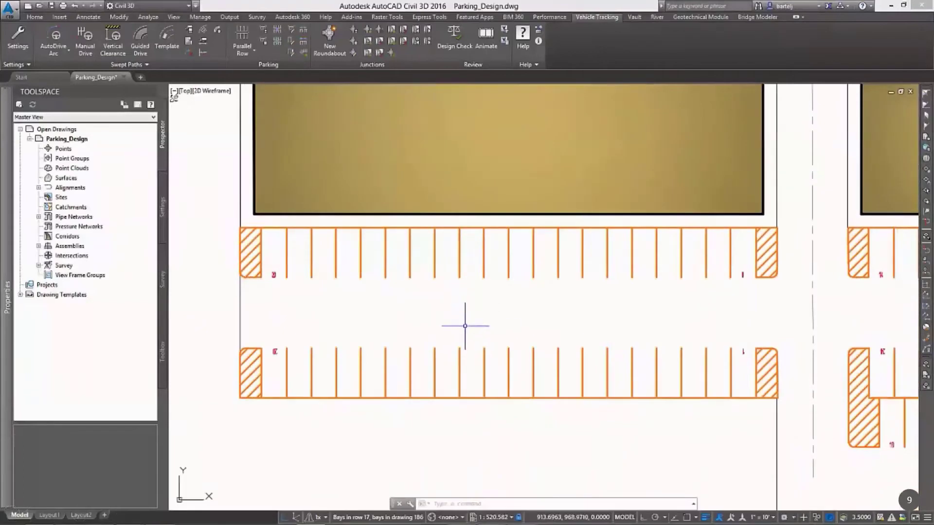
pyautogui.moveTo(724, 320); pyautogui.dragTo(279, 287, button='middle')
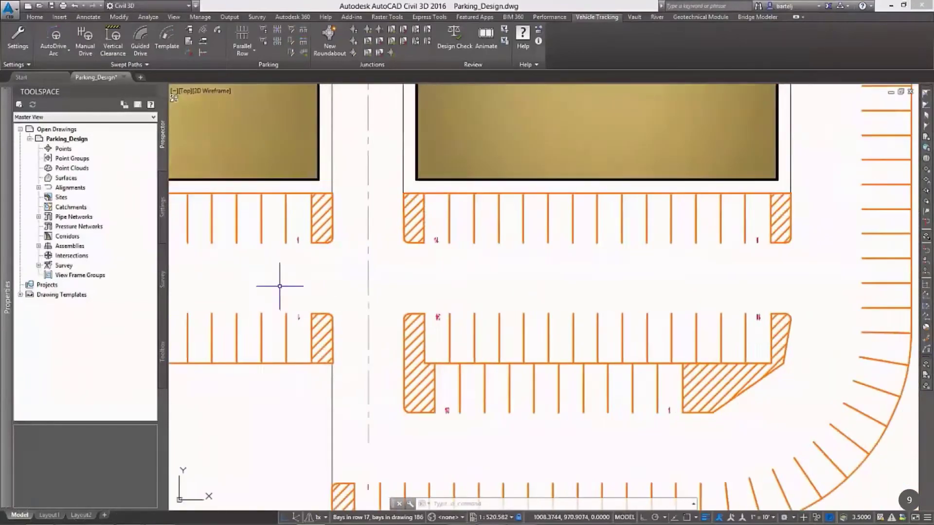
pyautogui.scroll(2, 604, 297)
pyautogui.scroll(-8, 460, 265)
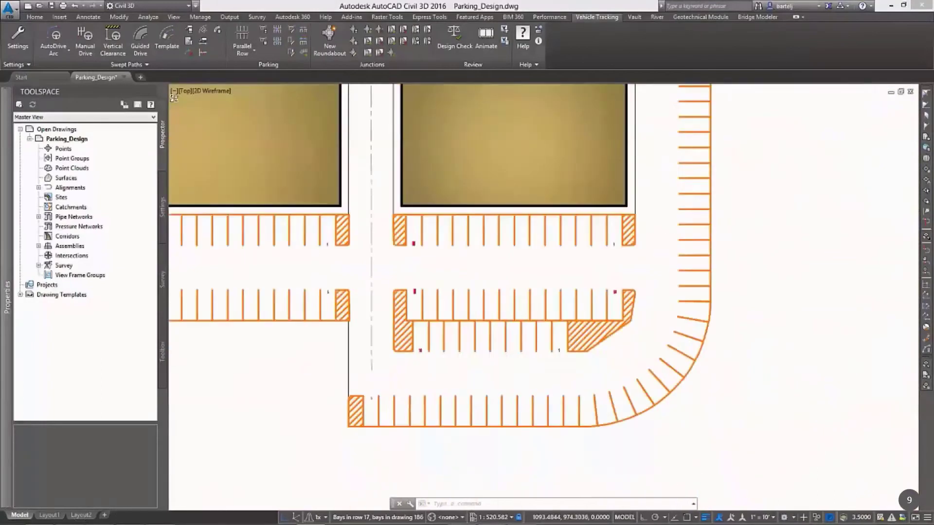
pyautogui.scroll(2, 404, 177)
pyautogui.scroll(2, 404, 178)
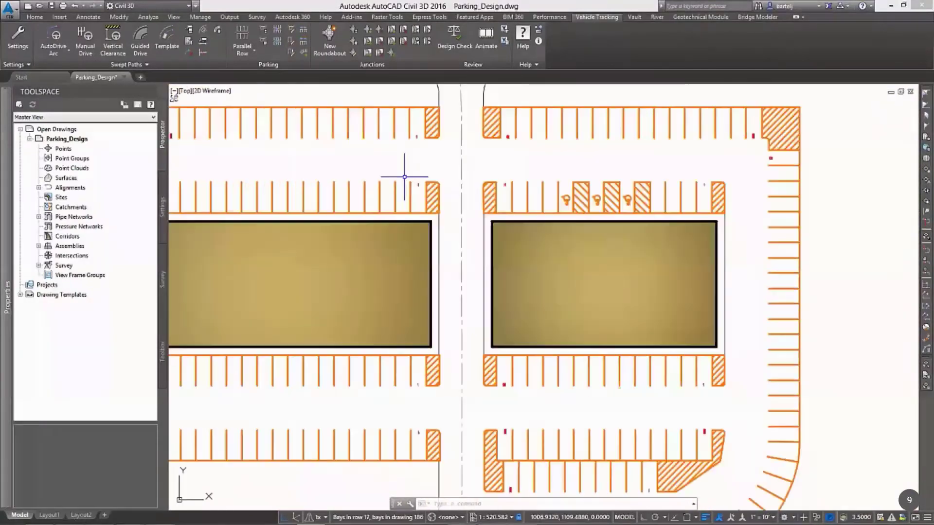
pyautogui.moveTo(403, 184)
pyautogui.mouseDown(button='middle')
pyautogui.moveTo(559, 292)
pyautogui.moveTo(567, 327)
pyautogui.mouseUp(button='middle')
pyautogui.scroll(2, 533, 267)
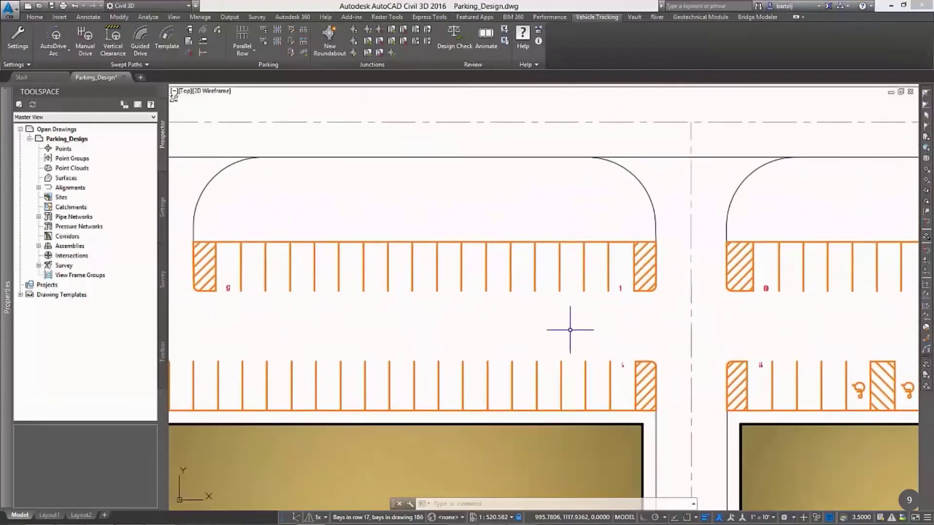
# Step: Drive a passenger car with AutoDrive Arc from a northwest-row stall along the aisle, north through the central access and east onto the main road
pyautogui.click(67, 52)
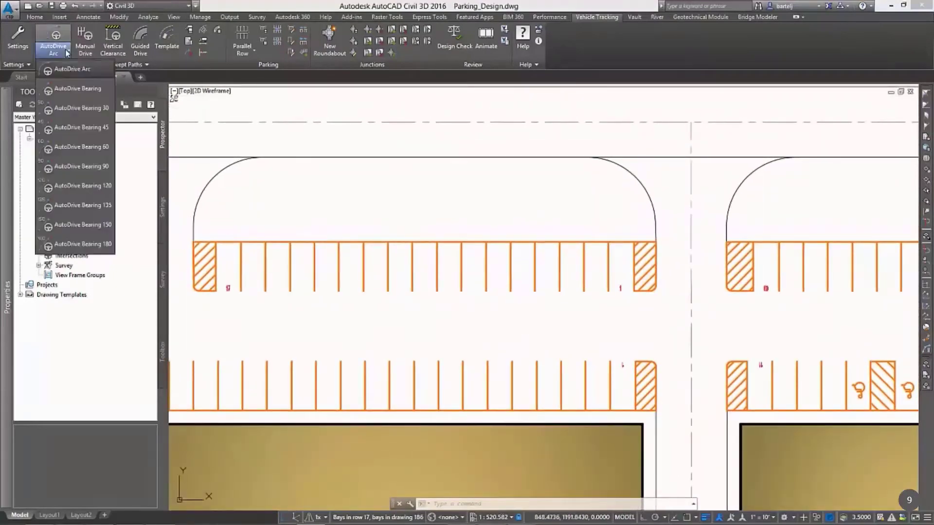
pyautogui.click(66, 70)
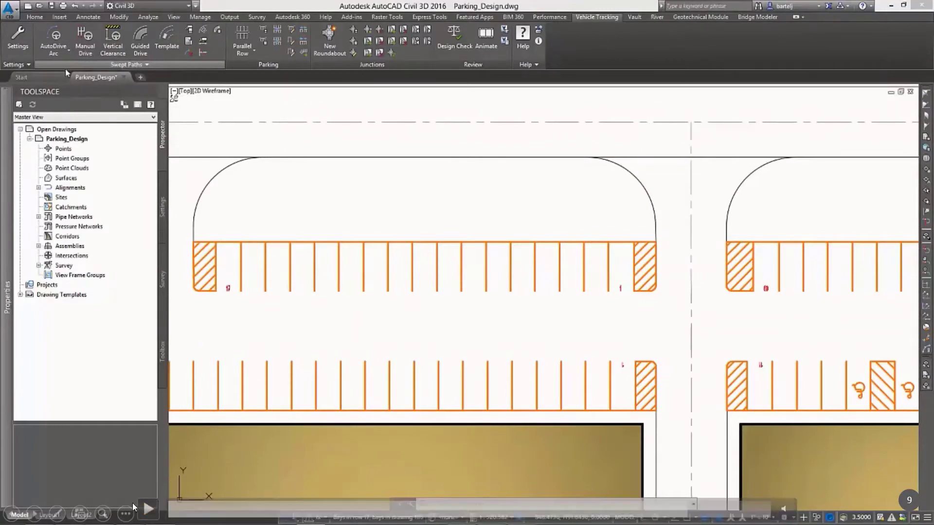
pyautogui.click(148, 509)
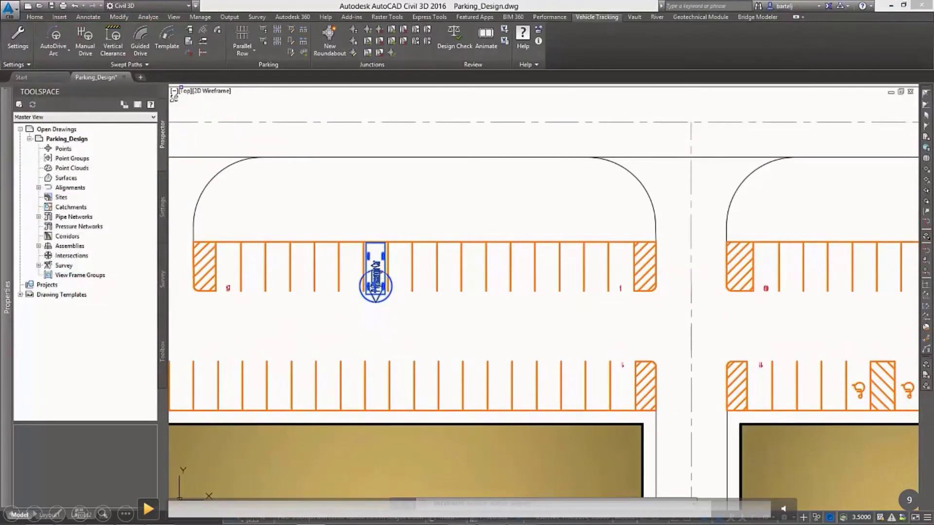
pyautogui.click(148, 509)
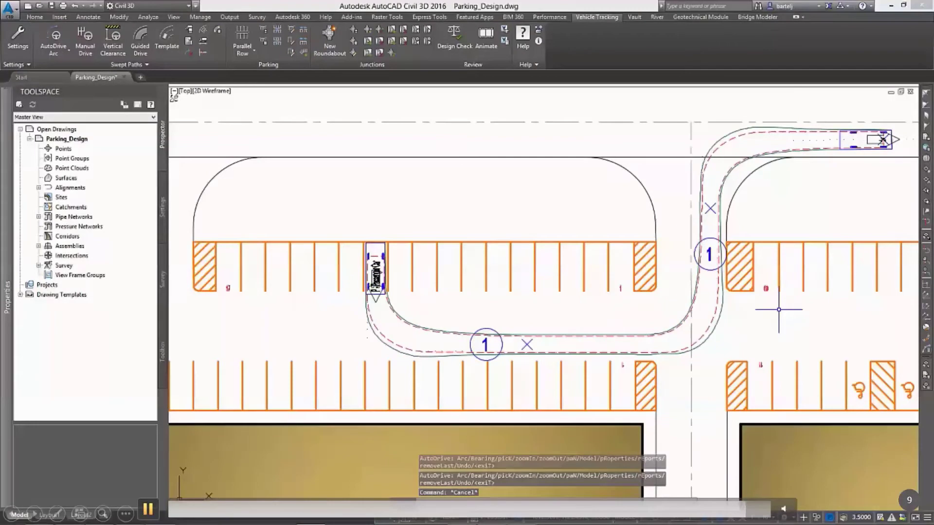
pyautogui.click(148, 509)
pyautogui.click(149, 508)
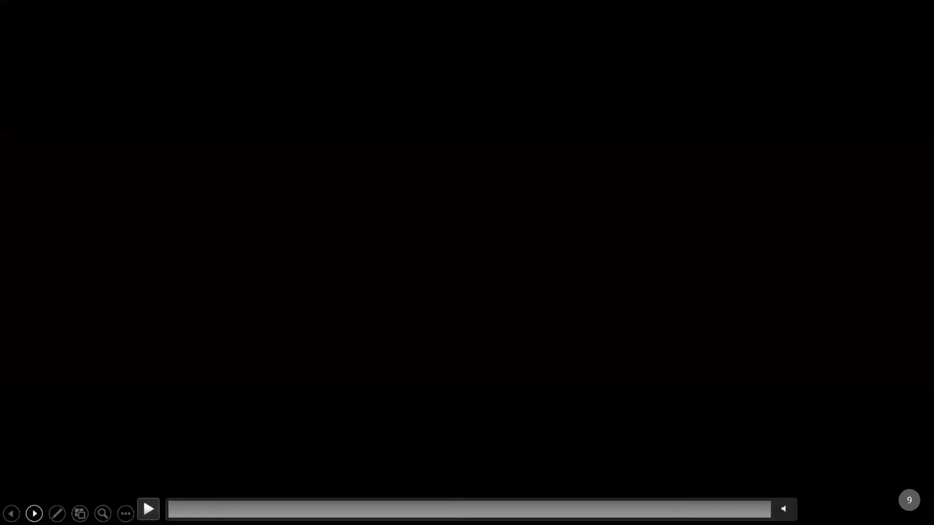
pyautogui.click(34, 514)
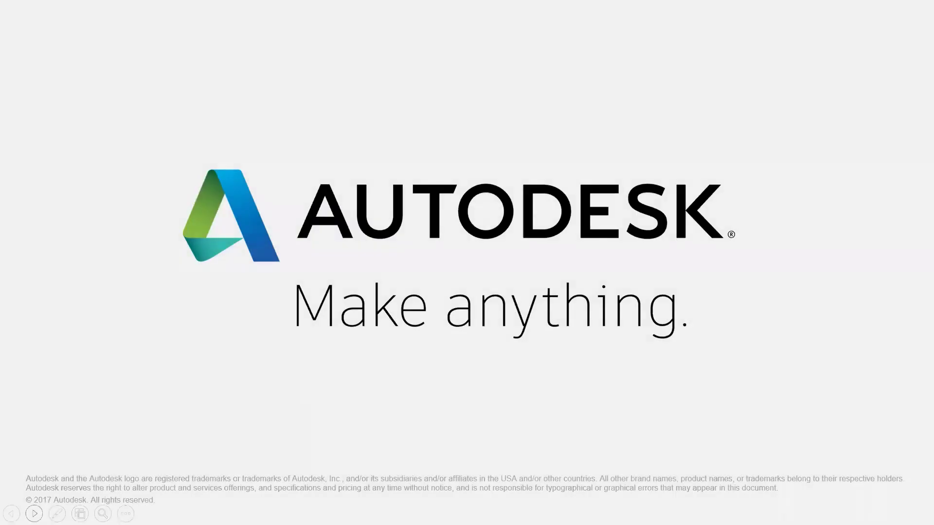